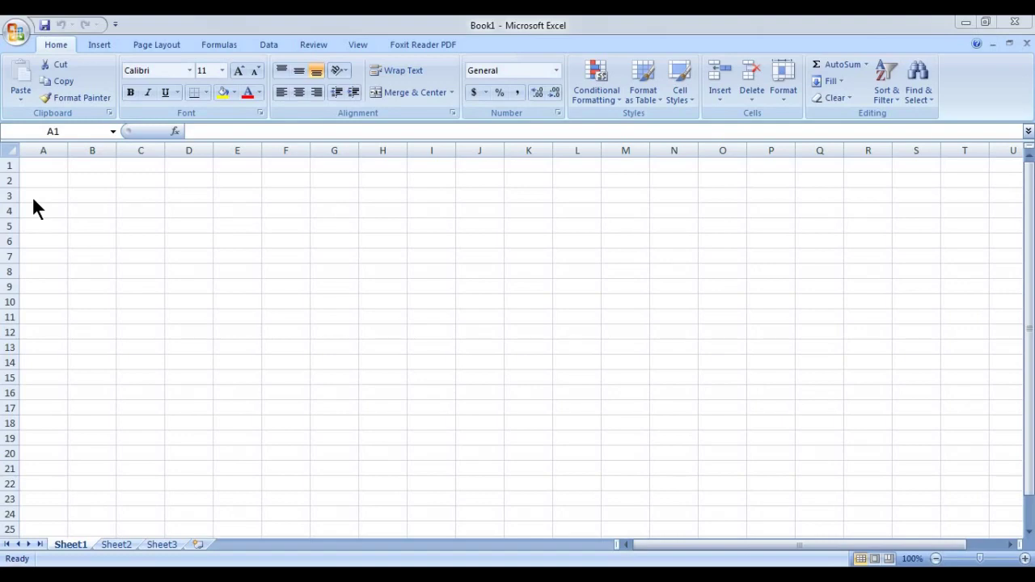
Step: Enter the headings SNO, NAME and RNO in A1:C1
{"action": "left_click", "coordinate": [43, 165]}
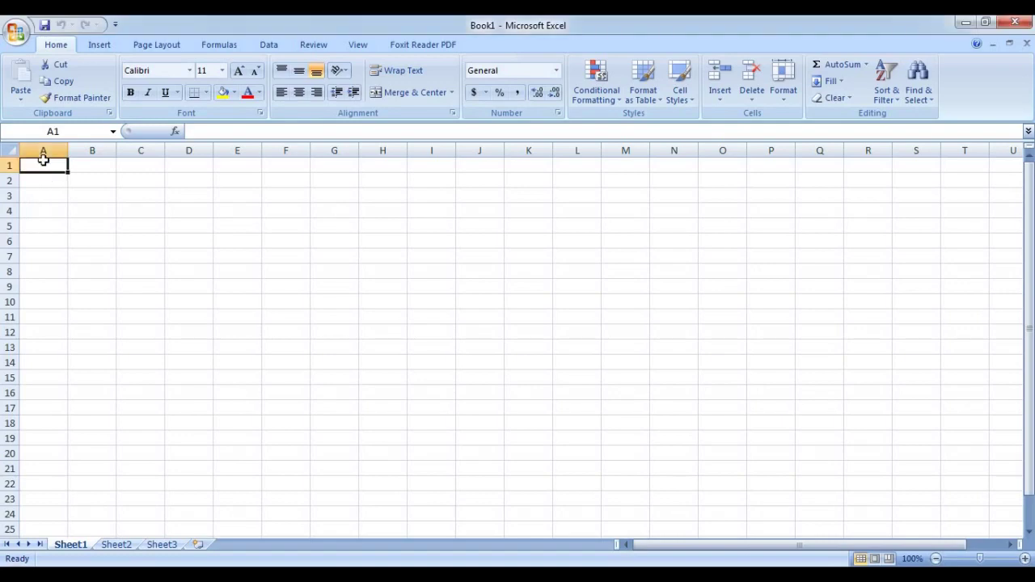
{"action": "left_click", "coordinate": [105, 169]}
{"action": "left_click", "coordinate": [49, 162]}
{"action": "left_click", "coordinate": [88, 185]}
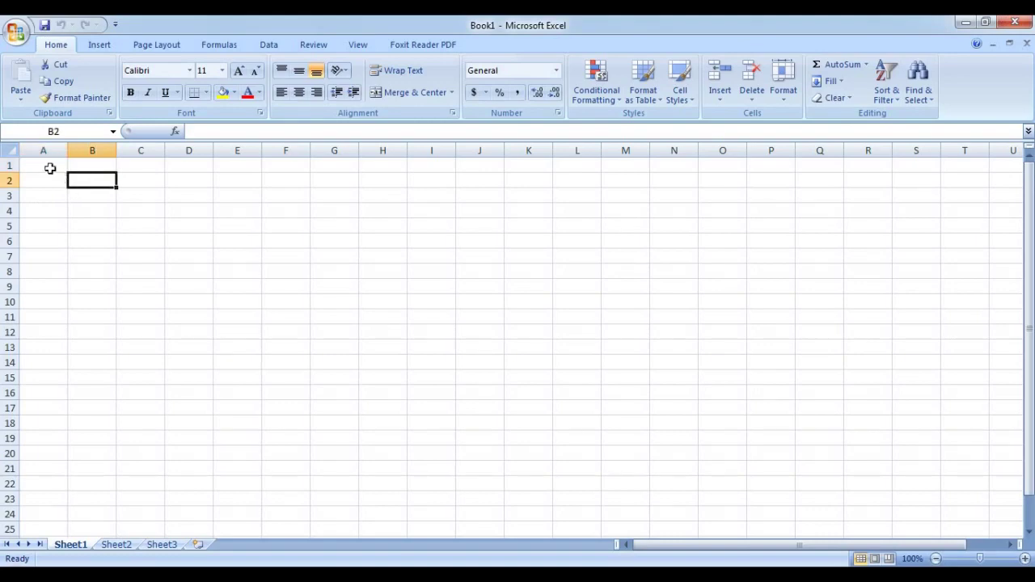
{"action": "left_click", "coordinate": [50, 166]}
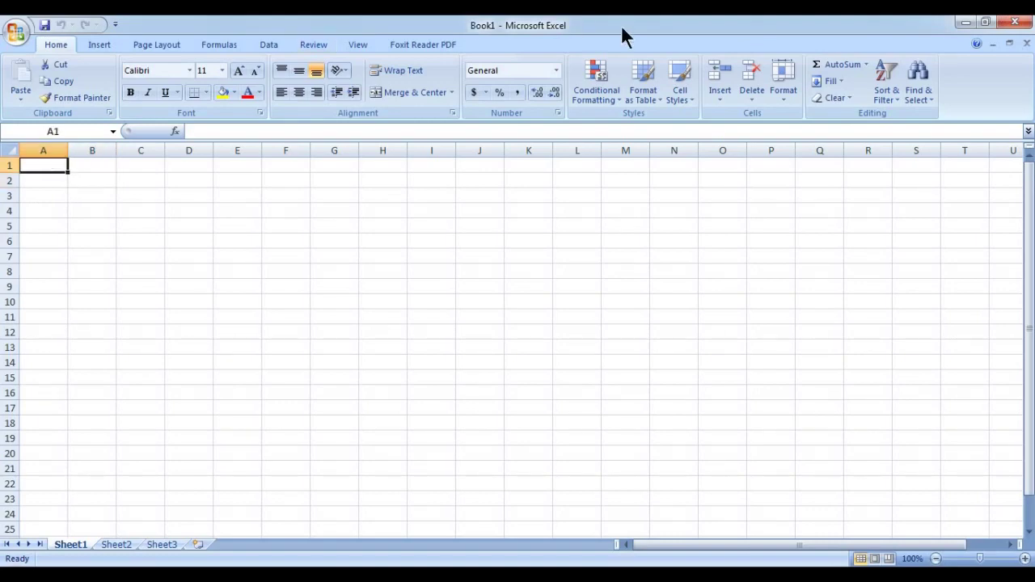
{"action": "type", "text": "SNO"}
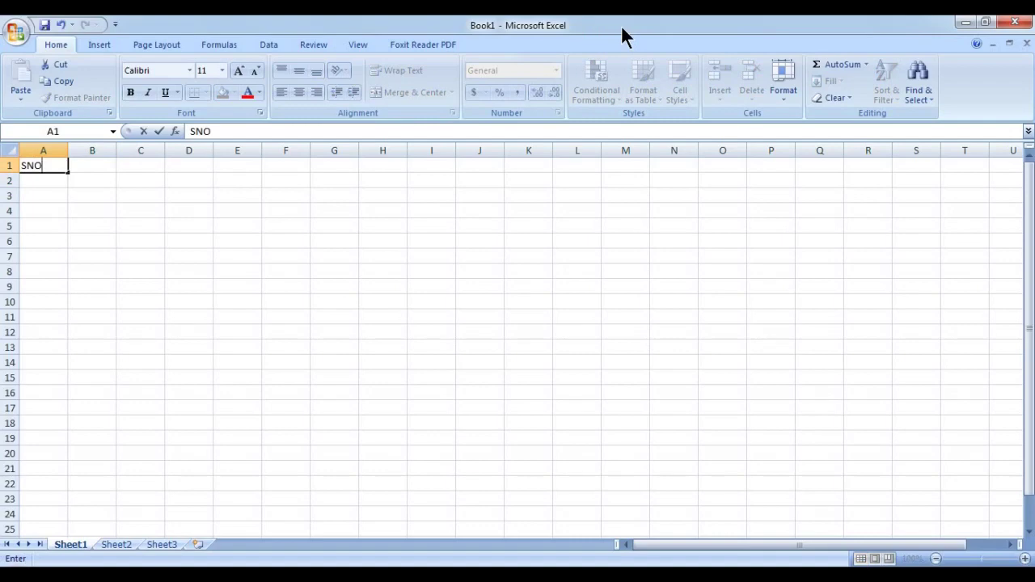
{"action": "key", "text": "Tab"}
{"action": "type", "text": "N"}
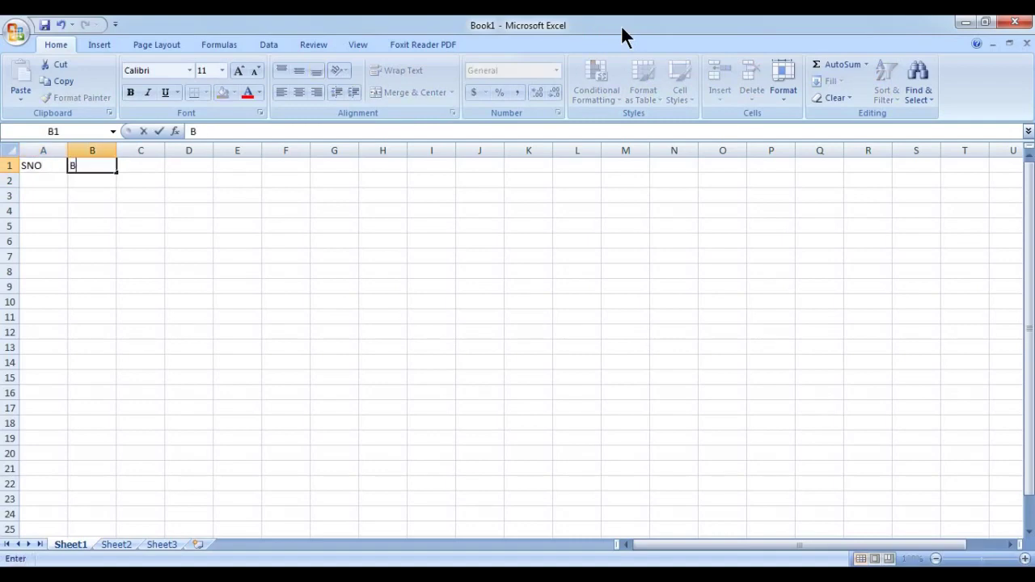
{"action": "key", "text": "BackSpace"}
{"action": "type", "text": "NAME"}
{"action": "key", "text": "Tab"}
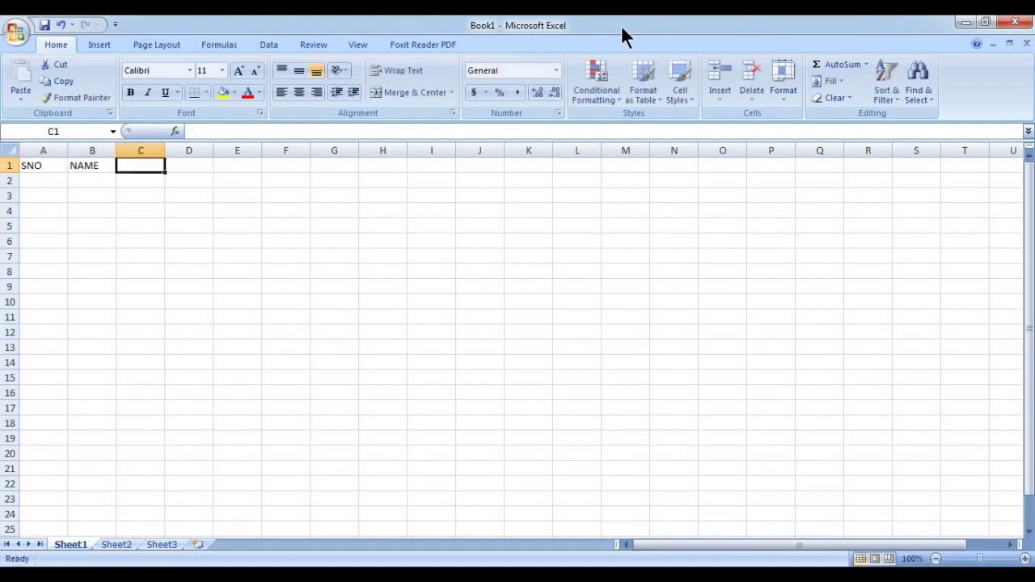
{"action": "type", "text": "RNO"}
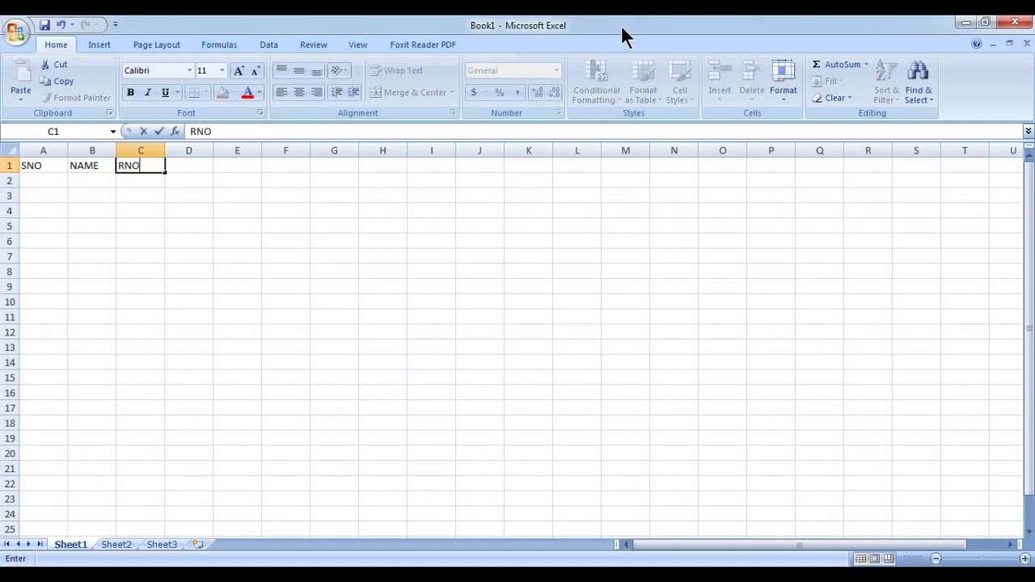
{"action": "key", "text": "Tab"}
Step: Add the subject headings HINDI, ENGLISH, MATH, PHYSUCS and CHEMISTRY in D1:H1
{"action": "type", "text": "HINDI"}
{"action": "key", "text": "Tab"}
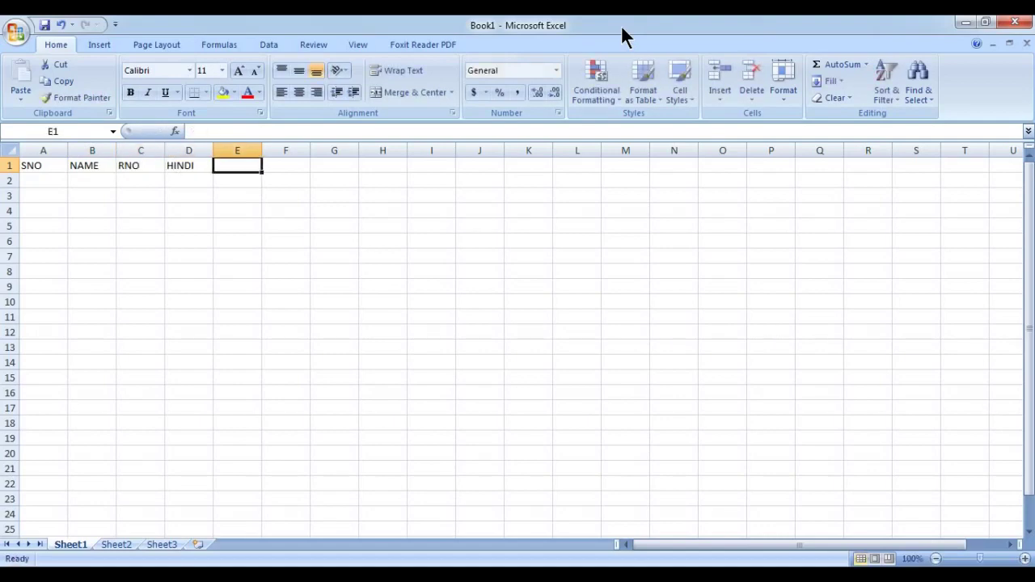
{"action": "type", "text": "MA"}
{"action": "key", "text": "BackSpace"}
{"action": "key", "text": "BackSpace"}
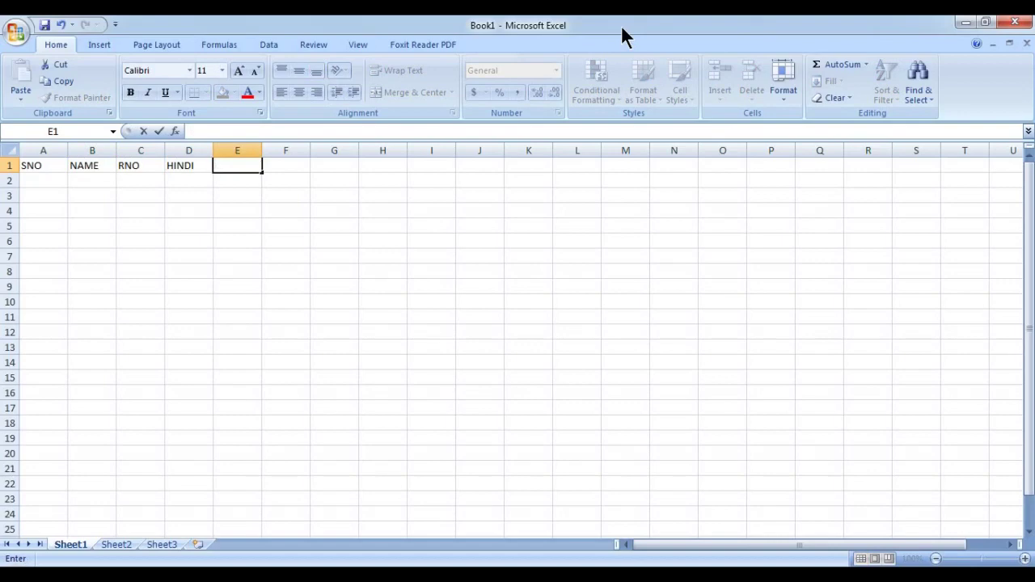
{"action": "type", "text": "ENGLISHY"}
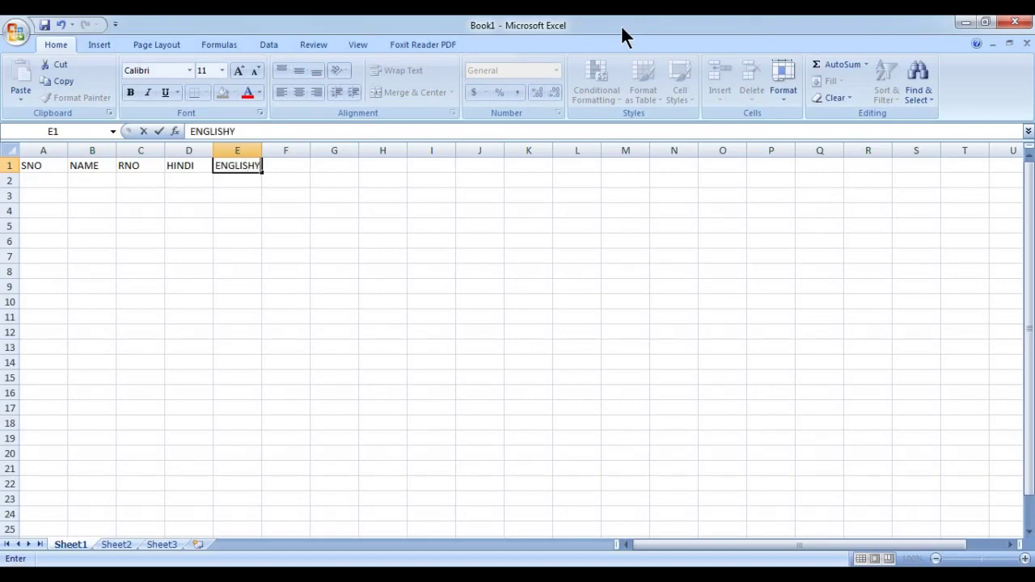
{"action": "key", "text": "BackSpace"}
{"action": "key", "text": "Tab"}
{"action": "type", "text": "MATH"}
{"action": "key", "text": "Tab"}
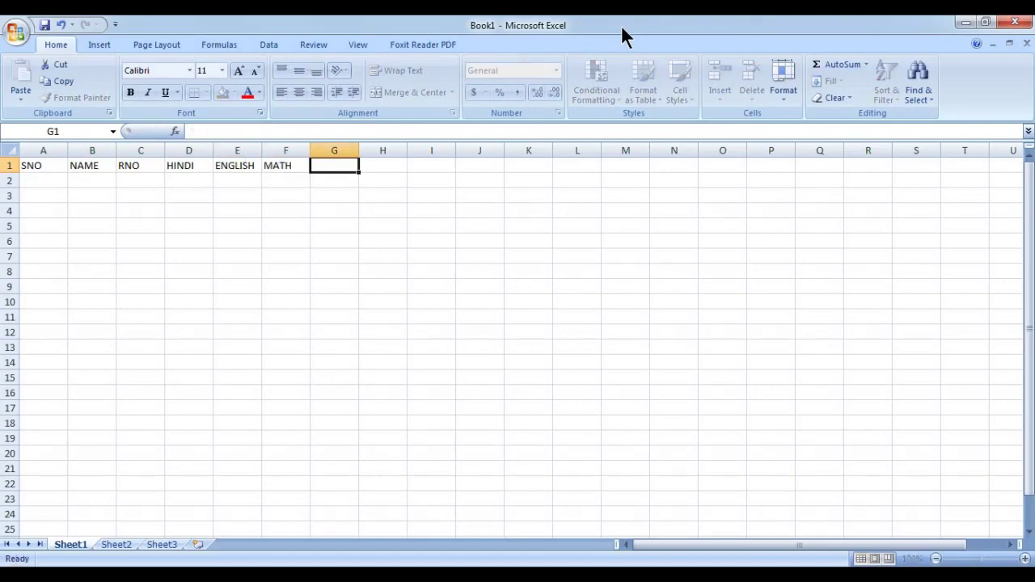
{"action": "type", "text": "P"}
{"action": "type", "text": "HYSUCS"}
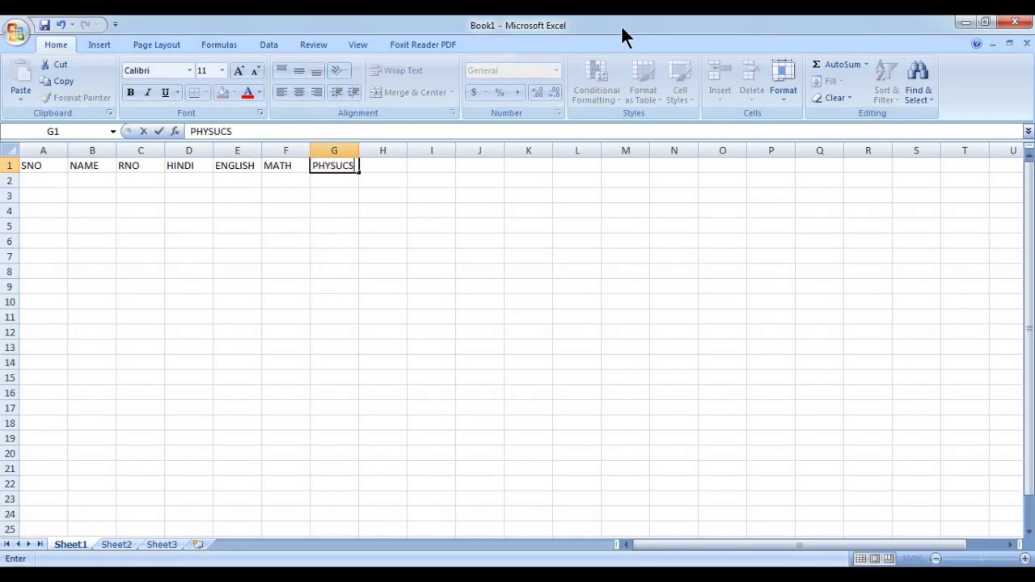
{"action": "key", "text": "Tab"}
{"action": "type", "text": "CHEMIS"}
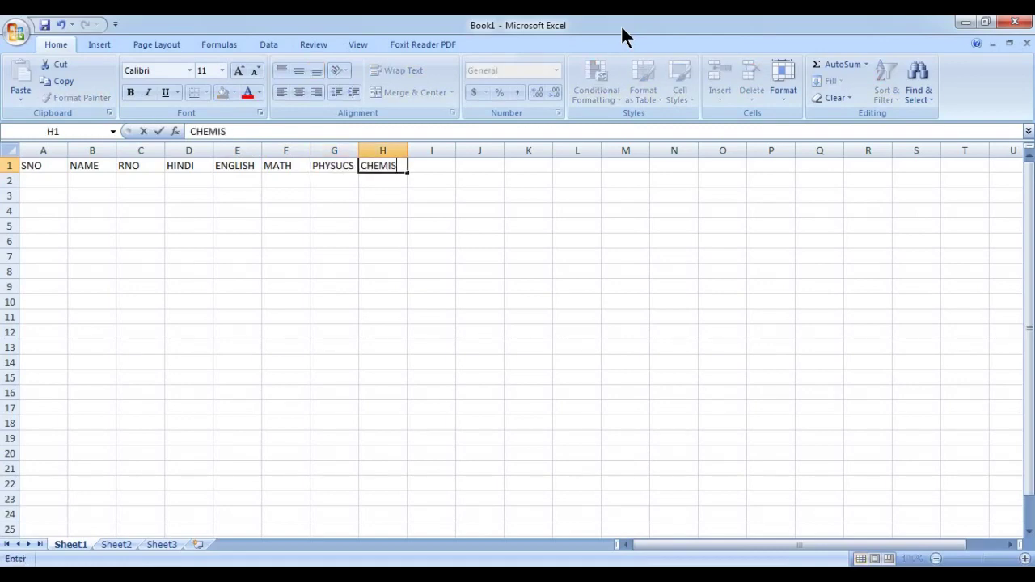
{"action": "type", "text": "TRY"}
{"action": "key", "text": "Tab"}
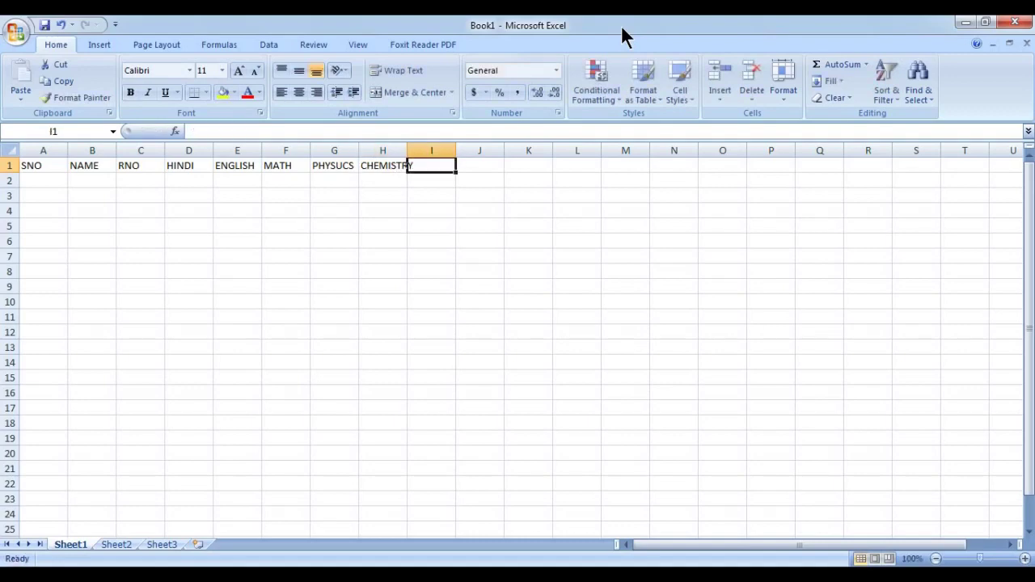
Step: Add the TOTAL, PERSENT and DIVISION headings in I1:K1 and enter serial number 1 in A2
{"action": "type", "text": "TOTAL"}
{"action": "key", "text": "Tab"}
{"action": "type", "text": "PE"}
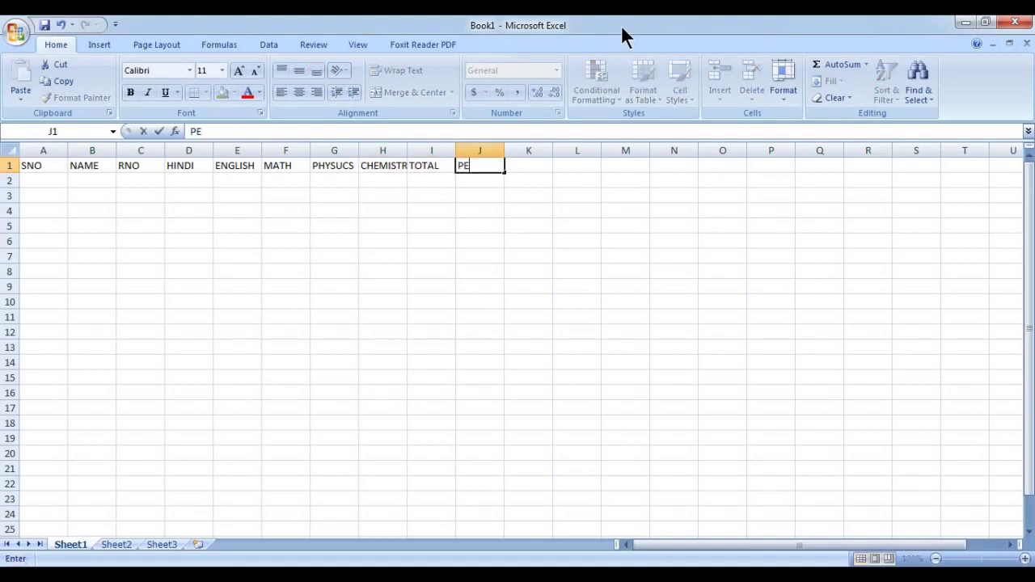
{"action": "type", "text": "RSENT"}
{"action": "key", "text": "Tab"}
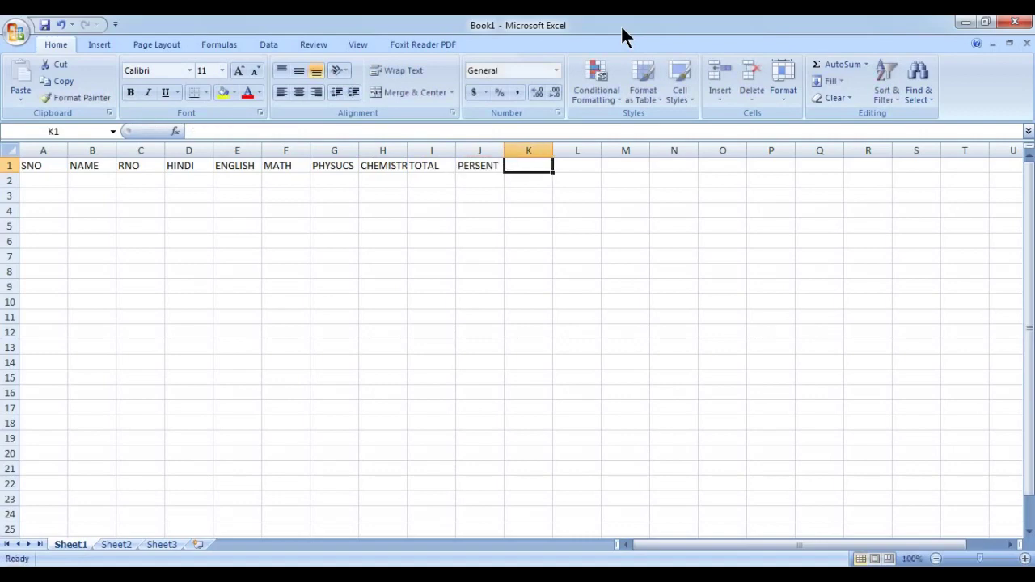
{"action": "type", "text": "DIVI"}
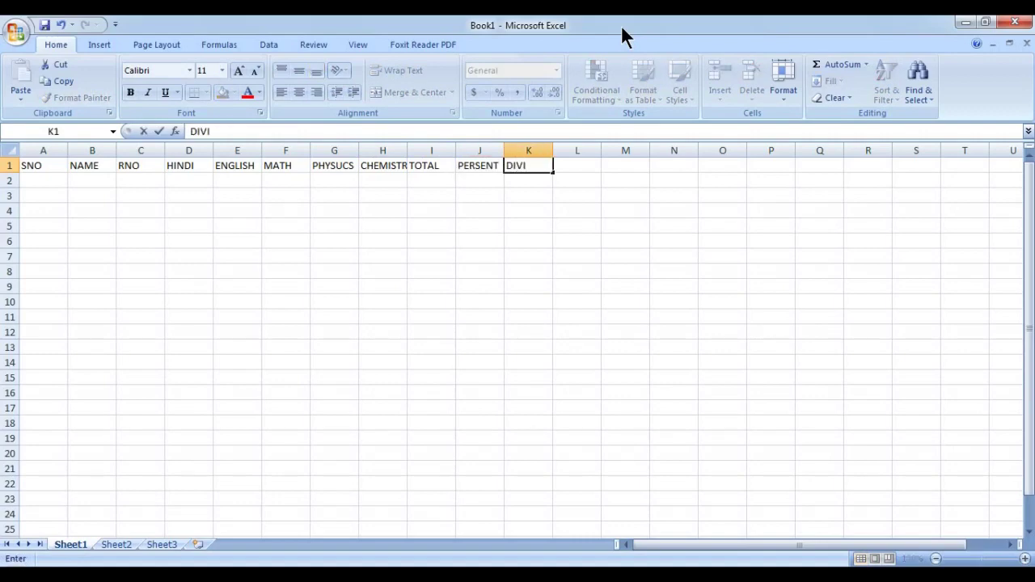
{"action": "type", "text": "SION"}
{"action": "key", "text": "ctrl+Return"}
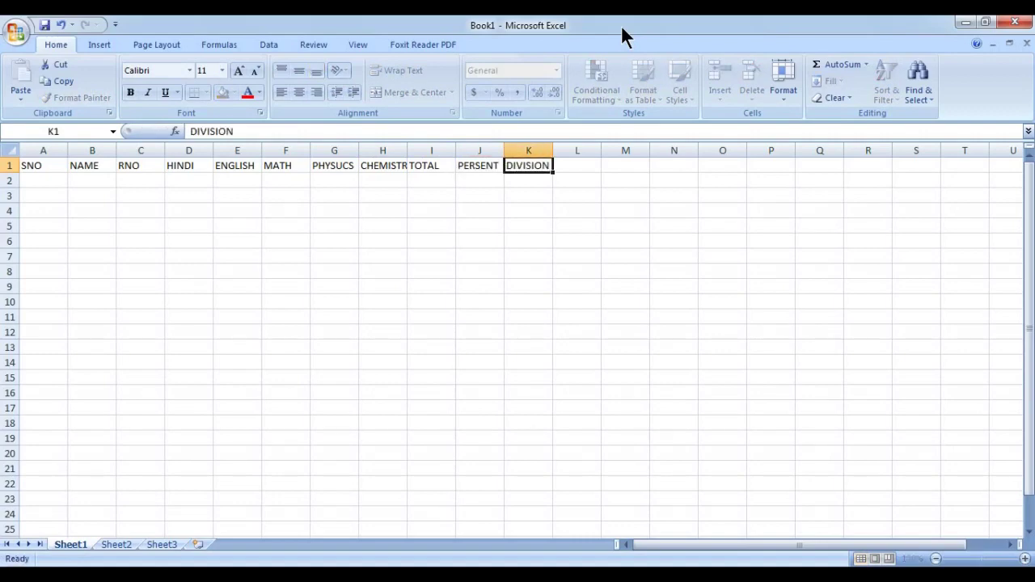
{"action": "type", "text": "1"}
{"action": "key", "text": "Return"}
Step: Enter 2 in A3 and extend the serial numbers 1 to 10 down column A
{"action": "type", "text": "2"}
{"action": "key", "text": "Return"}
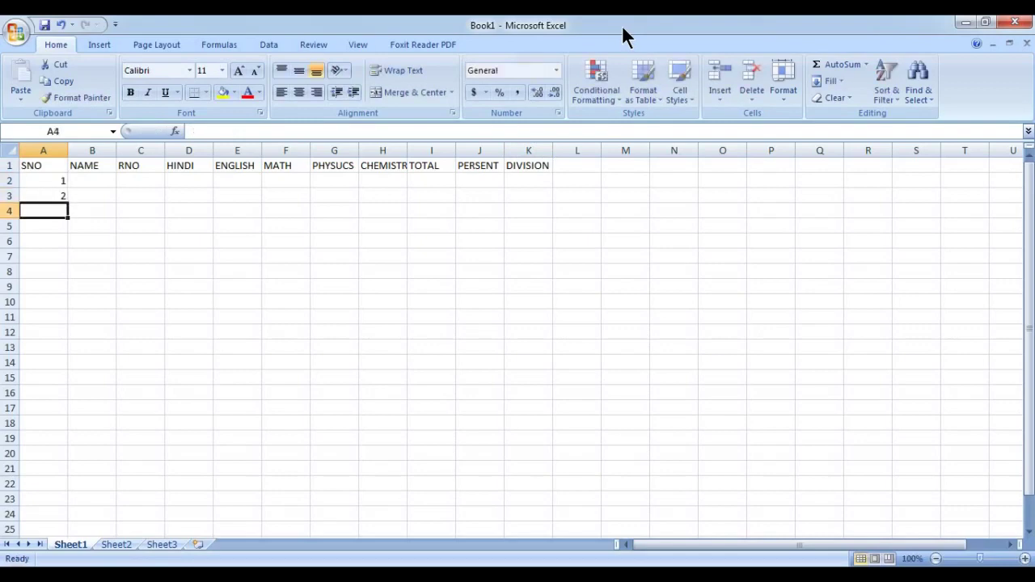
{"action": "left_click", "coordinate": [49, 180]}
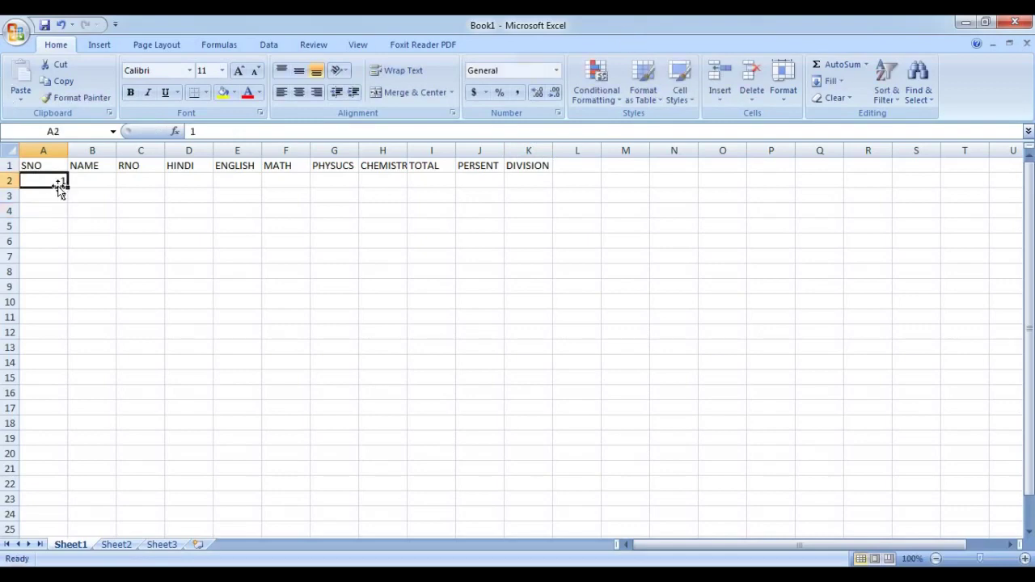
{"action": "left_click_drag", "start_coordinate": [42, 175], "coordinate": [71, 324]}
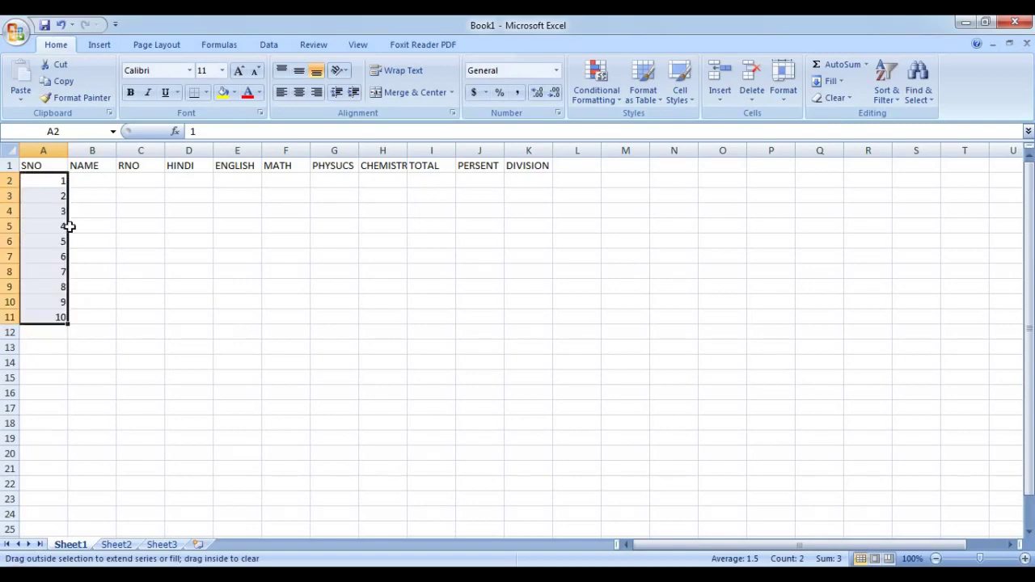
Step: Enter the names AMIT, ANKIT, SURESH, MAHESH and RAMESH in B2:B6
{"action": "left_click", "coordinate": [94, 183]}
{"action": "type", "text": "A"}
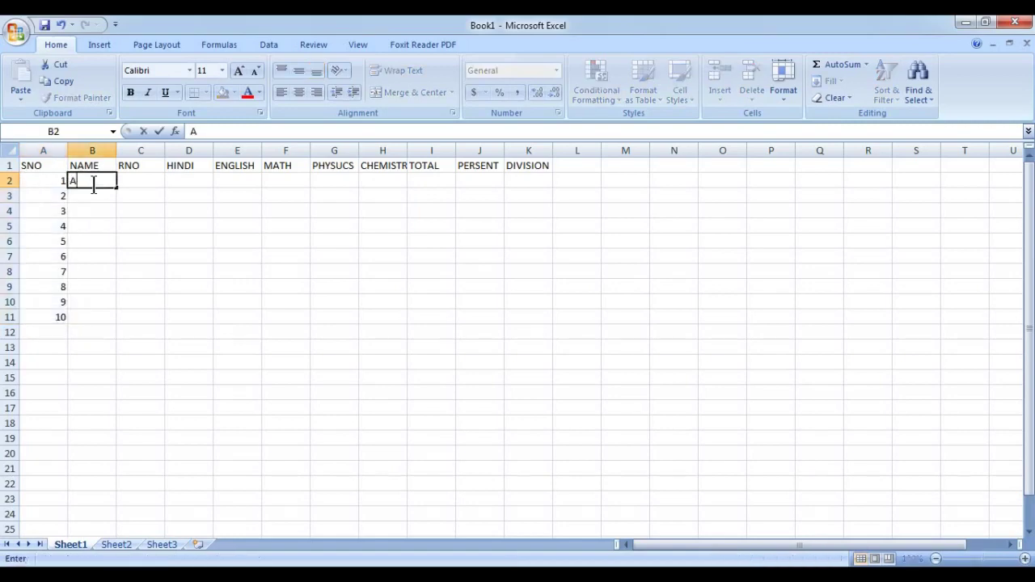
{"action": "type", "text": "MIT"}
{"action": "key", "text": "Return"}
{"action": "type", "text": "ANKI"}
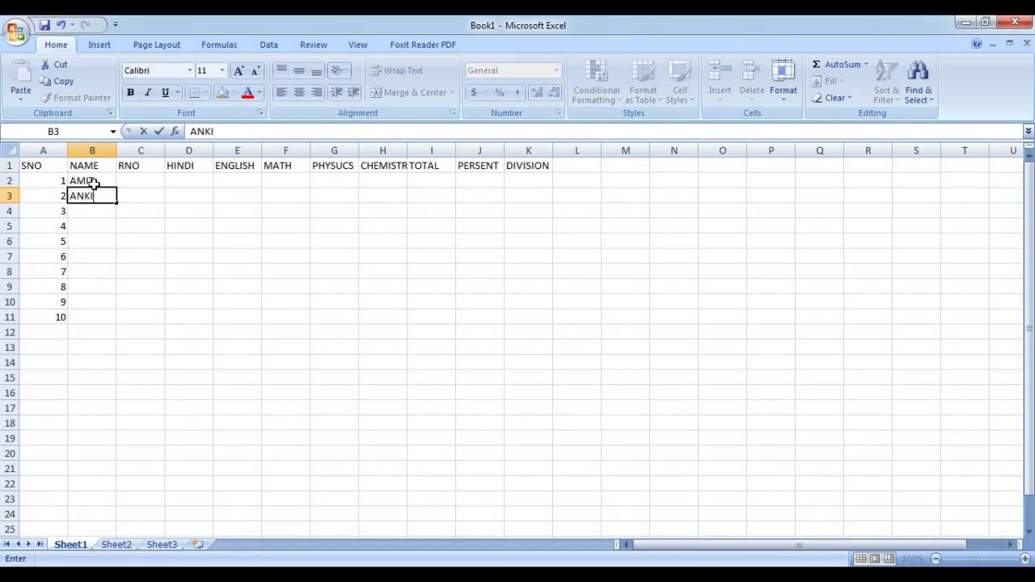
{"action": "type", "text": "T"}
{"action": "key", "text": "Return"}
{"action": "type", "text": "SURESH"}
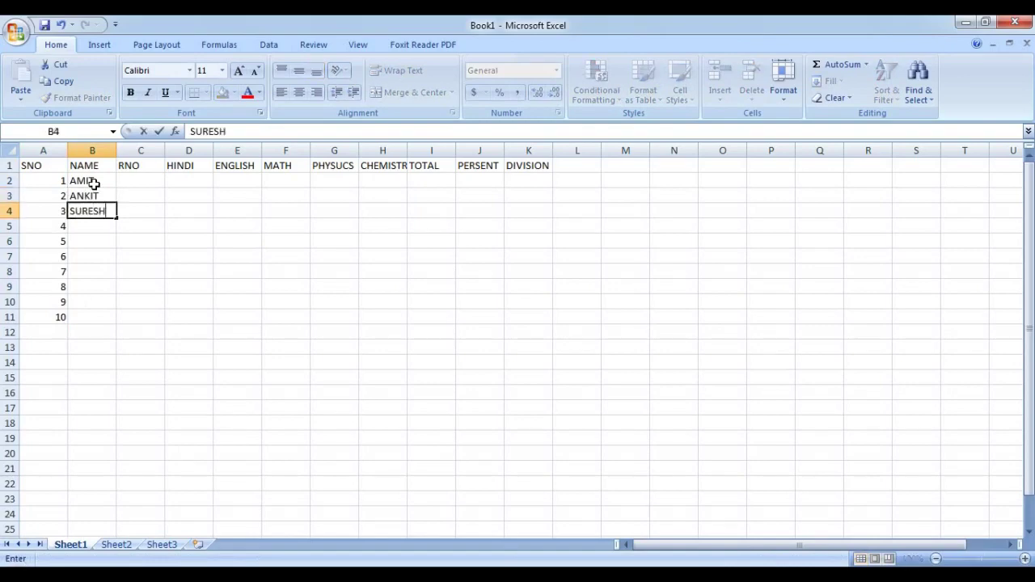
{"action": "key", "text": "Return"}
{"action": "type", "text": "MAHES"}
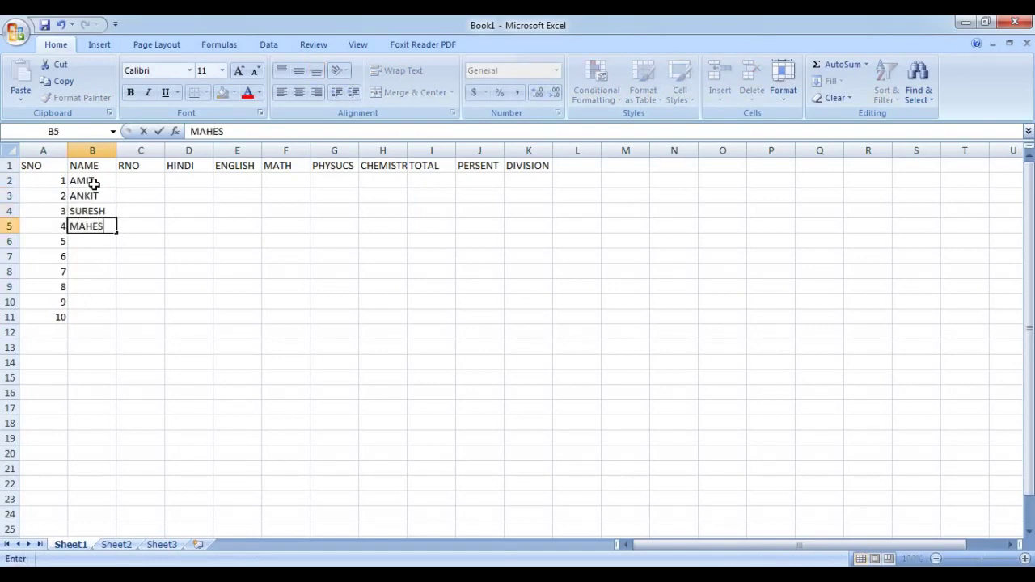
{"action": "type", "text": "H"}
{"action": "key", "text": "Return"}
{"action": "type", "text": "RAMESH"}
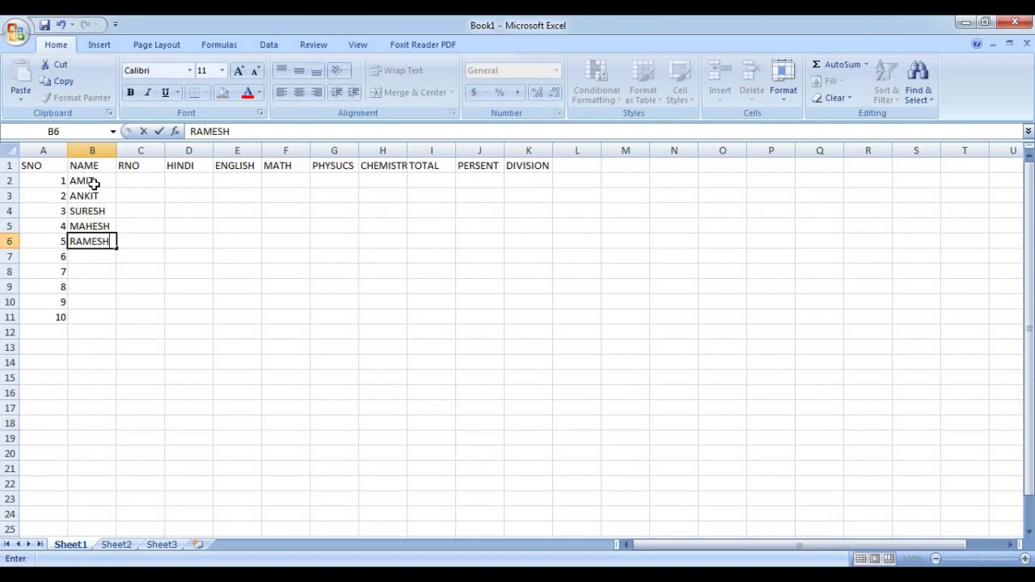
{"action": "key", "text": "Return"}
Step: Enter the names AKASH, SANJAY, MANJAY, NILES and AMITESH in B7:B11
{"action": "type", "text": "AKASH"}
{"action": "key", "text": "Return"}
{"action": "type", "text": "SAMN"}
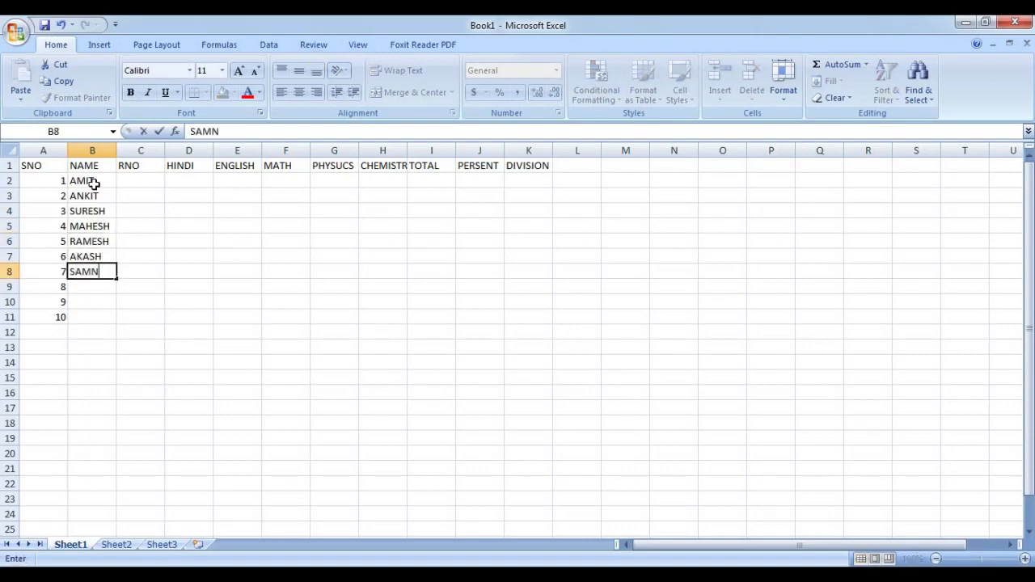
{"action": "key", "text": "BackSpace"}
{"action": "key", "text": "BackSpace"}
{"action": "type", "text": "NJAY"}
{"action": "key", "text": "Return"}
{"action": "type", "text": "MANJAY"}
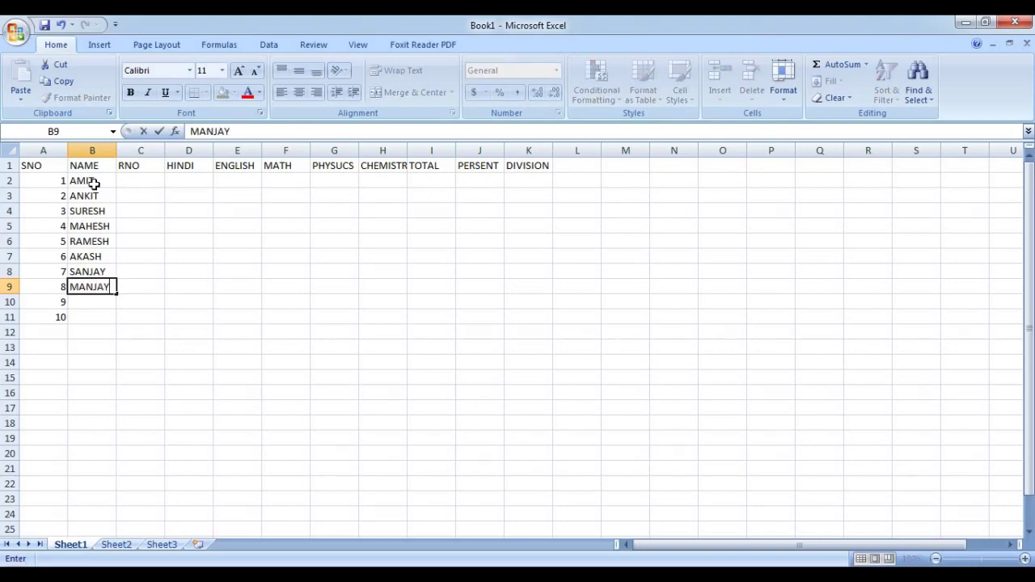
{"action": "key", "text": "Return"}
{"action": "type", "text": "NILES"}
{"action": "key", "text": "Return"}
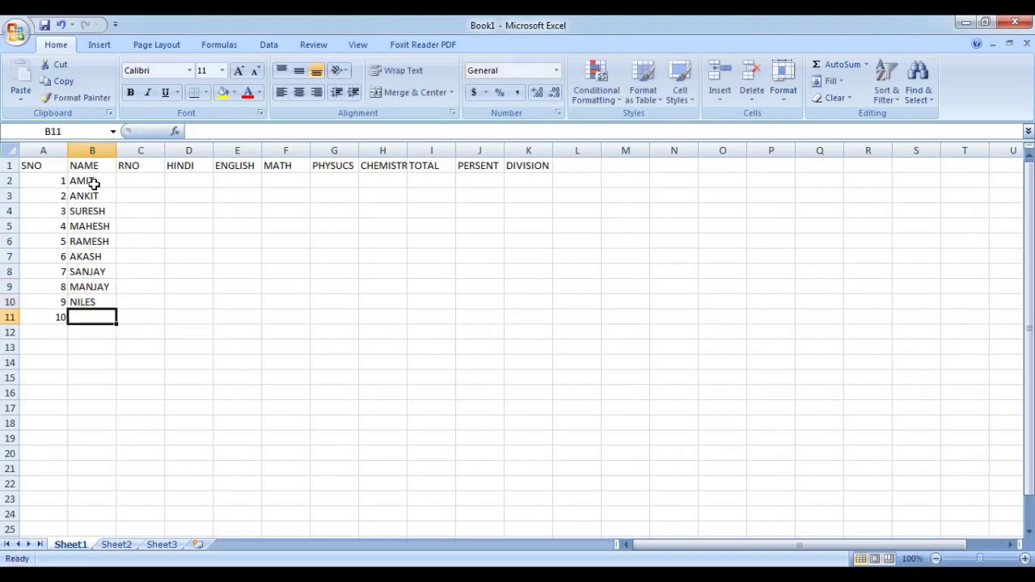
{"action": "type", "text": "AM"}
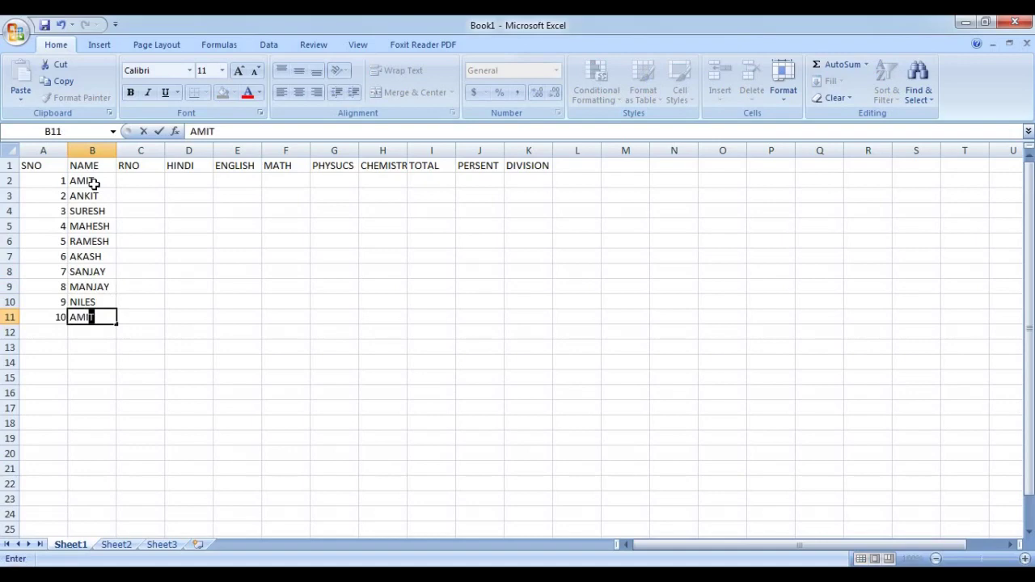
{"action": "type", "text": "ITESH"}
{"action": "key", "text": "Return"}
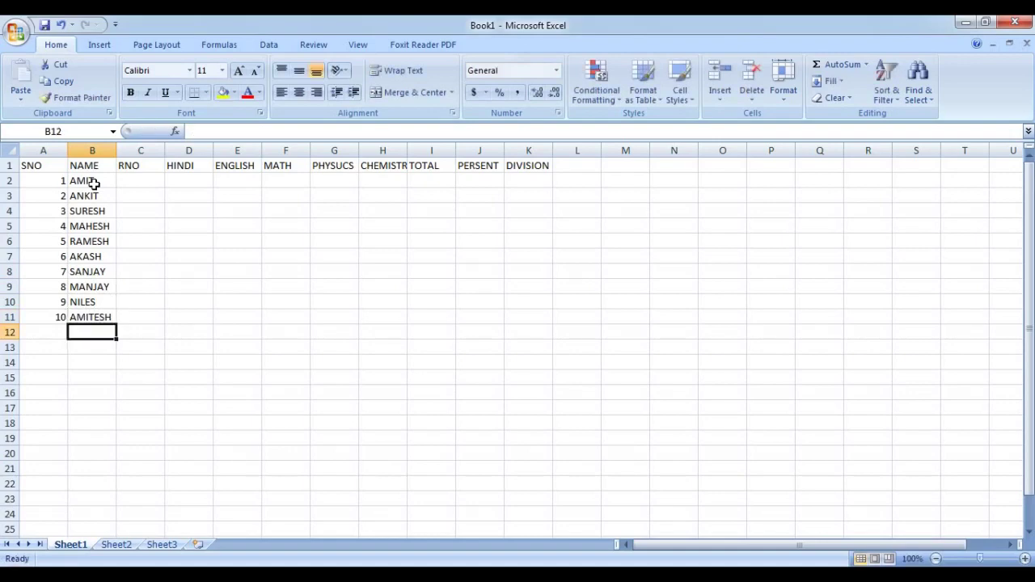
Step: Enter roll numbers 1111 and 1112 in C2:C3 and fill the series down to 1120 in C11
{"action": "left_click", "coordinate": [135, 152]}
{"action": "left_click", "coordinate": [136, 180]}
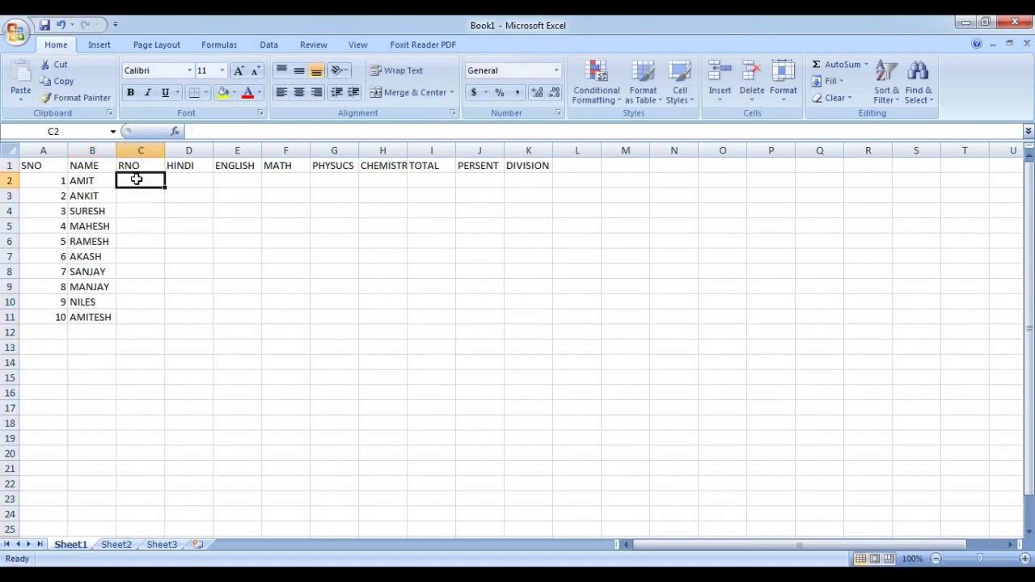
{"action": "type", "text": "1112"}
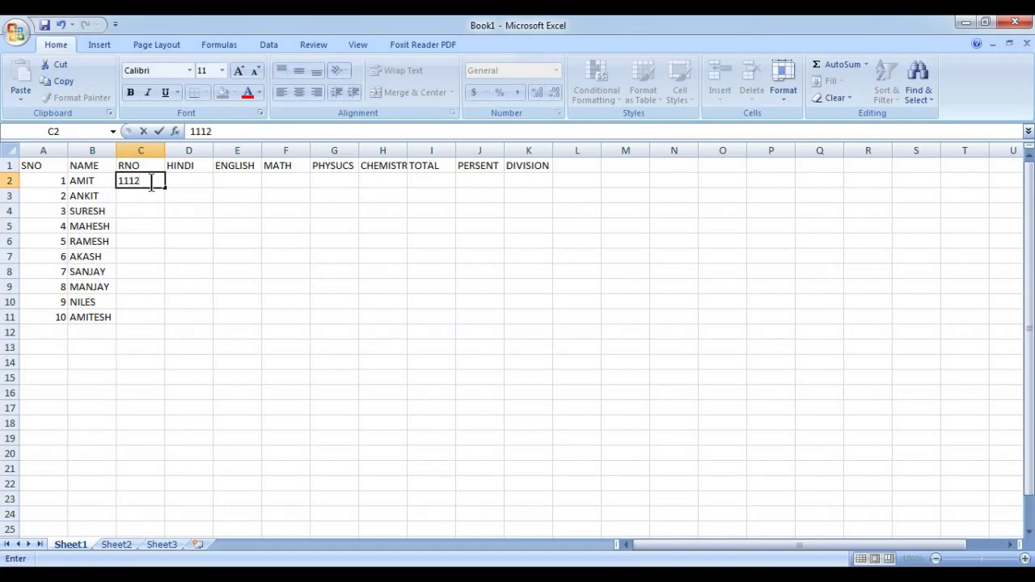
{"action": "key", "text": "BackSpace"}
{"action": "type", "text": "1"}
{"action": "key", "text": "Return"}
{"action": "type", "text": "111"}
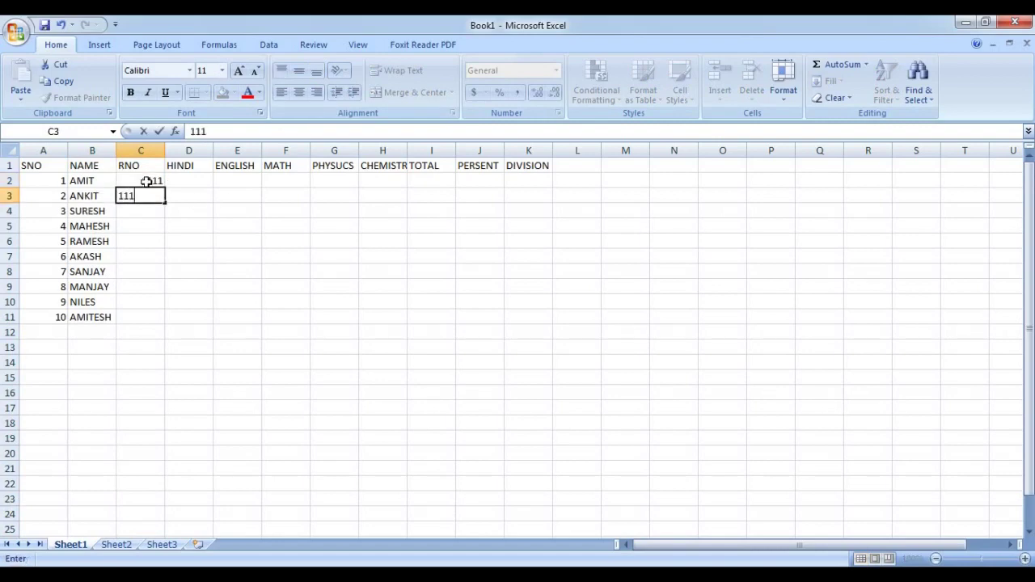
{"action": "type", "text": "2"}
{"action": "left_click", "coordinate": [153, 271]}
{"action": "left_click_drag", "start_coordinate": [143, 180], "coordinate": [165, 324]}
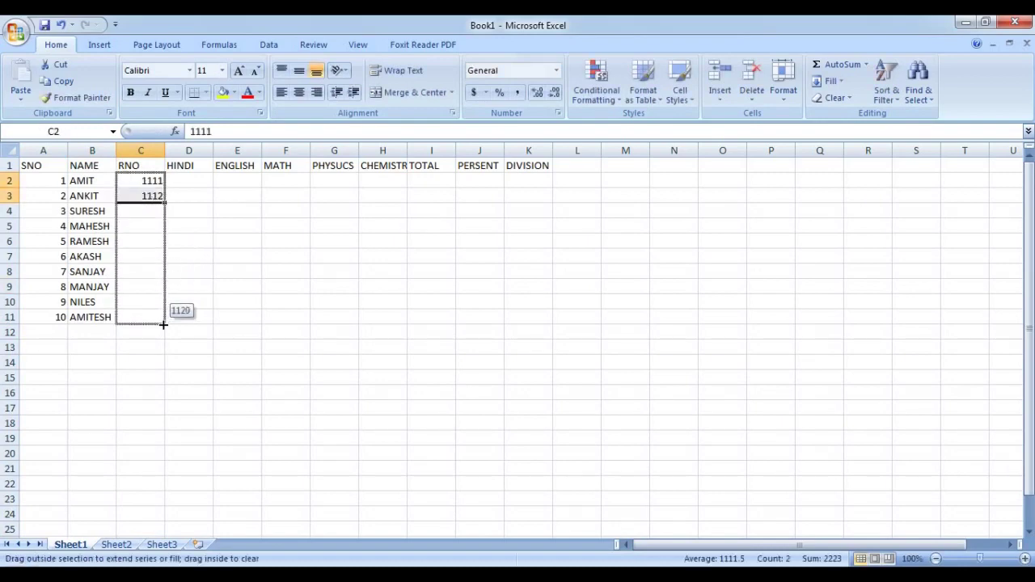
{"action": "left_click", "coordinate": [196, 175]}
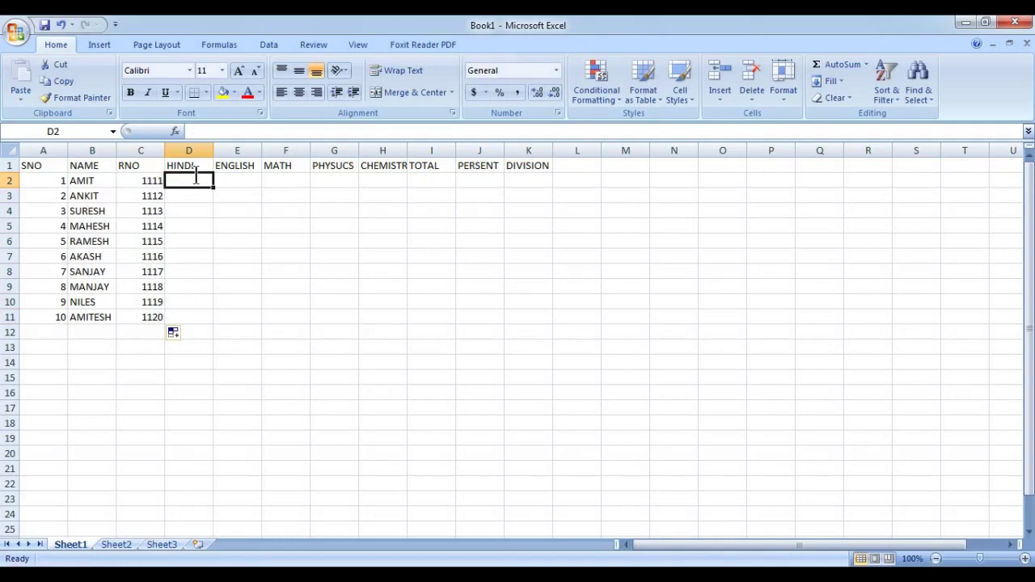
Step: Enter =RANDBETWEEN(22,89) in D2 and fill it down to row 11 and across to column H
{"action": "type", "text": "=RAND"}
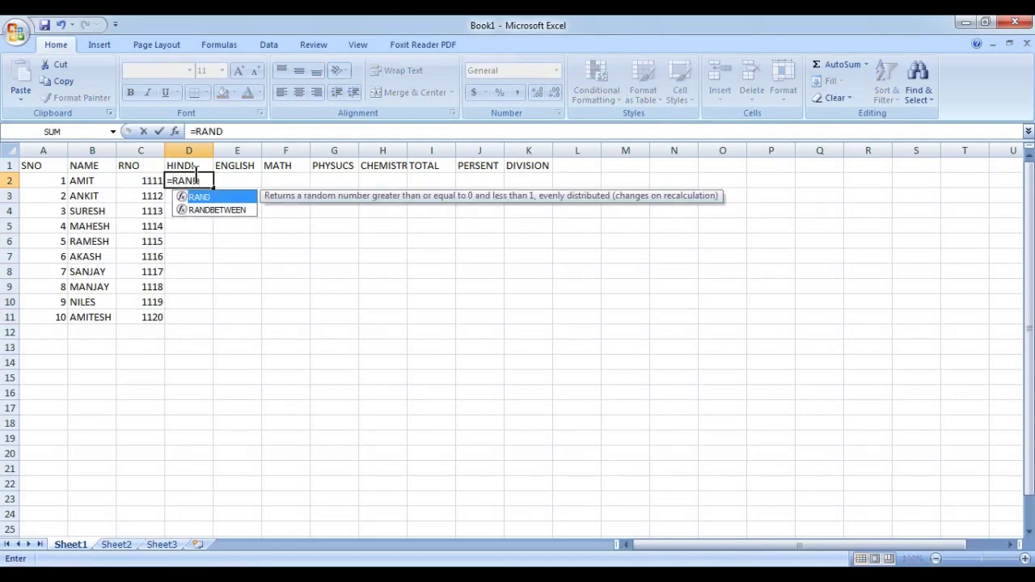
{"action": "key", "text": "Down"}
{"action": "type", "text": ")"}
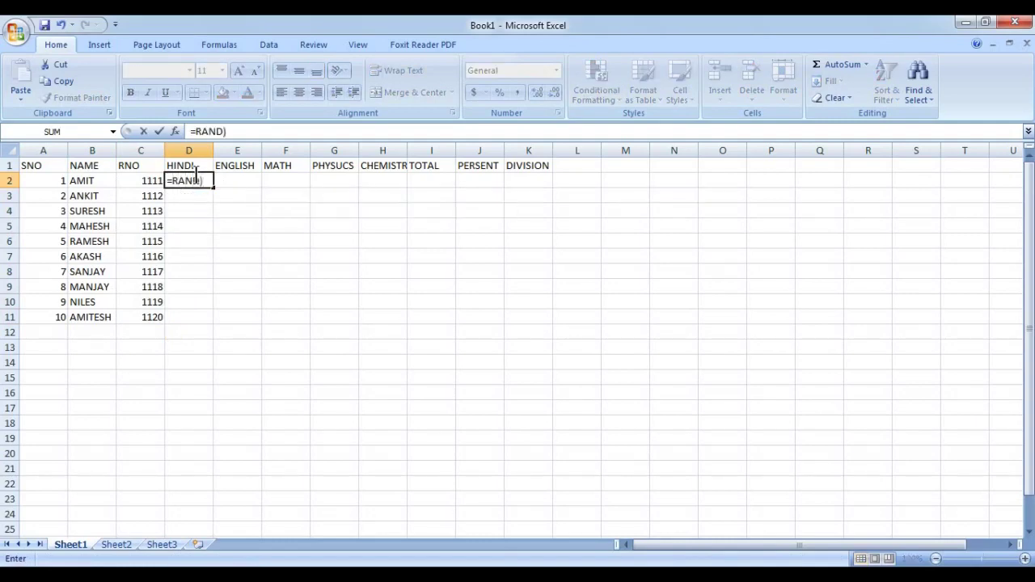
{"action": "key", "text": "BackSpace"}
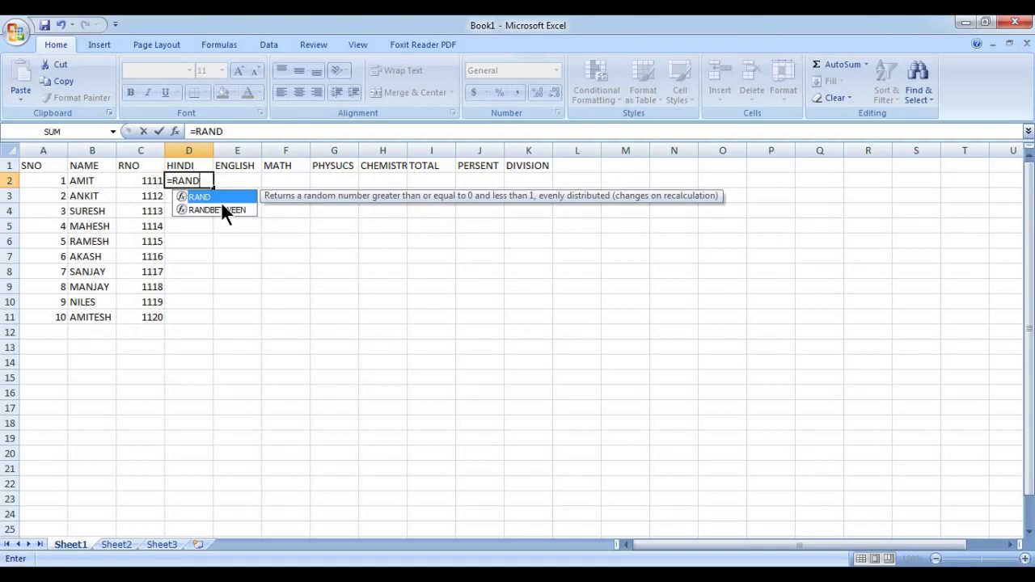
{"action": "double_click", "coordinate": [221, 206]}
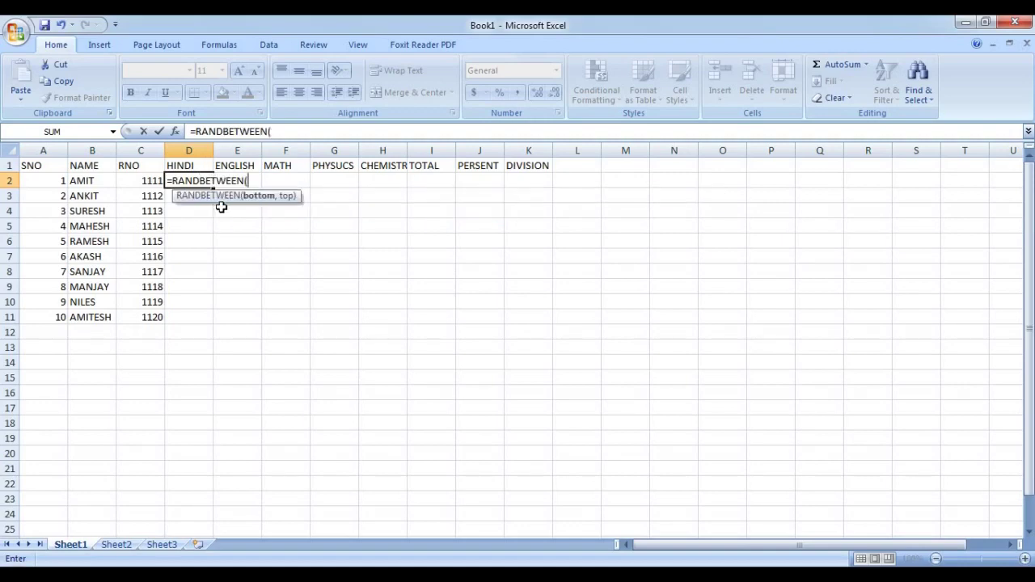
{"action": "type", "text": "22,"}
{"action": "type", "text": "89"}
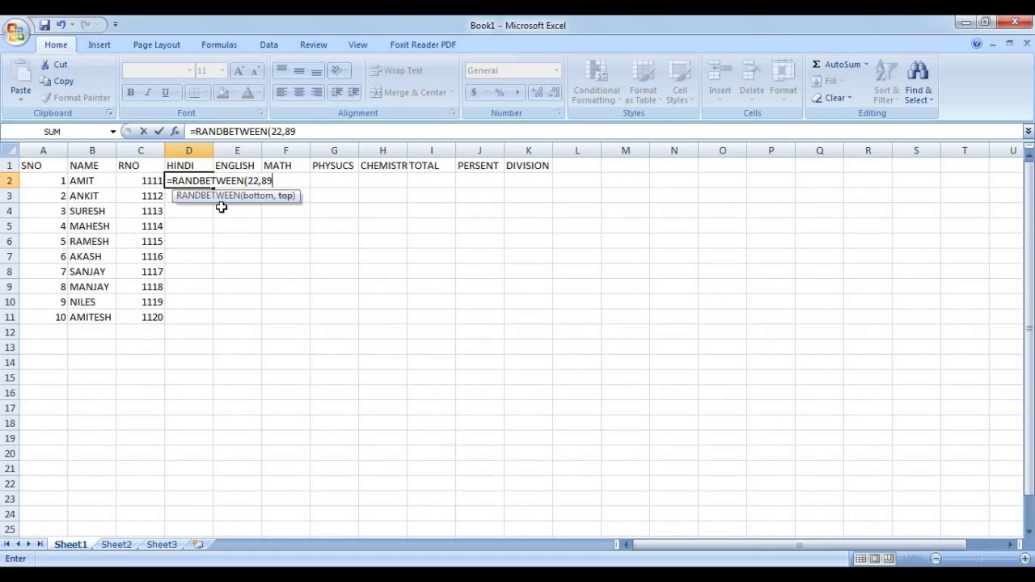
{"action": "type", "text": ")"}
{"action": "key", "text": "Return"}
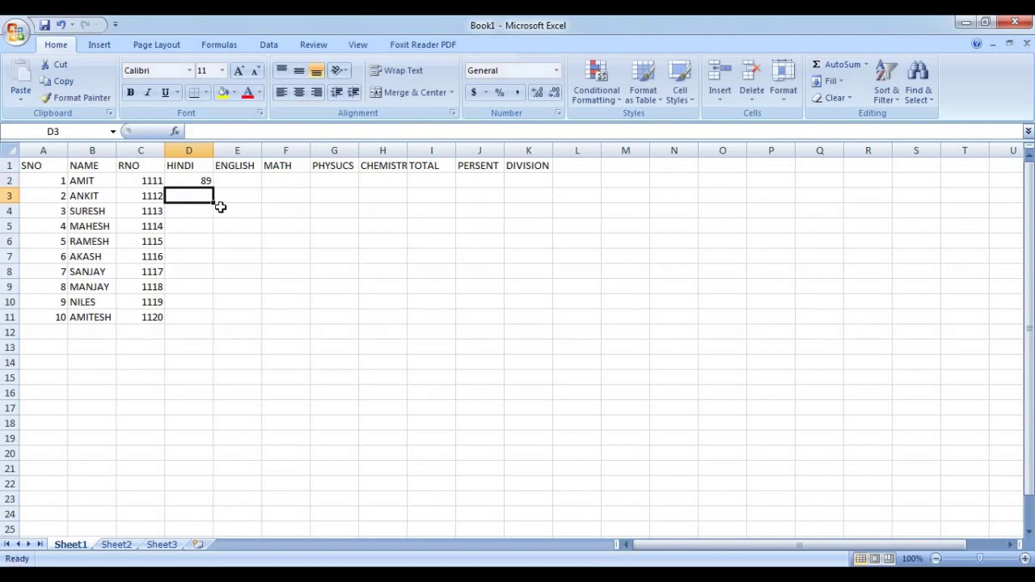
{"action": "left_click", "coordinate": [183, 182]}
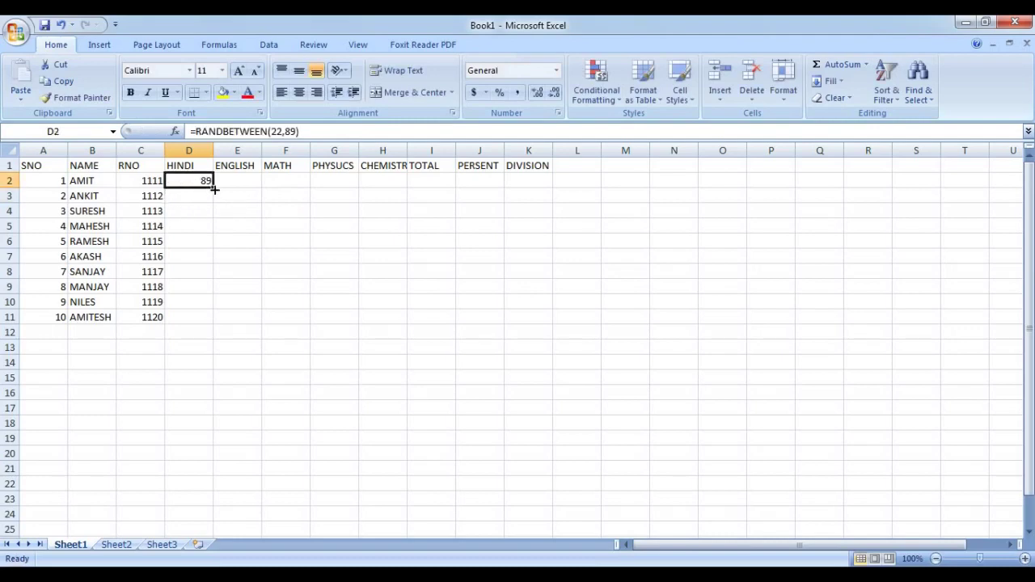
{"action": "mouse_move", "coordinate": [214, 189]}
{"action": "left_mouse_down"}
{"action": "mouse_move", "coordinate": [215, 324]}
{"action": "mouse_move", "coordinate": [451, 279]}
{"action": "mouse_move", "coordinate": [414, 271]}
{"action": "left_mouse_up"}
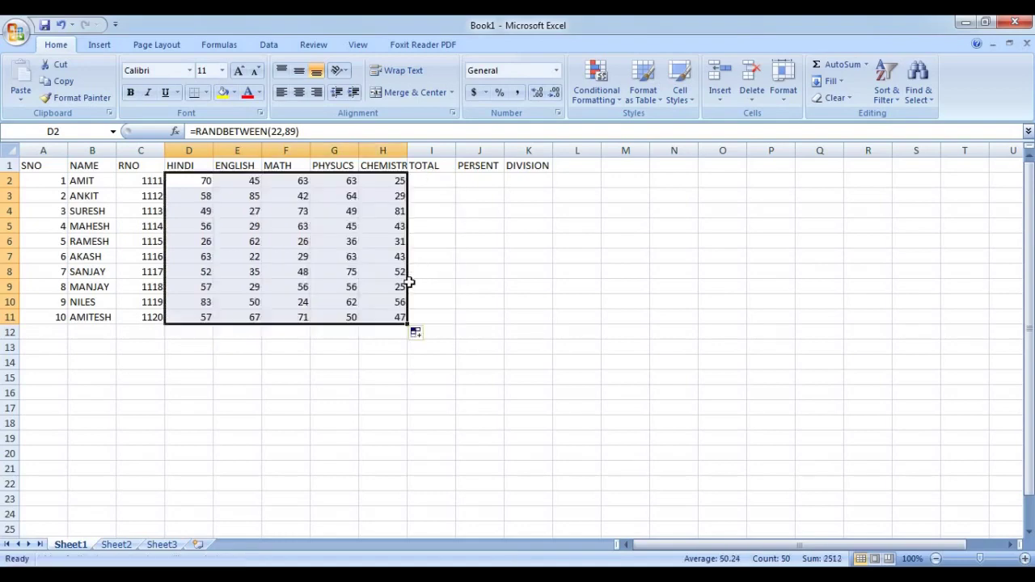
{"action": "left_click", "coordinate": [377, 328]}
{"action": "left_click_drag", "start_coordinate": [189, 182], "coordinate": [370, 311]}
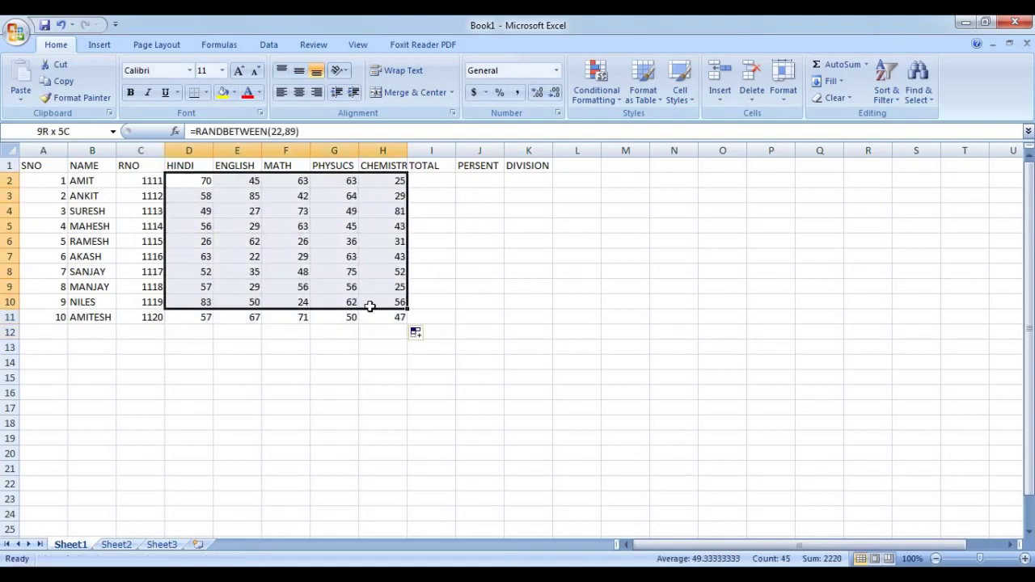
Step: Copy the D2:H11 marks and paste them as values at C16
{"action": "key", "text": "ctrl+c"}
{"action": "left_click", "coordinate": [192, 182]}
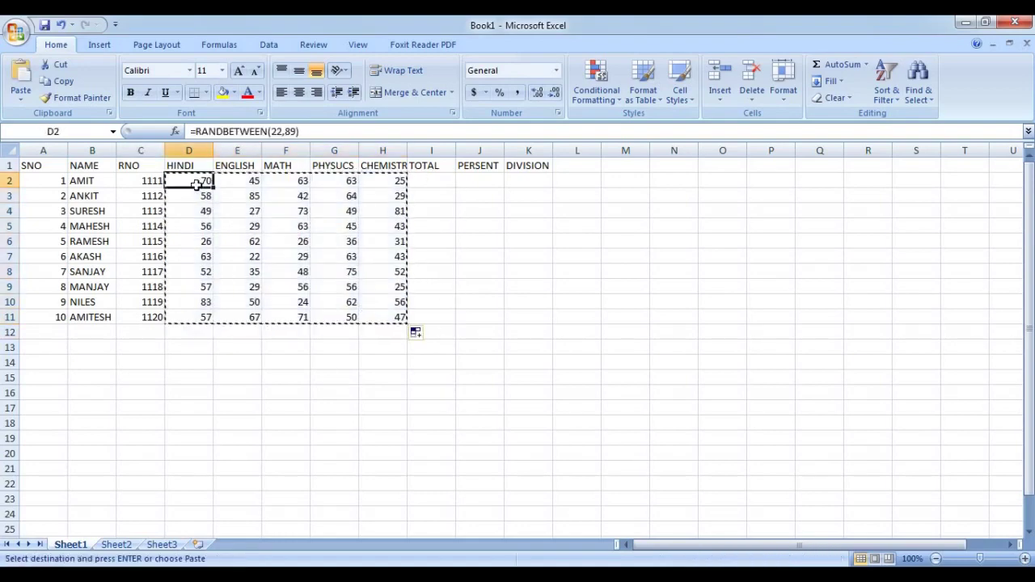
{"action": "left_click", "coordinate": [26, 94]}
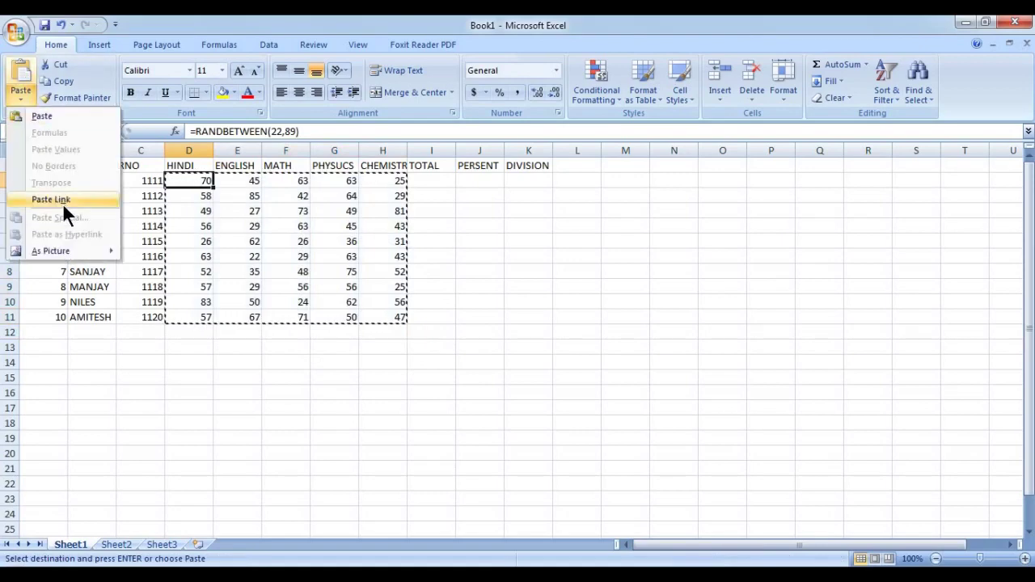
{"action": "left_click", "coordinate": [218, 359]}
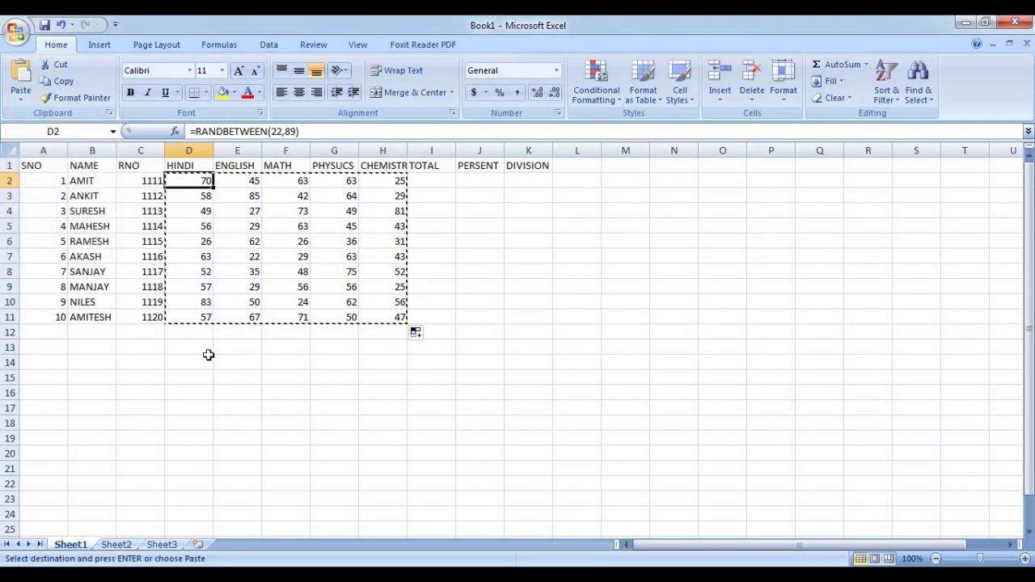
{"action": "left_click", "coordinate": [206, 361]}
{"action": "right_click", "coordinate": [203, 362]}
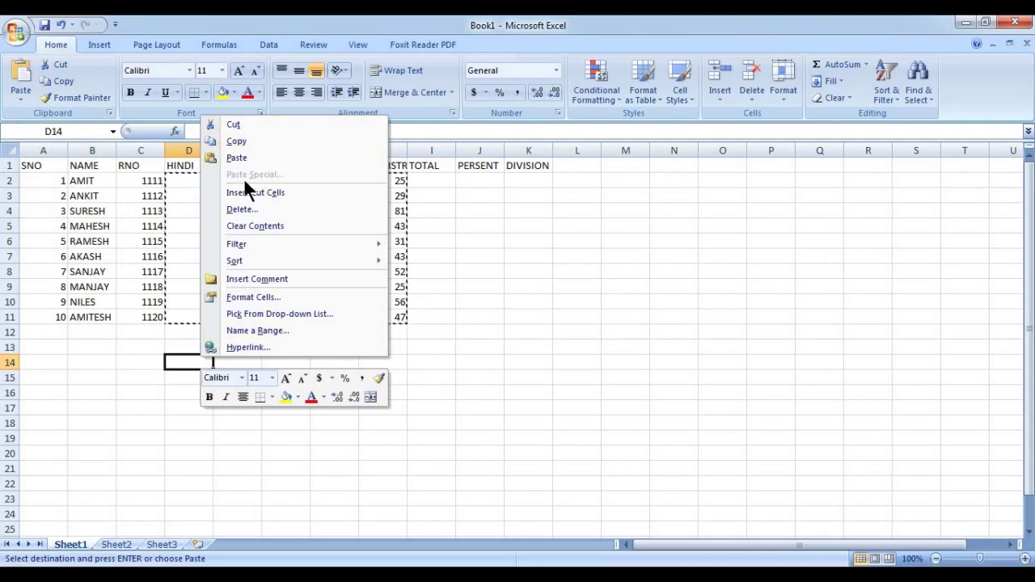
{"action": "left_click", "coordinate": [185, 243]}
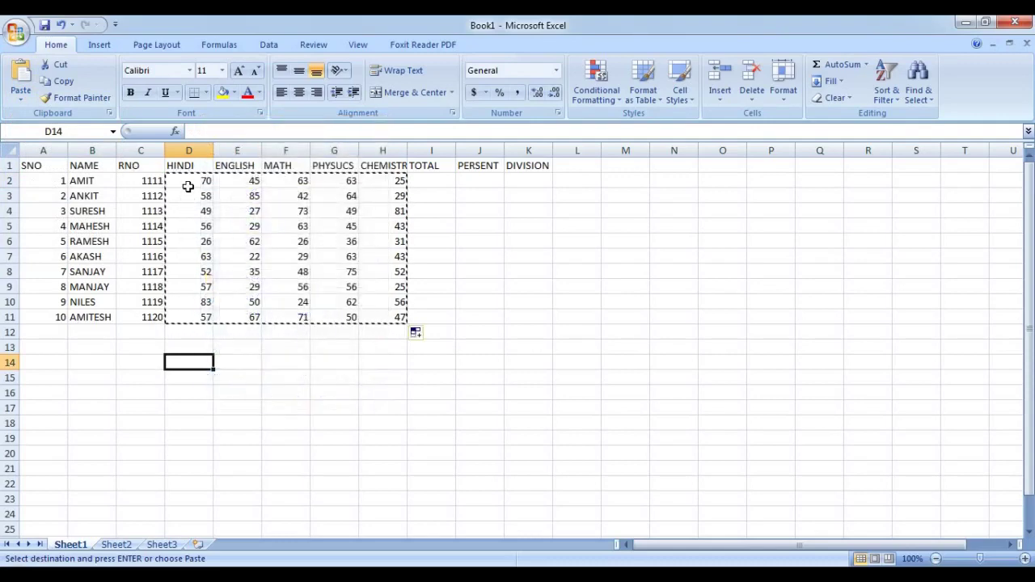
{"action": "left_click_drag", "start_coordinate": [187, 182], "coordinate": [391, 330]}
{"action": "left_click", "coordinate": [383, 317]}
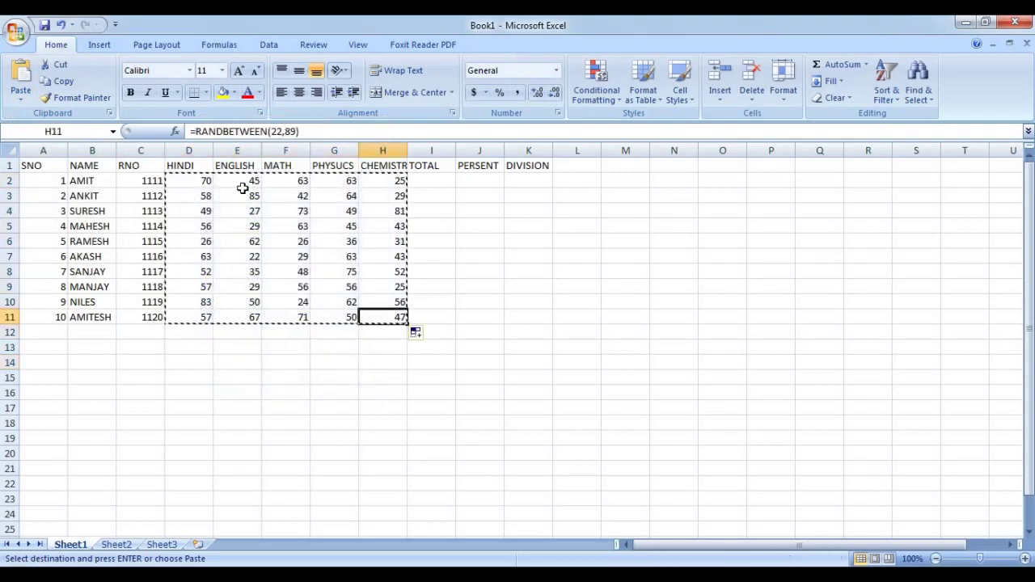
{"action": "left_click_drag", "start_coordinate": [194, 181], "coordinate": [385, 326]}
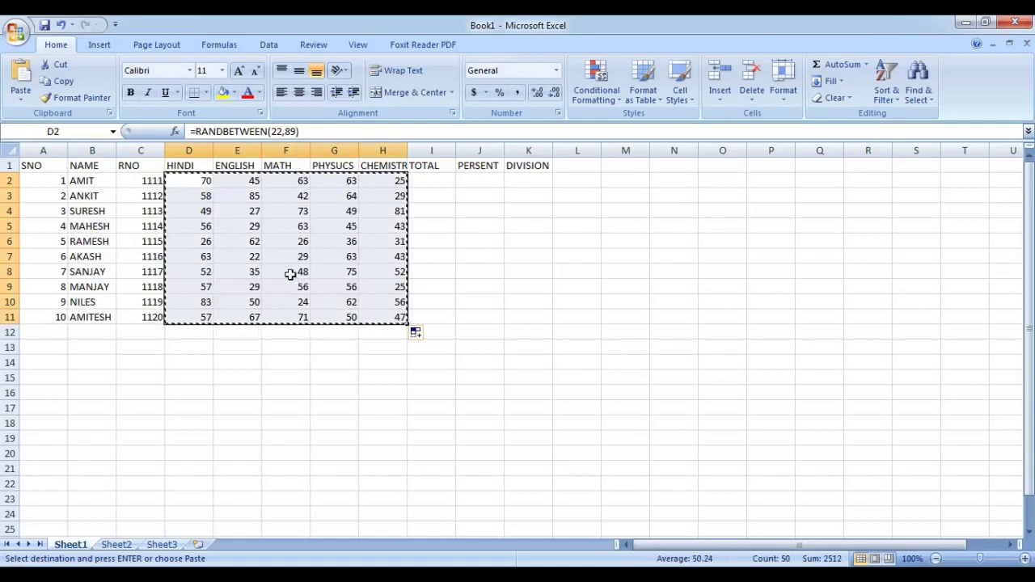
{"action": "left_click", "coordinate": [141, 393]}
{"action": "left_click", "coordinate": [25, 97]}
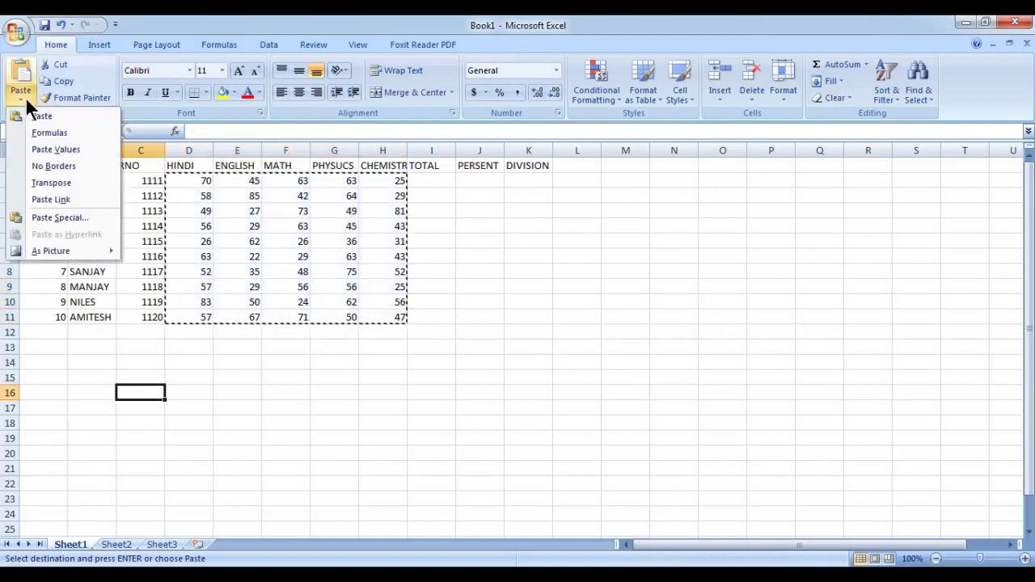
{"action": "left_click", "coordinate": [54, 149]}
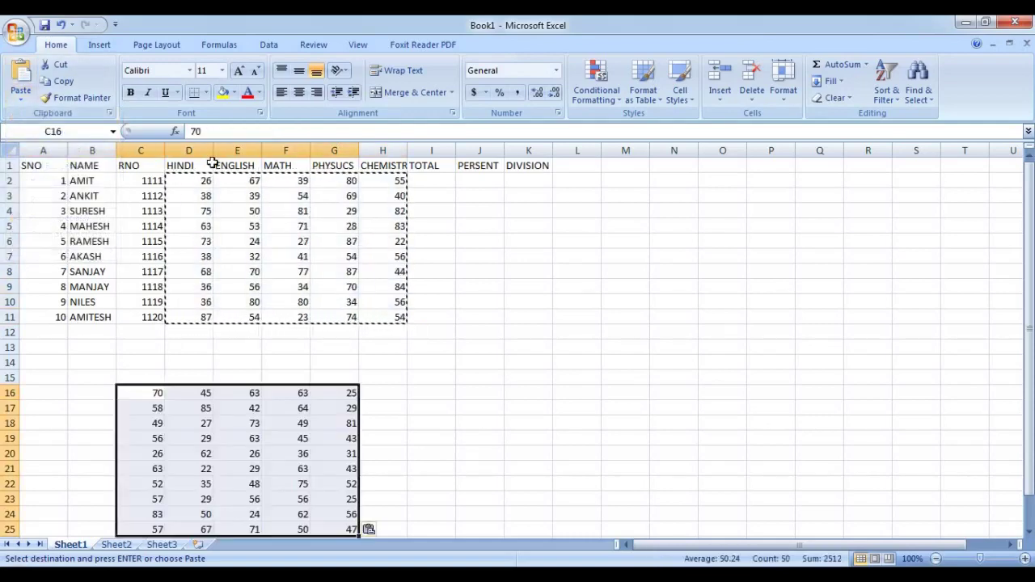
Step: Clear the RANDBETWEEN formulas in D2:H11 and move the fixed values from C16 back into D2
{"action": "mouse_move", "coordinate": [189, 183]}
{"action": "left_mouse_down"}
{"action": "mouse_move", "coordinate": [401, 256]}
{"action": "mouse_move", "coordinate": [417, 318]}
{"action": "left_mouse_up"}
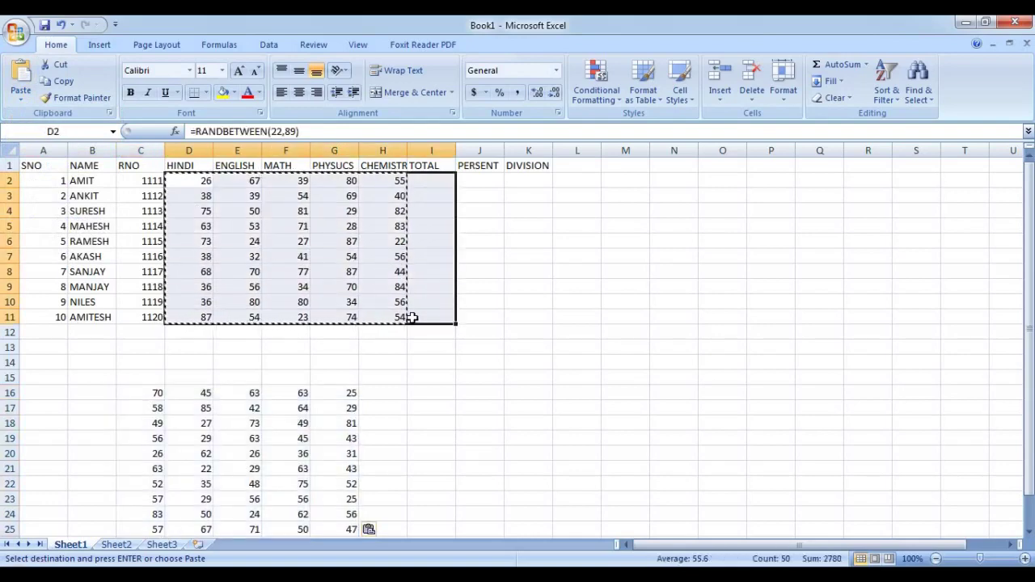
{"action": "key", "text": "Delete"}
{"action": "left_click_drag", "start_coordinate": [154, 395], "coordinate": [343, 477]}
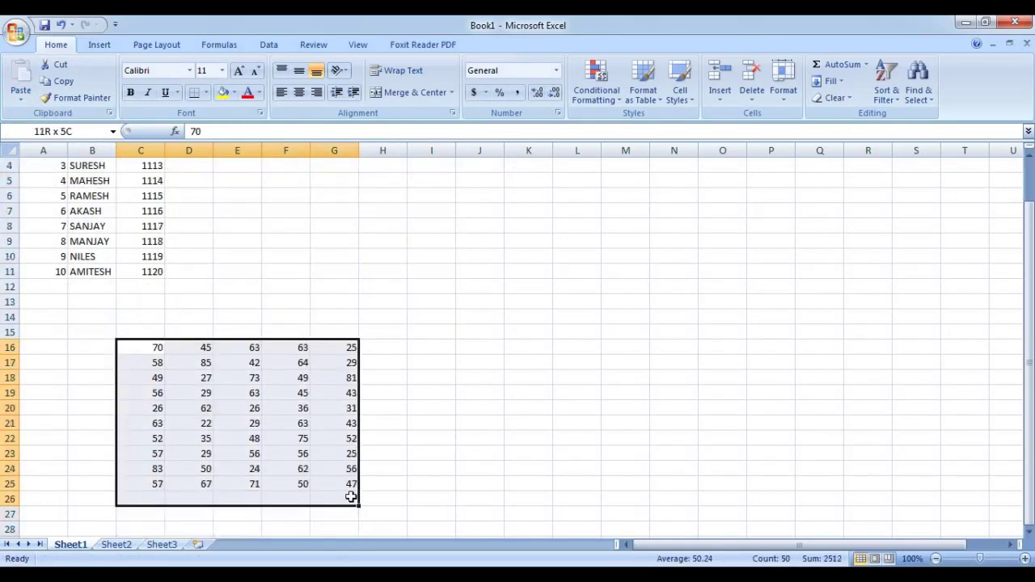
{"action": "key", "text": "ctrl+c"}
{"action": "scroll", "coordinate": [267, 303], "scroll_direction": "up", "scroll_amount": 1}
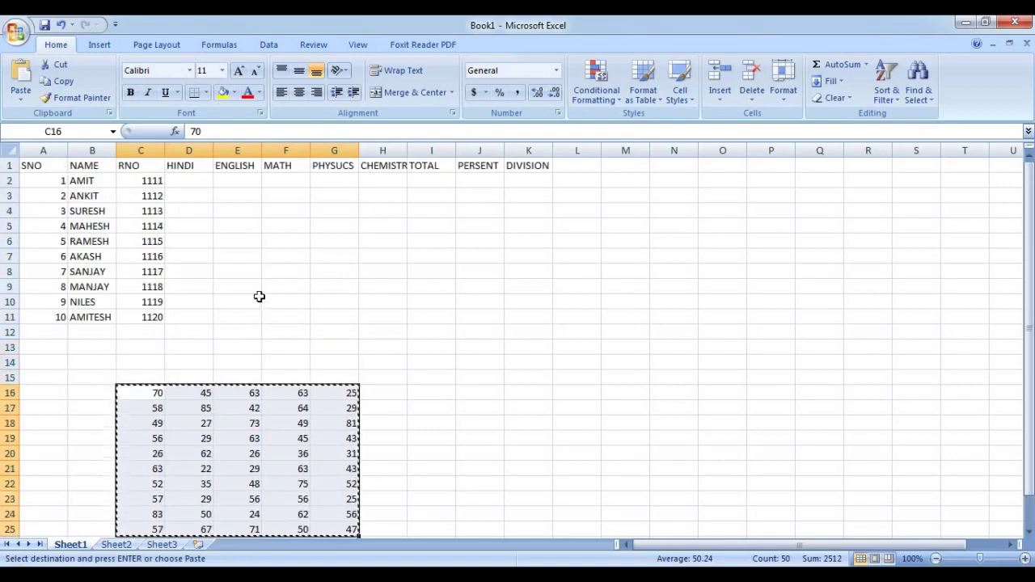
{"action": "left_click", "coordinate": [176, 181]}
{"action": "key", "text": "ctrl+v"}
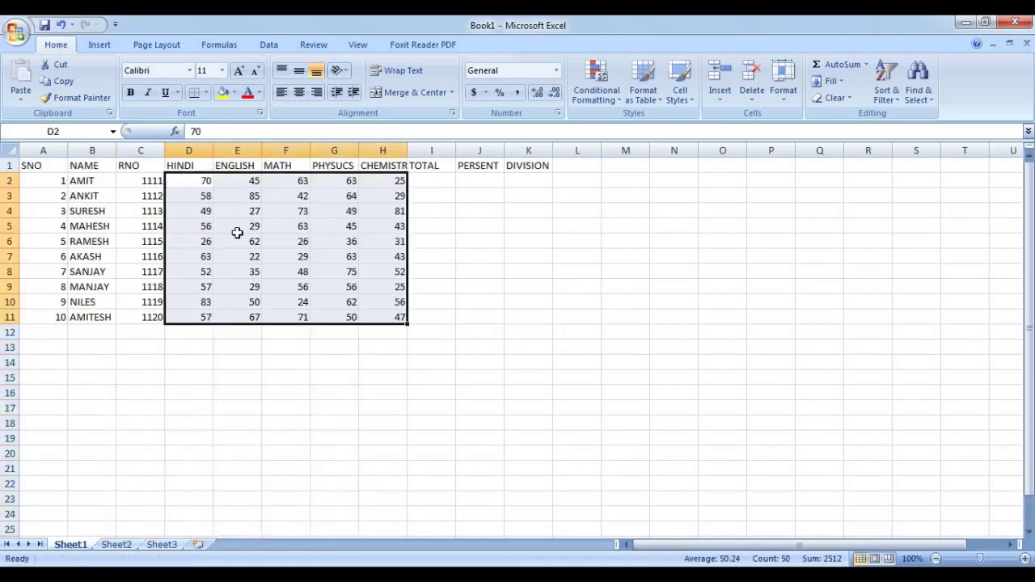
{"action": "left_click", "coordinate": [251, 286]}
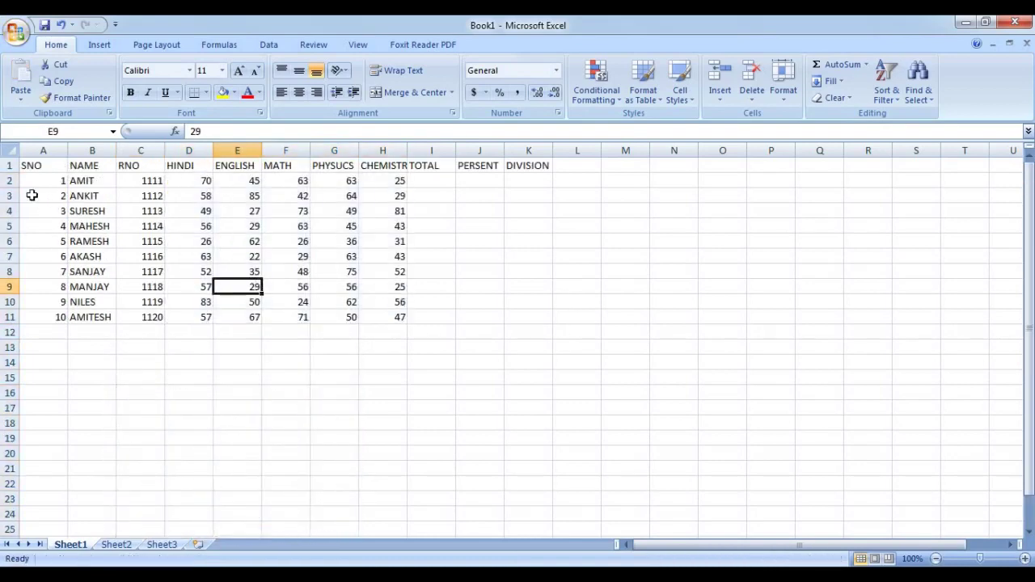
Step: Select the whole sheet and auto-fit all column widths to their contents
{"action": "left_click", "coordinate": [9, 152]}
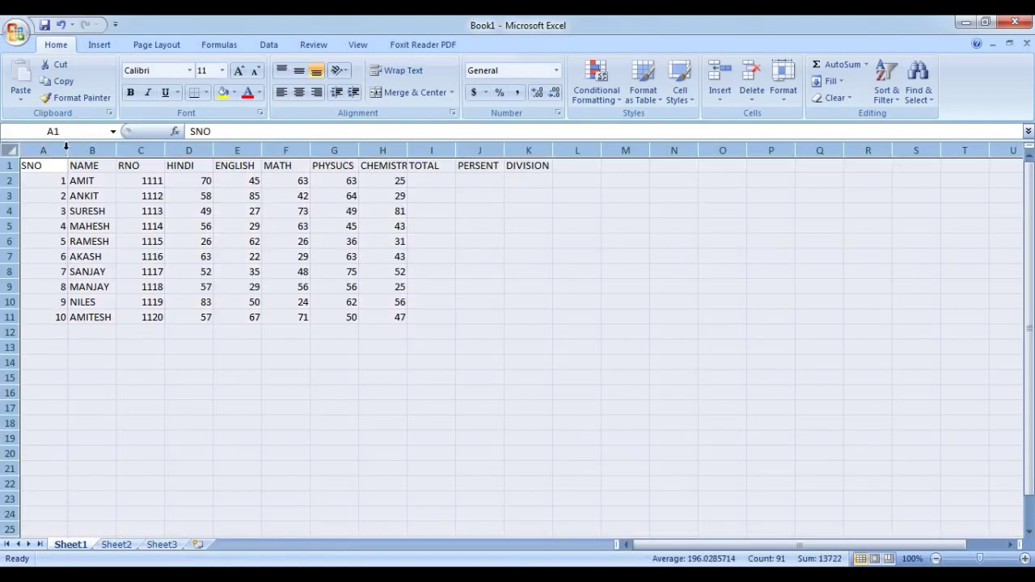
{"action": "double_click", "coordinate": [68, 150]}
{"action": "left_click", "coordinate": [159, 226]}
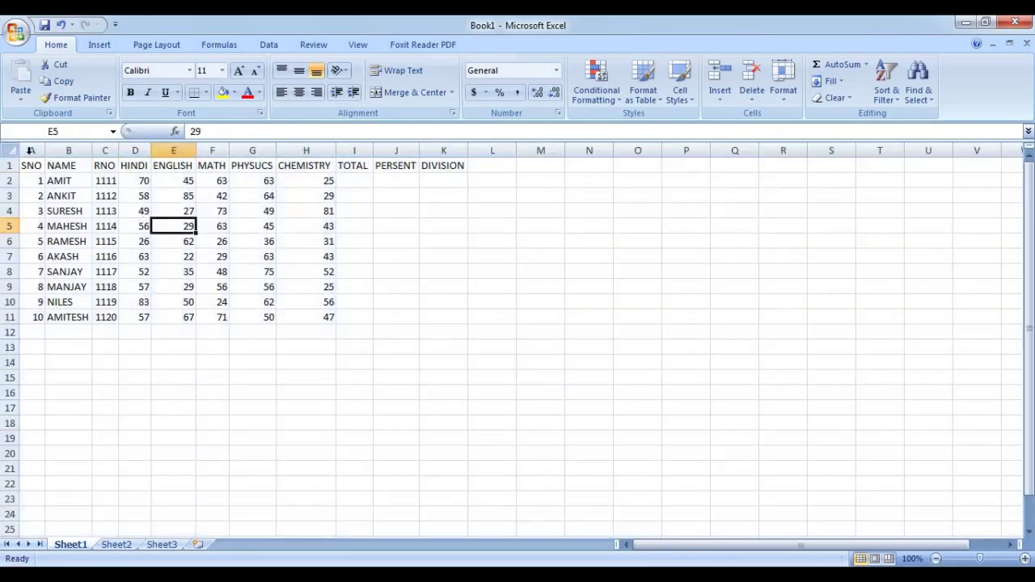
{"action": "left_click_drag", "start_coordinate": [45, 151], "coordinate": [408, 151]}
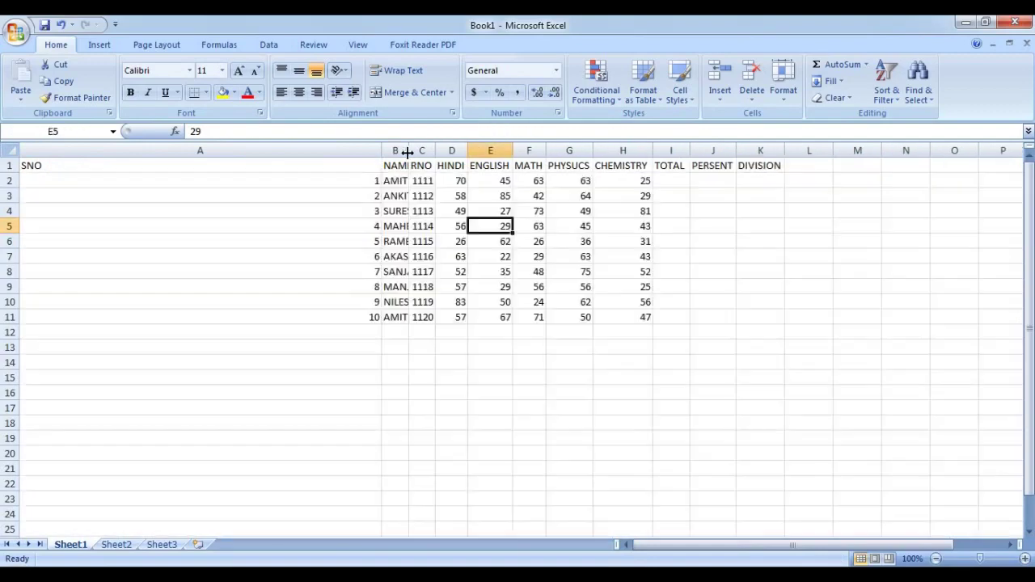
{"action": "left_click", "coordinate": [10, 152]}
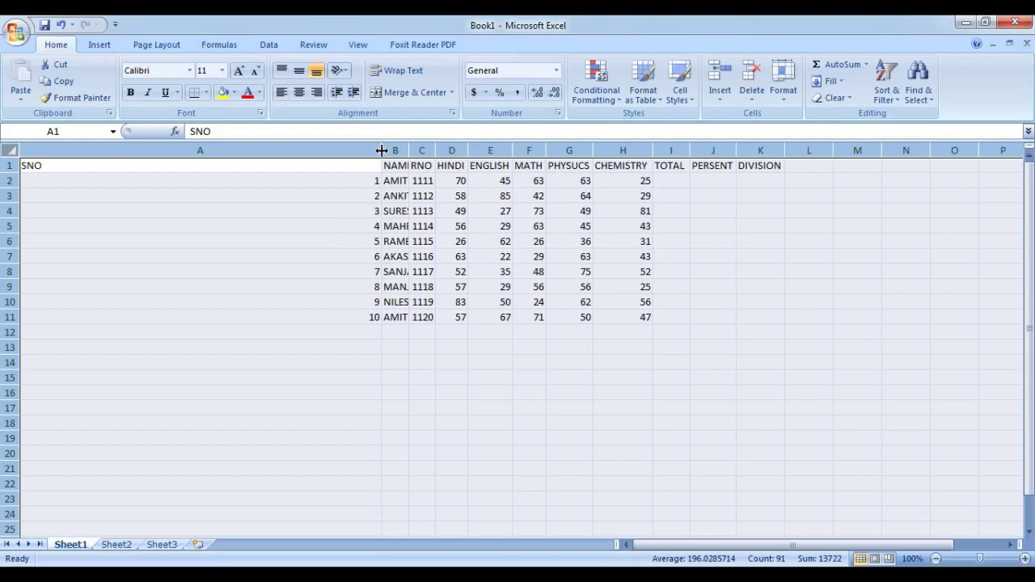
{"action": "double_click", "coordinate": [382, 150]}
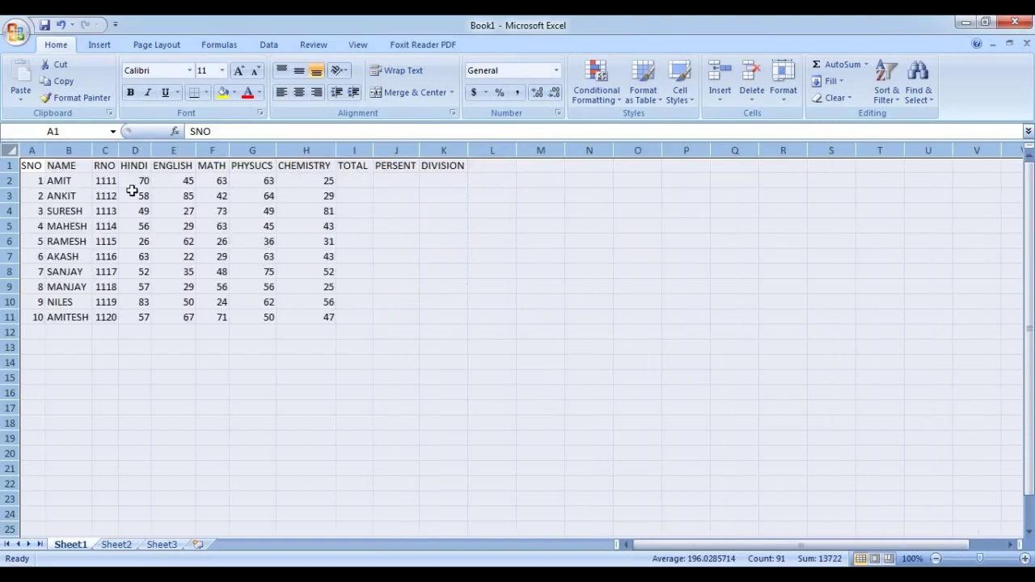
Step: Set A1:K12 to 14-point font, then re-fit all columns to the larger text
{"action": "left_click", "coordinate": [33, 164]}
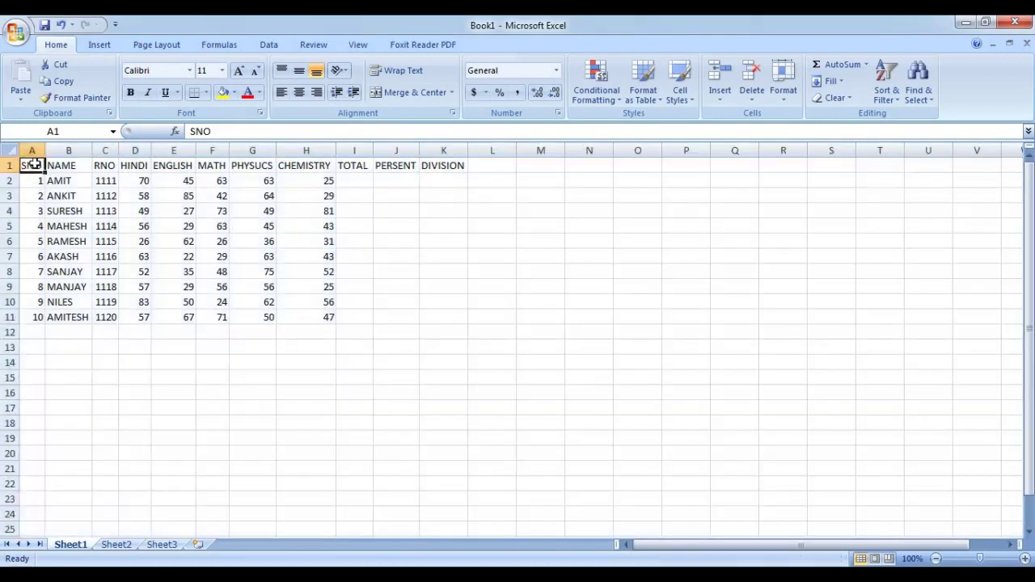
{"action": "left_click_drag", "start_coordinate": [32, 164], "coordinate": [458, 333]}
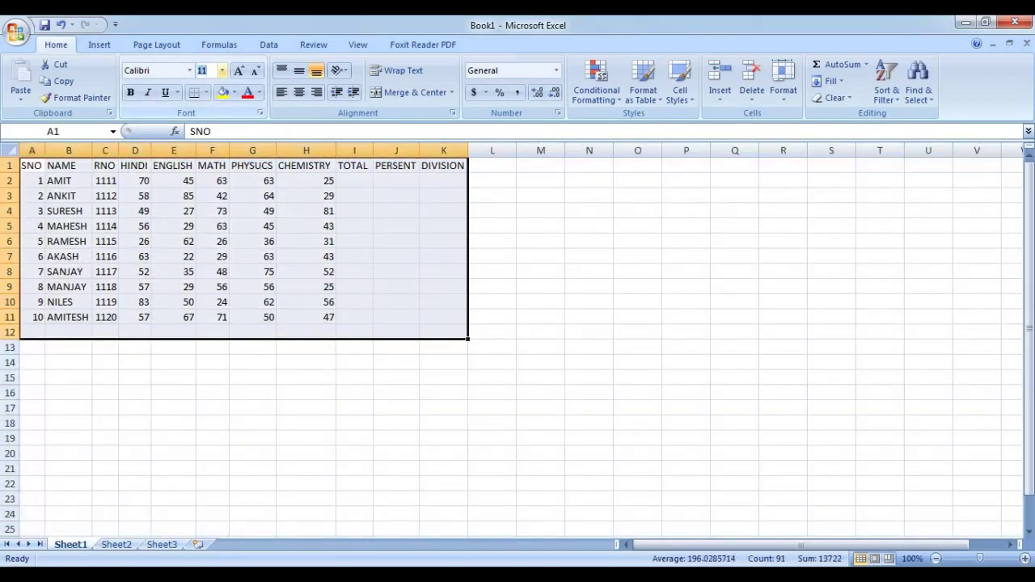
{"action": "type", "text": "14"}
{"action": "key", "text": "Return"}
{"action": "left_click", "coordinate": [218, 283]}
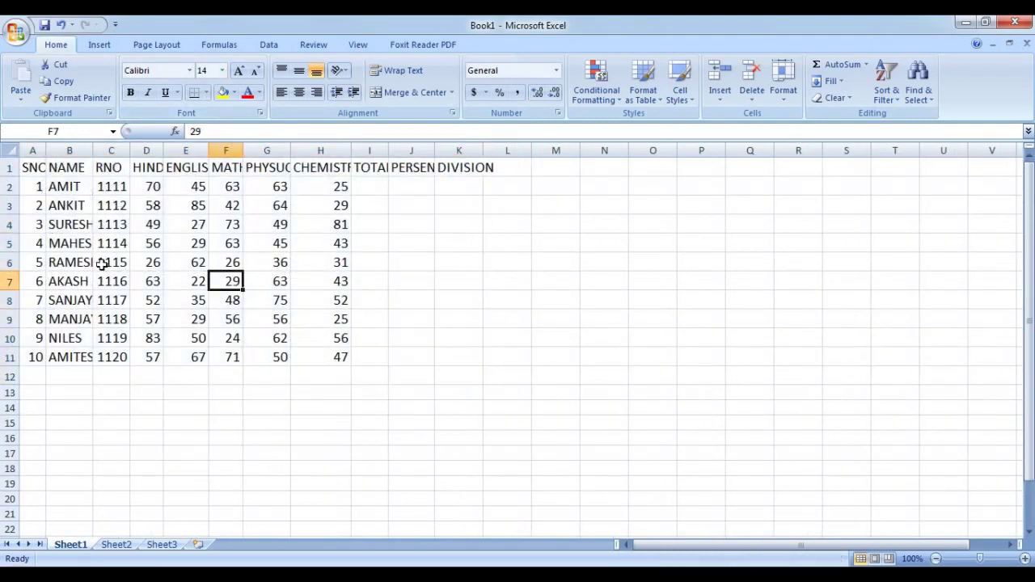
{"action": "left_click", "coordinate": [13, 152]}
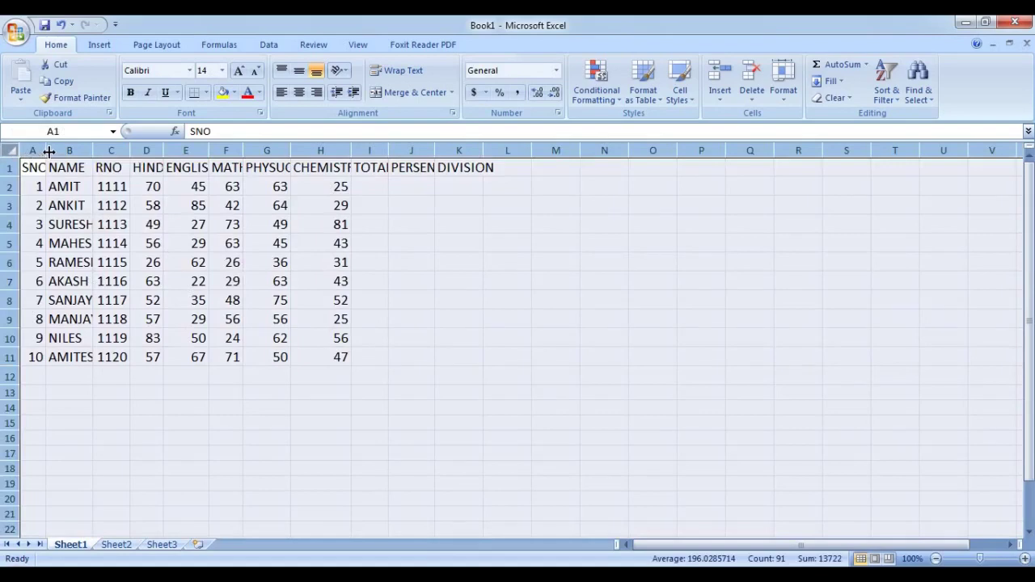
{"action": "double_click", "coordinate": [45, 151]}
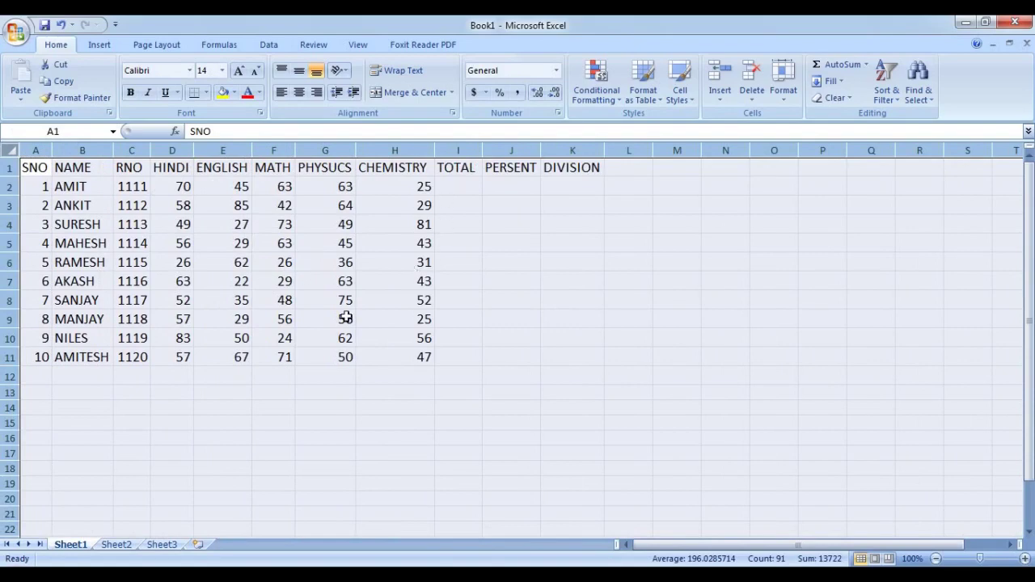
{"action": "left_click", "coordinate": [223, 405]}
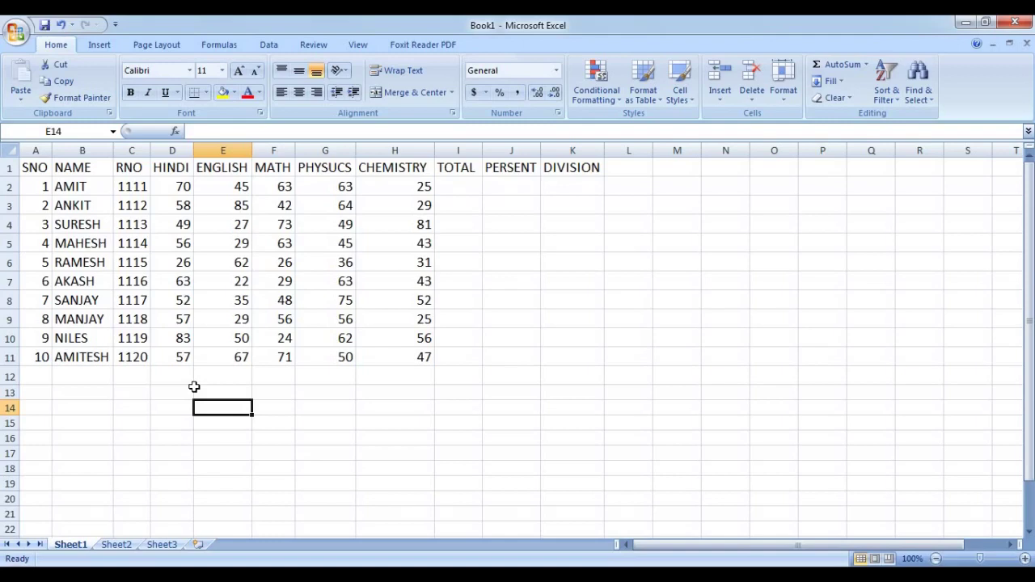
{"action": "left_click", "coordinate": [453, 185]}
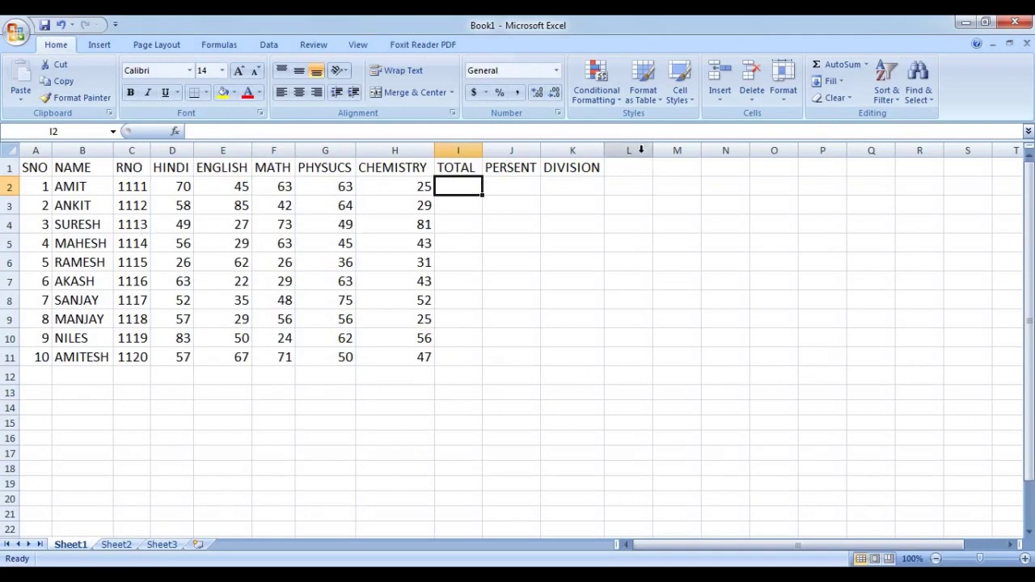
{"action": "left_click", "coordinate": [641, 149]}
{"action": "left_click", "coordinate": [682, 150]}
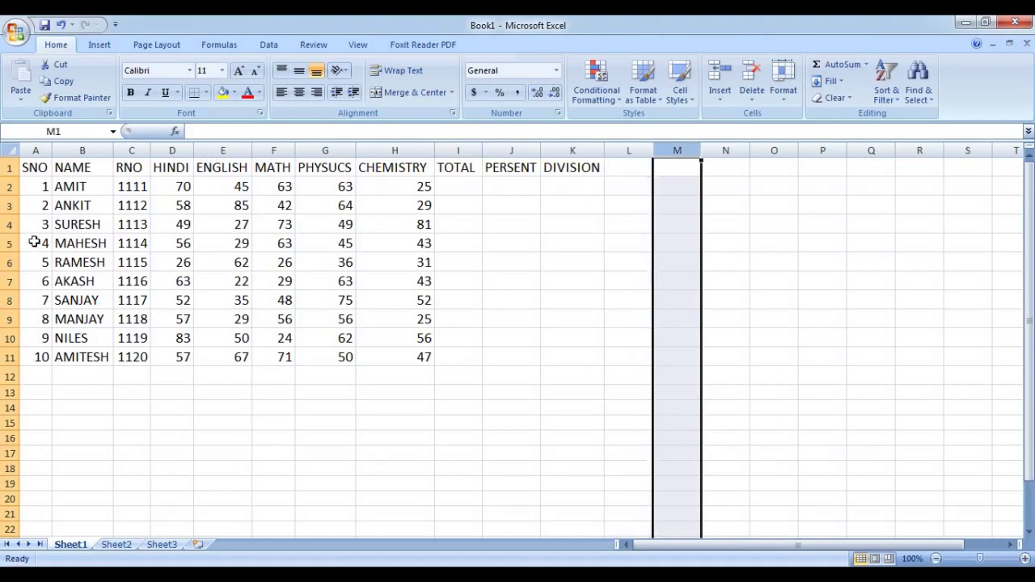
{"action": "left_click", "coordinate": [8, 167]}
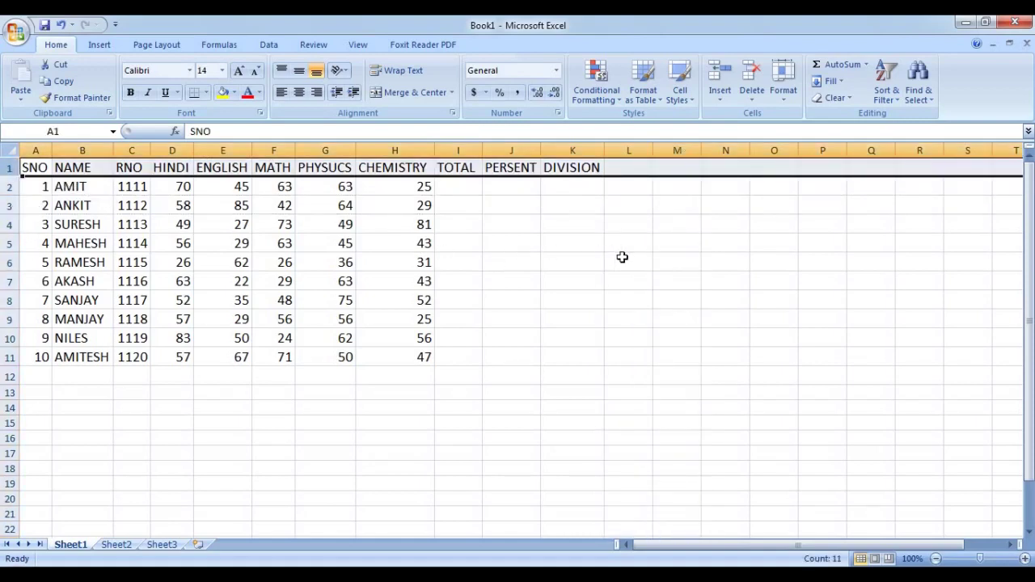
{"action": "left_click", "coordinate": [622, 259]}
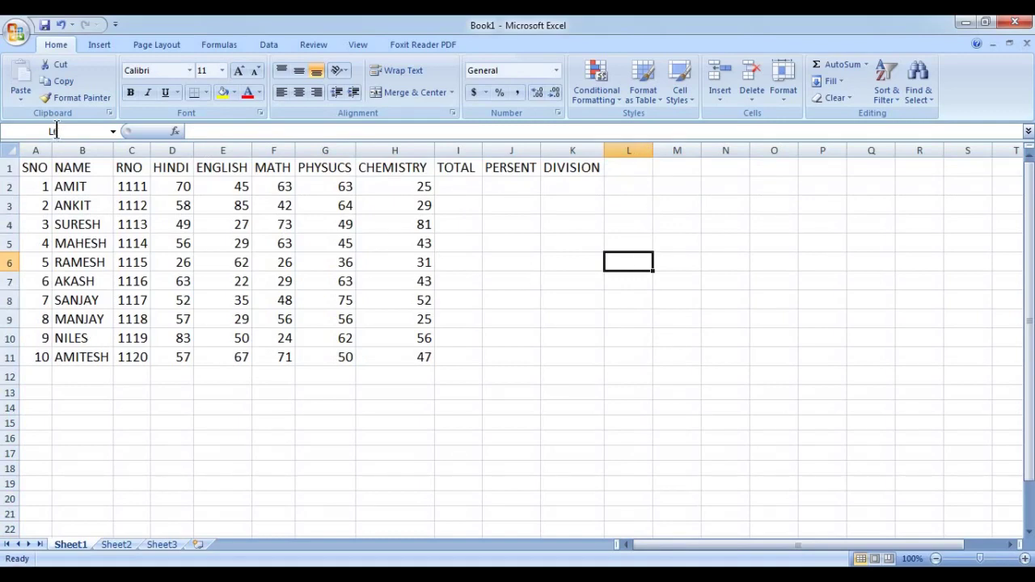
{"action": "left_click", "coordinate": [474, 187]}
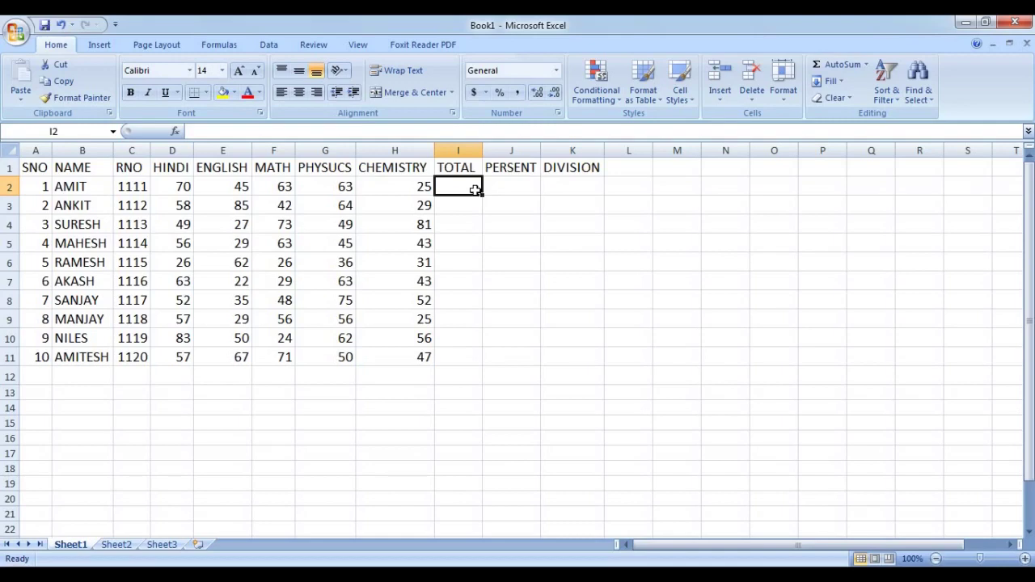
{"action": "left_click", "coordinate": [490, 224]}
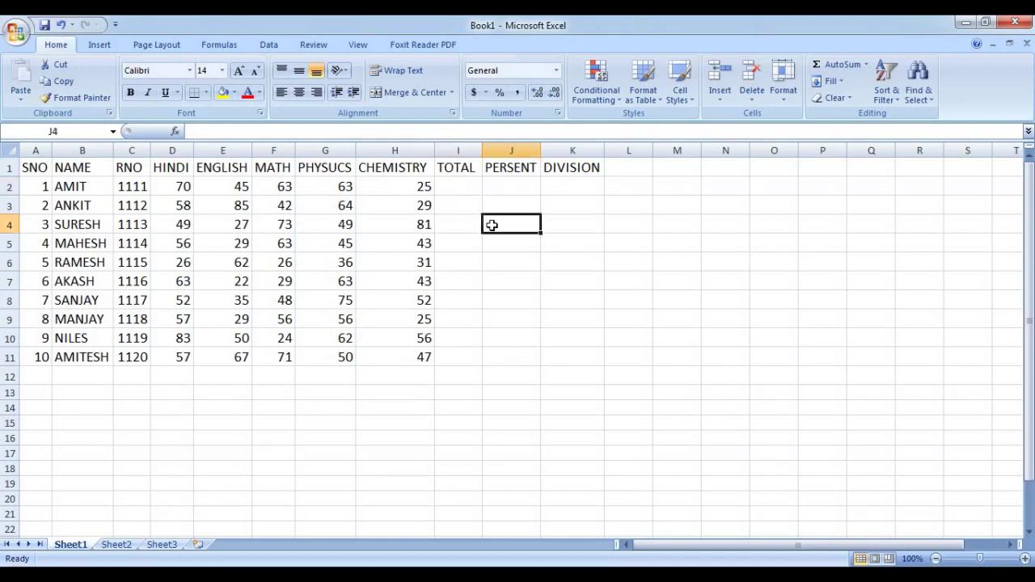
{"action": "left_click", "coordinate": [466, 184]}
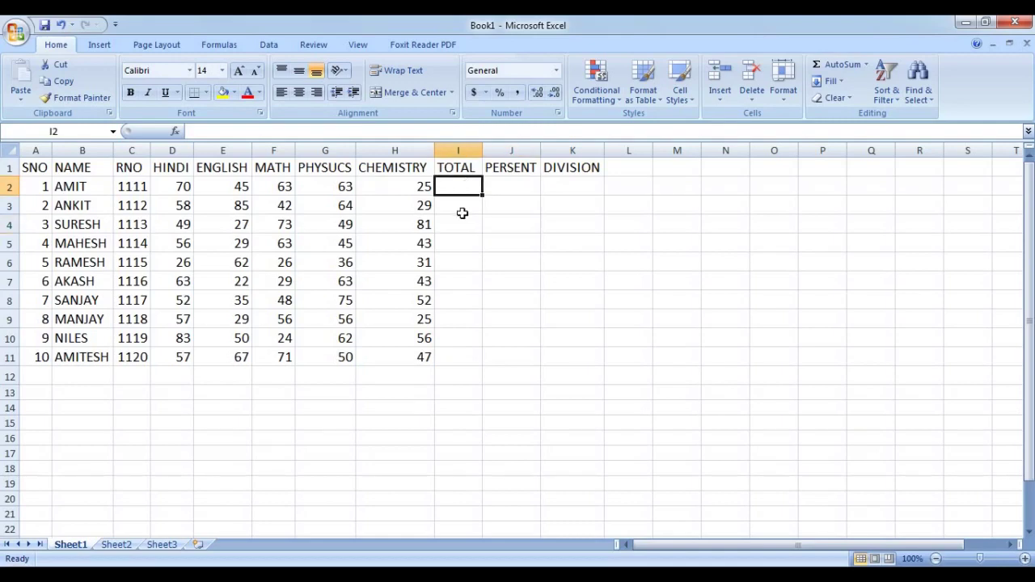
Step: Start AMIT's total formula in I2 from D2, picking the E2 through H2 marks
{"action": "left_click", "coordinate": [462, 212]}
{"action": "left_click", "coordinate": [457, 189]}
{"action": "type", "text": "="}
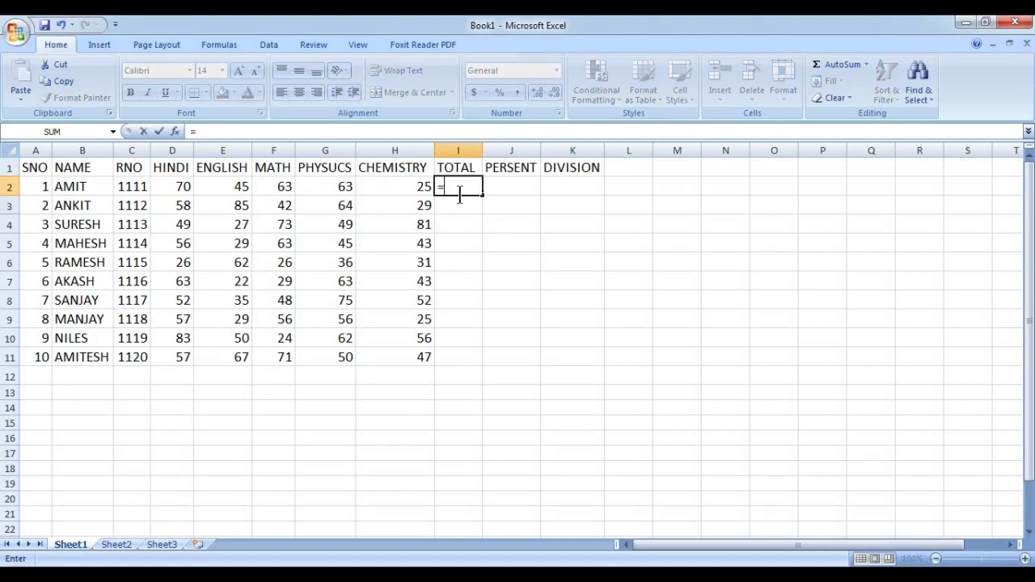
{"action": "key", "text": "Escape"}
{"action": "left_click", "coordinate": [460, 225]}
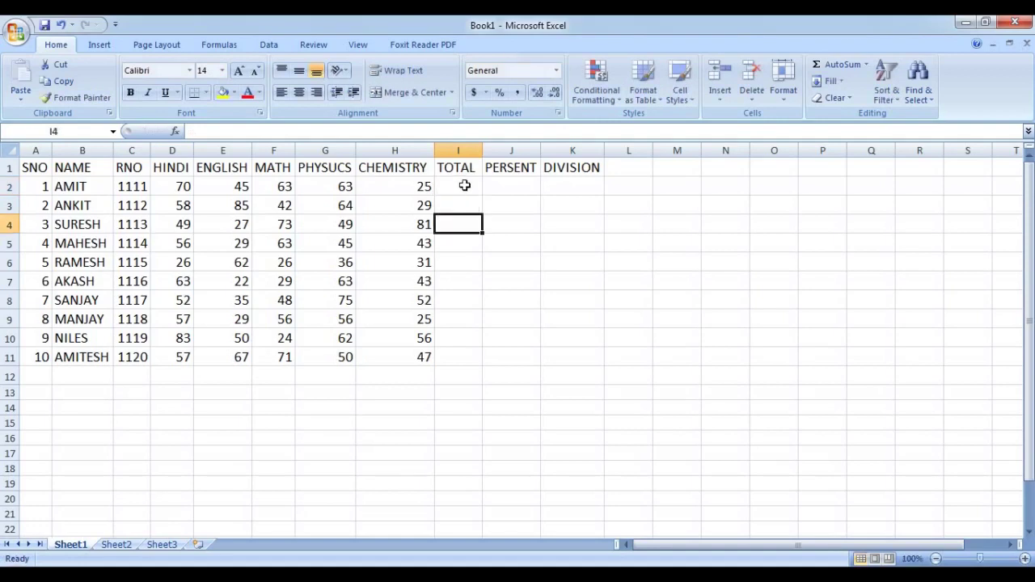
{"action": "left_click", "coordinate": [458, 184]}
{"action": "type", "text": "="}
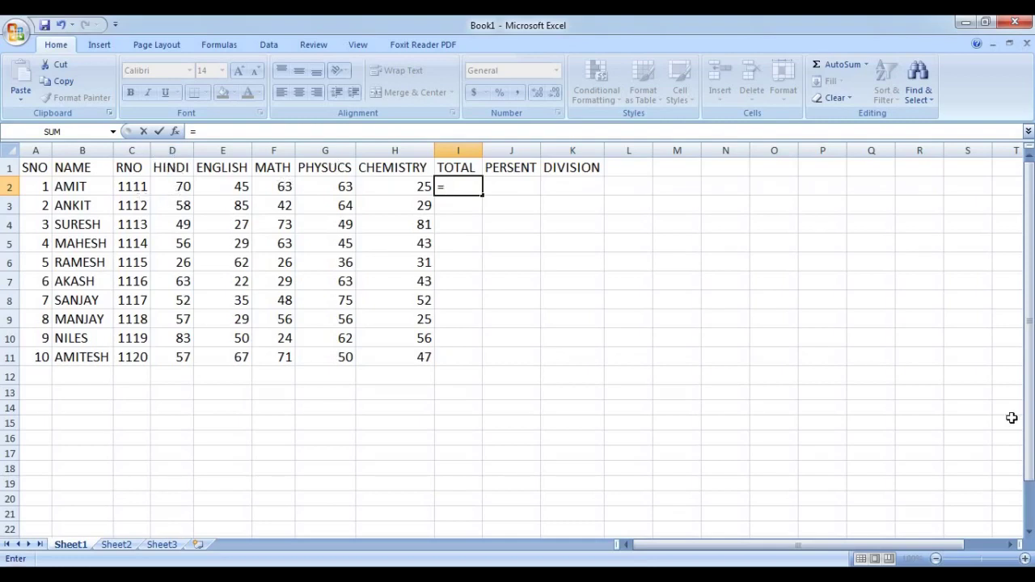
{"action": "type", "text": "S"}
{"action": "key", "text": "BackSpace"}
{"action": "type", "text": "D2"}
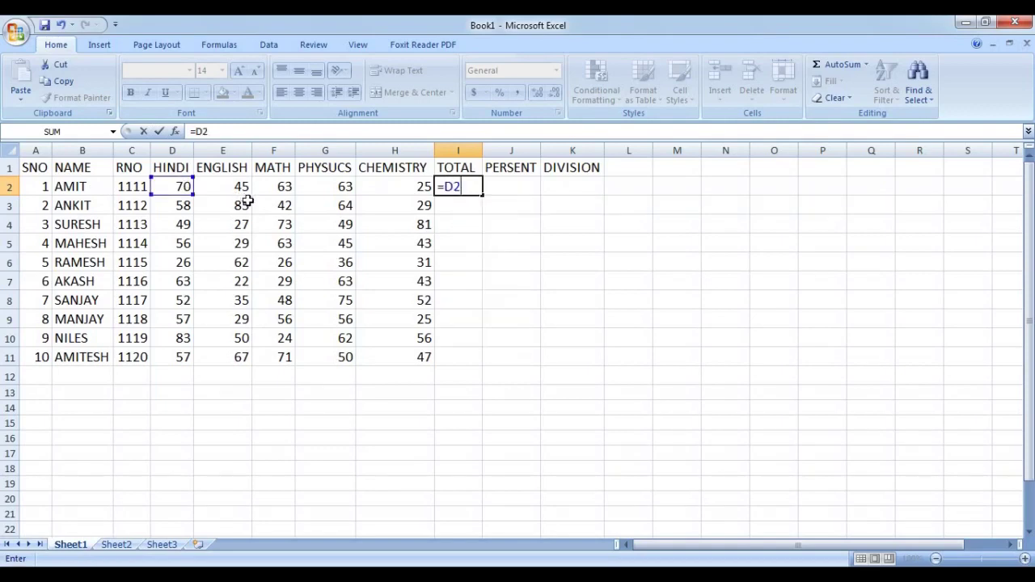
{"action": "type", "text": "+"}
{"action": "left_click", "coordinate": [232, 189]}
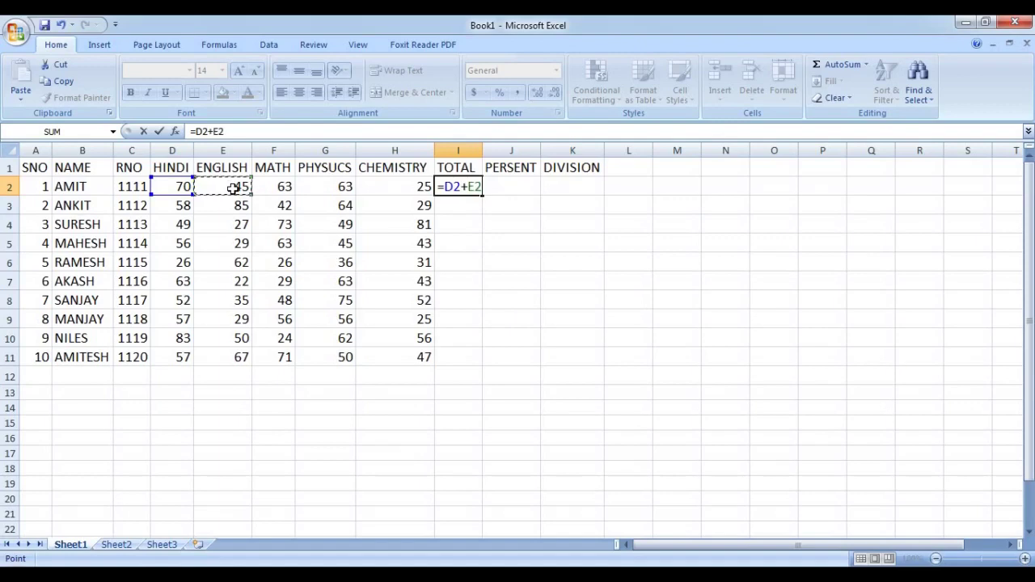
{"action": "type", "text": "="}
{"action": "left_click", "coordinate": [271, 188]}
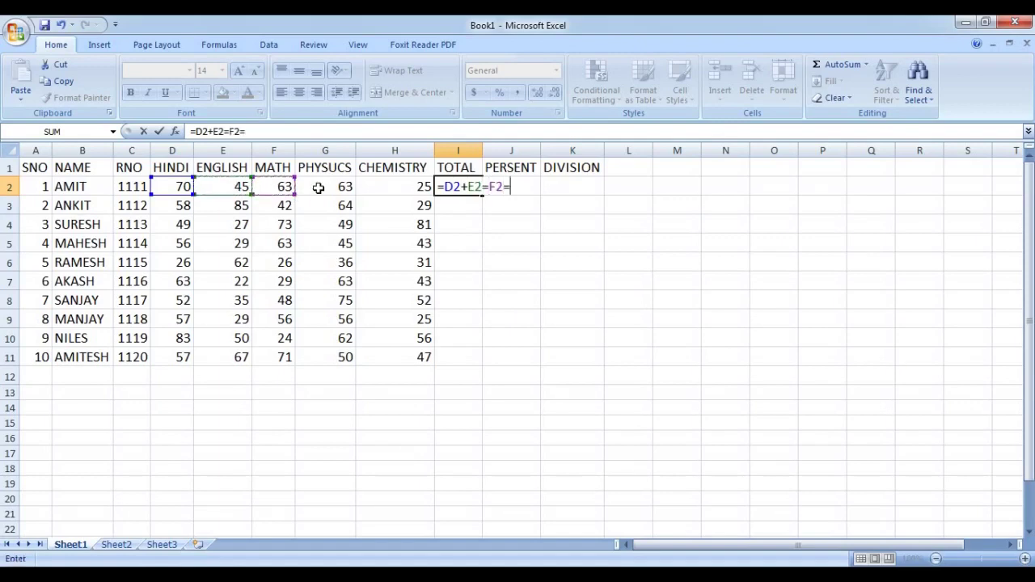
{"action": "type", "text": "="}
{"action": "left_click", "coordinate": [323, 187]}
{"action": "type", "text": "="}
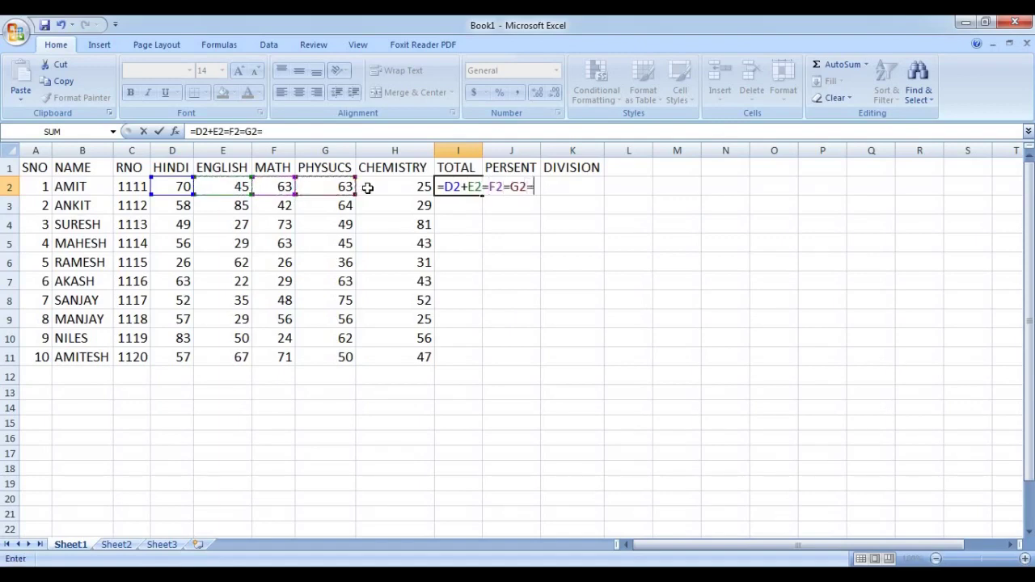
{"action": "left_click", "coordinate": [367, 187]}
Step: Fix the formula to sum D2 through H2, enter it for 266, then delete it
{"action": "key", "text": "BackSpace"}
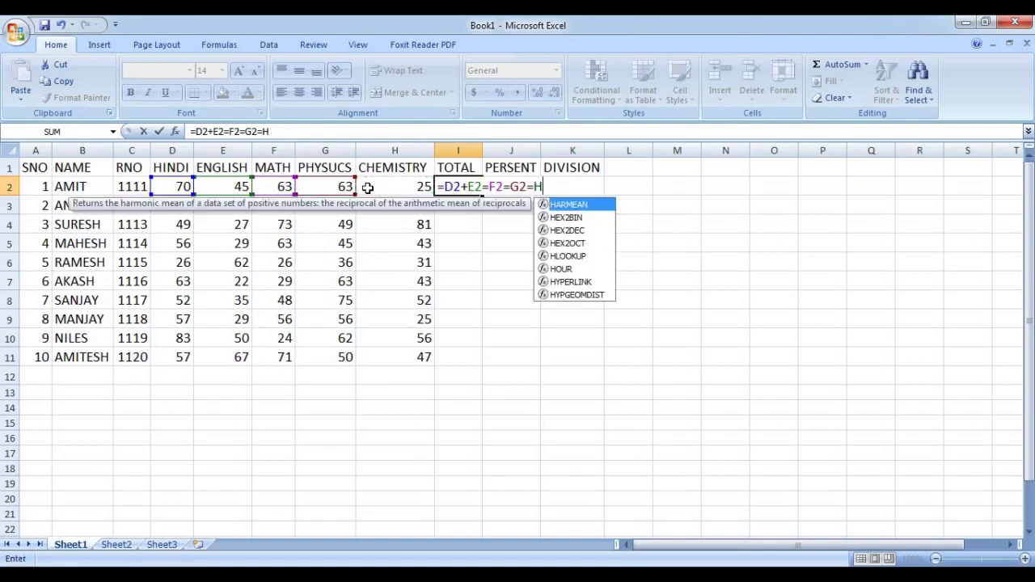
{"action": "key", "text": "BackSpace"}
{"action": "key", "text": "BackSpace"}
{"action": "key", "text": "BackSpace"}
{"action": "key", "text": "BackSpace"}
{"action": "key", "text": "BackSpace"}
{"action": "key", "text": "BackSpace"}
{"action": "key", "text": "BackSpace"}
{"action": "key", "text": "BackSpace"}
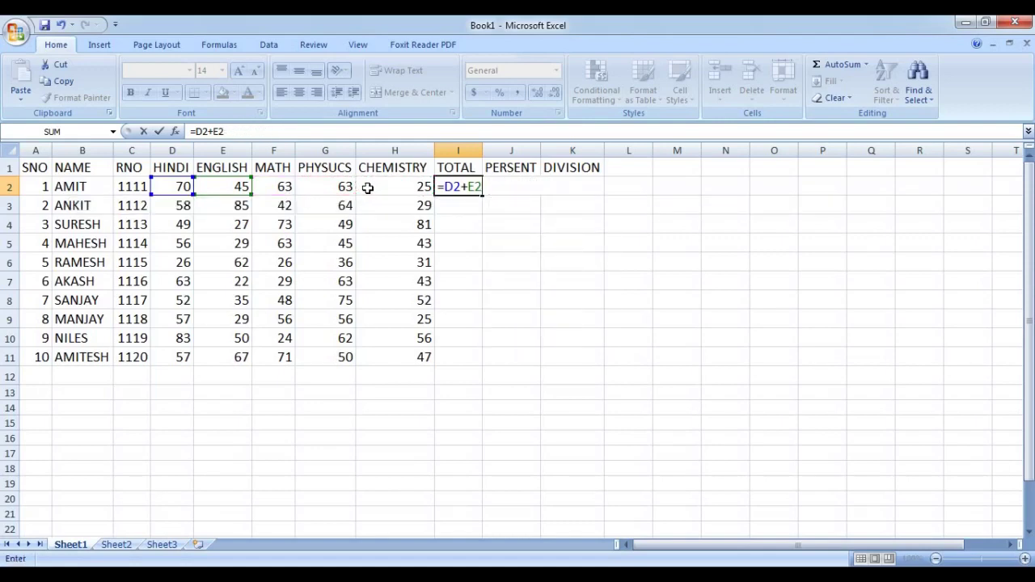
{"action": "type", "text": "="}
{"action": "key", "text": "BackSpace"}
{"action": "type", "text": "+"}
{"action": "left_click", "coordinate": [283, 184]}
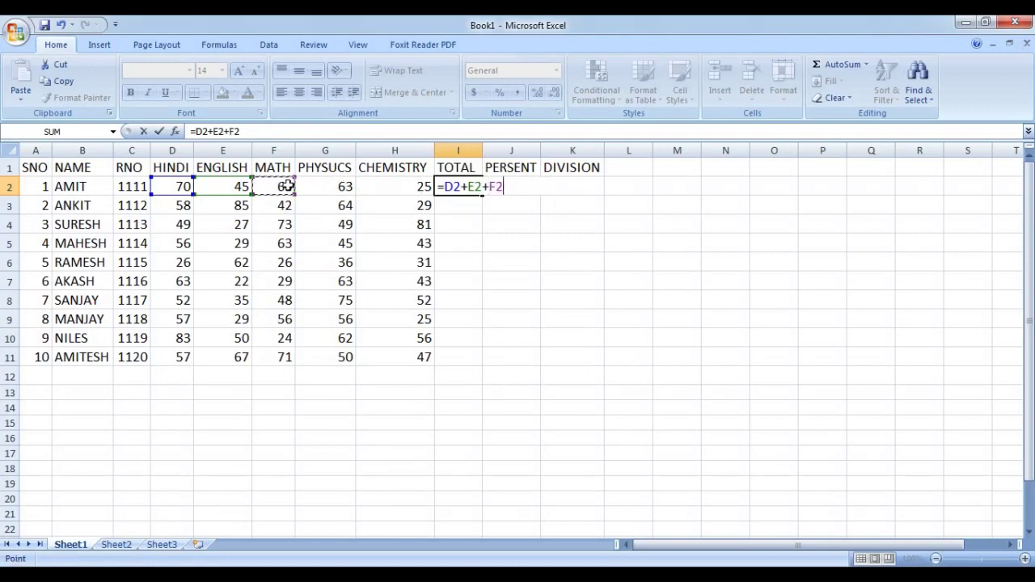
{"action": "type", "text": "+"}
{"action": "left_click", "coordinate": [323, 187]}
{"action": "type", "text": "+"}
{"action": "left_click", "coordinate": [378, 188]}
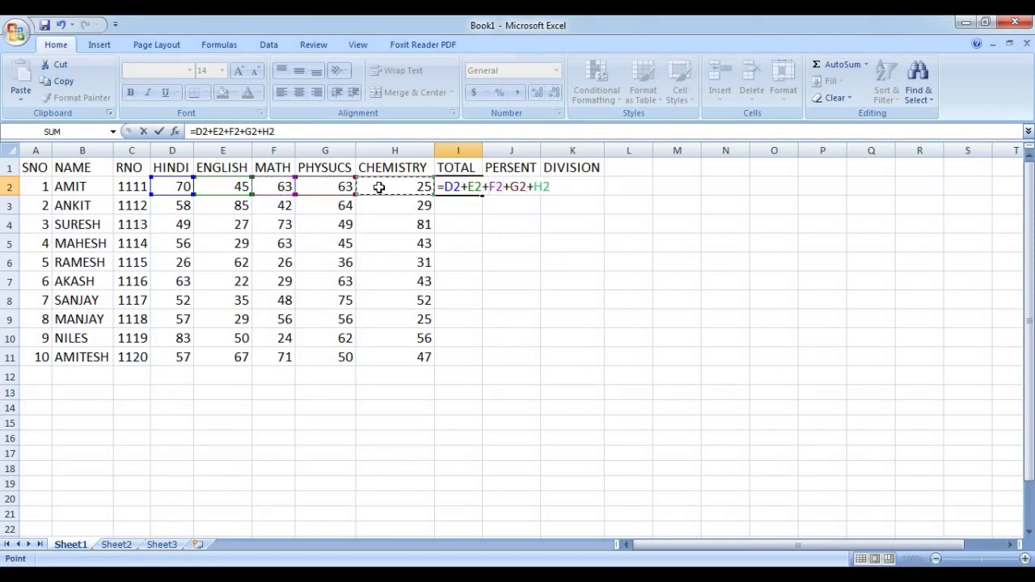
{"action": "key", "text": "Return"}
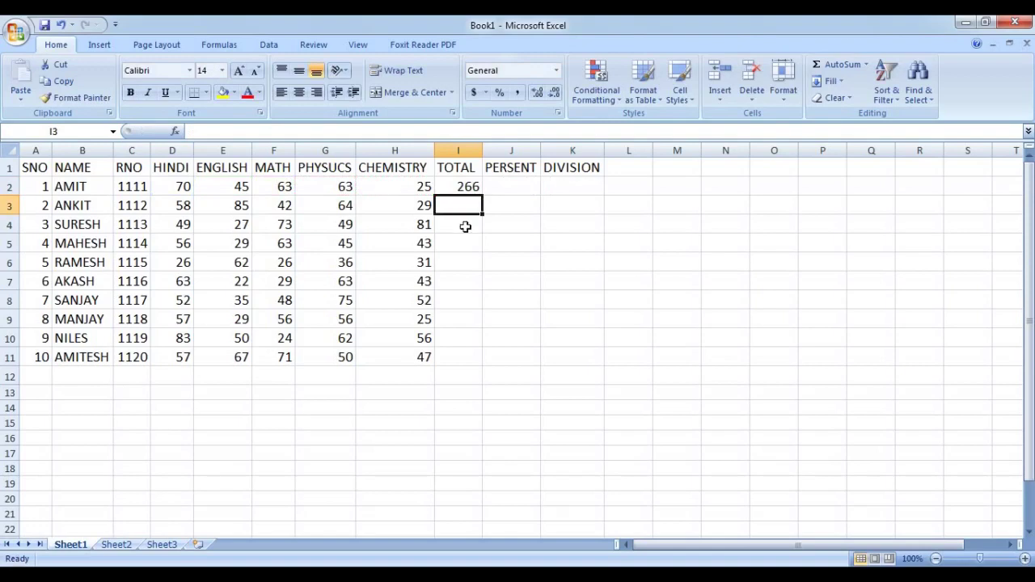
{"action": "left_click", "coordinate": [467, 189]}
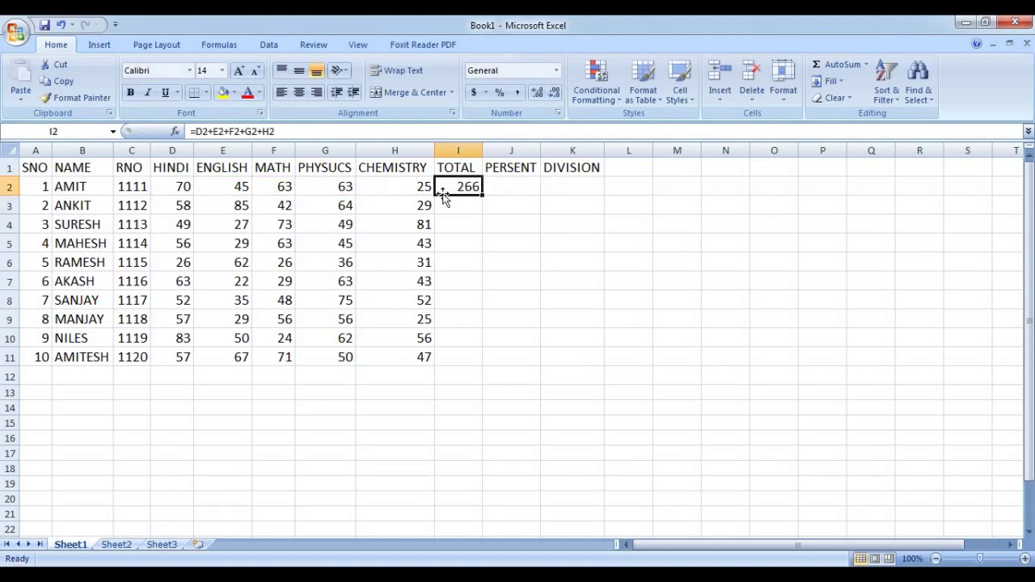
{"action": "key", "text": "Delete"}
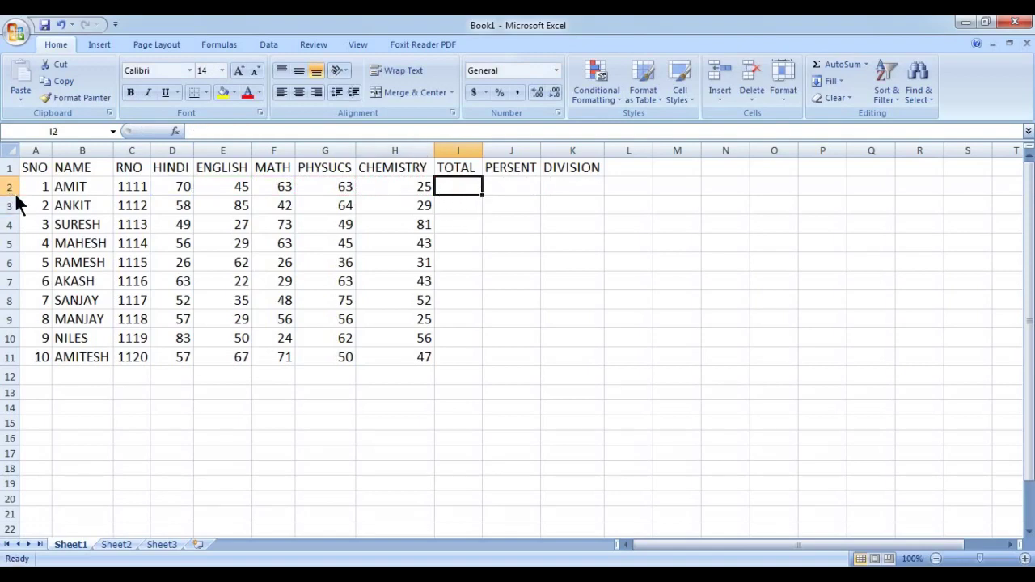
{"action": "right_click", "coordinate": [11, 189]}
{"action": "left_click", "coordinate": [52, 274]}
{"action": "right_click", "coordinate": [12, 190]}
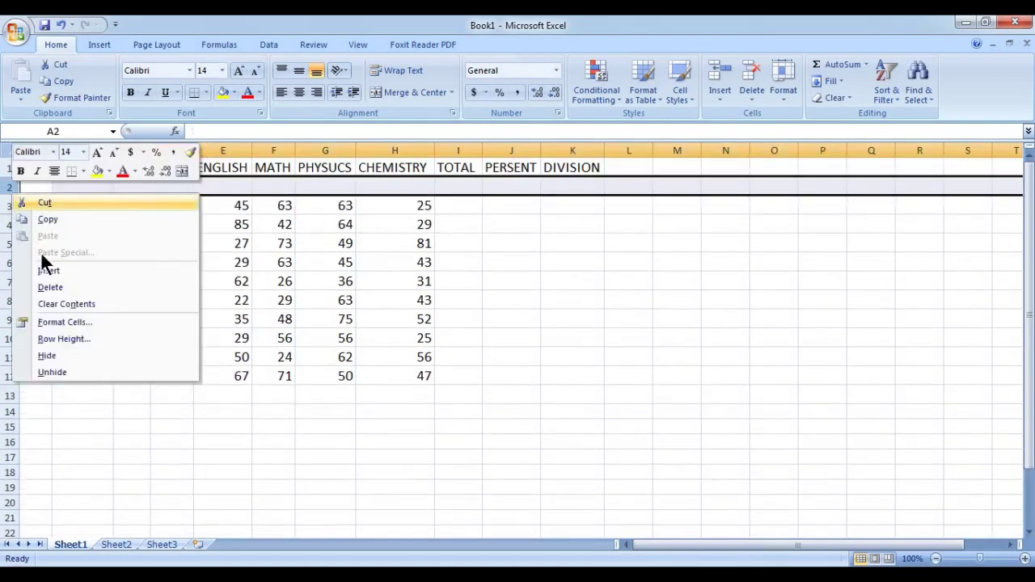
{"action": "left_click", "coordinate": [51, 273]}
{"action": "left_click", "coordinate": [465, 206]}
{"action": "left_click", "coordinate": [467, 261]}
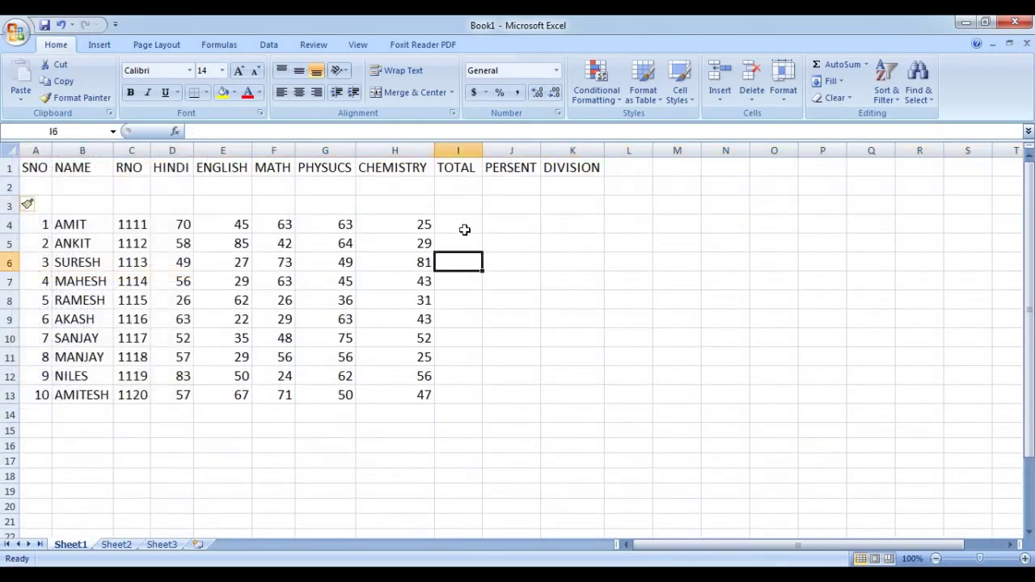
{"action": "left_click", "coordinate": [464, 225]}
{"action": "type", "text": "="}
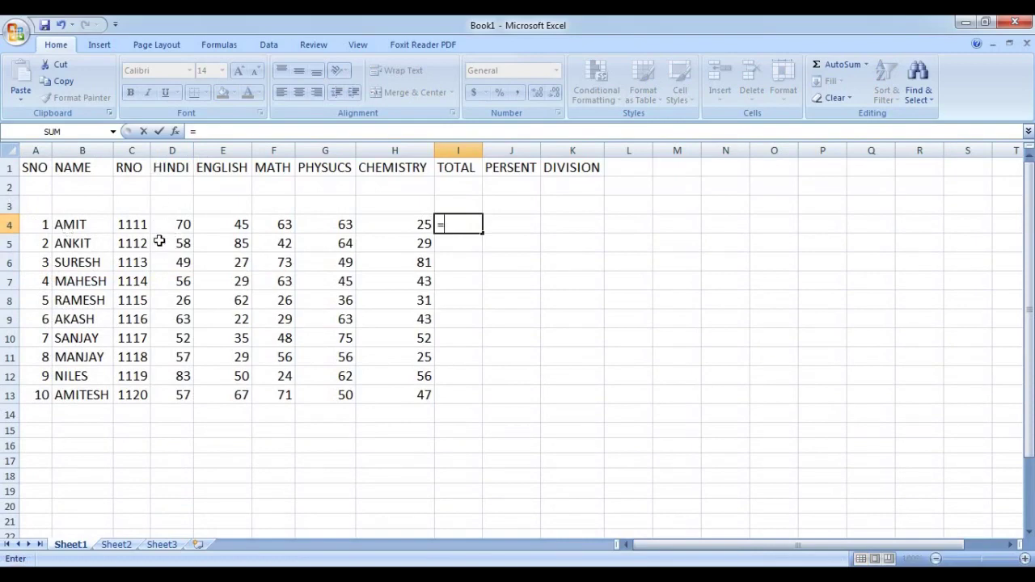
{"action": "type", "text": "D4"}
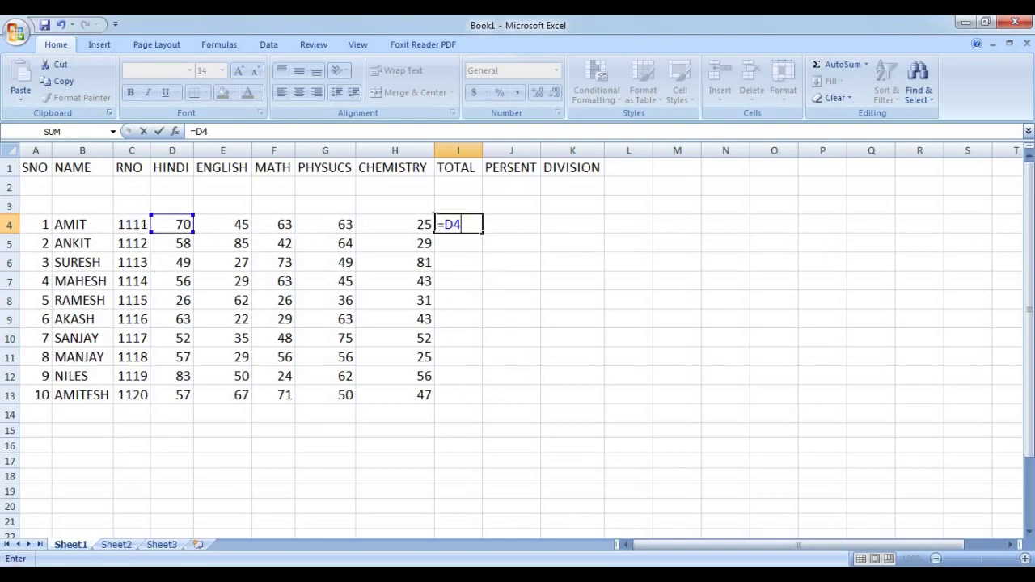
{"action": "key", "text": "BackSpace"}
{"action": "key", "text": "BackSpace"}
{"action": "key", "text": "BackSpace"}
{"action": "key", "text": "Return"}
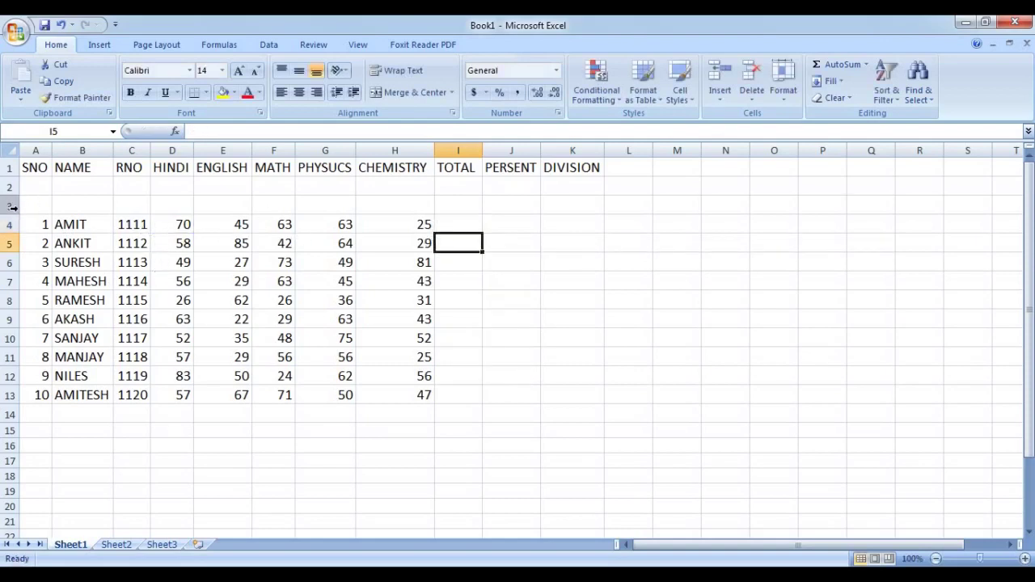
{"action": "left_click_drag", "start_coordinate": [10, 206], "coordinate": [9, 186]}
{"action": "right_click", "coordinate": [11, 186]}
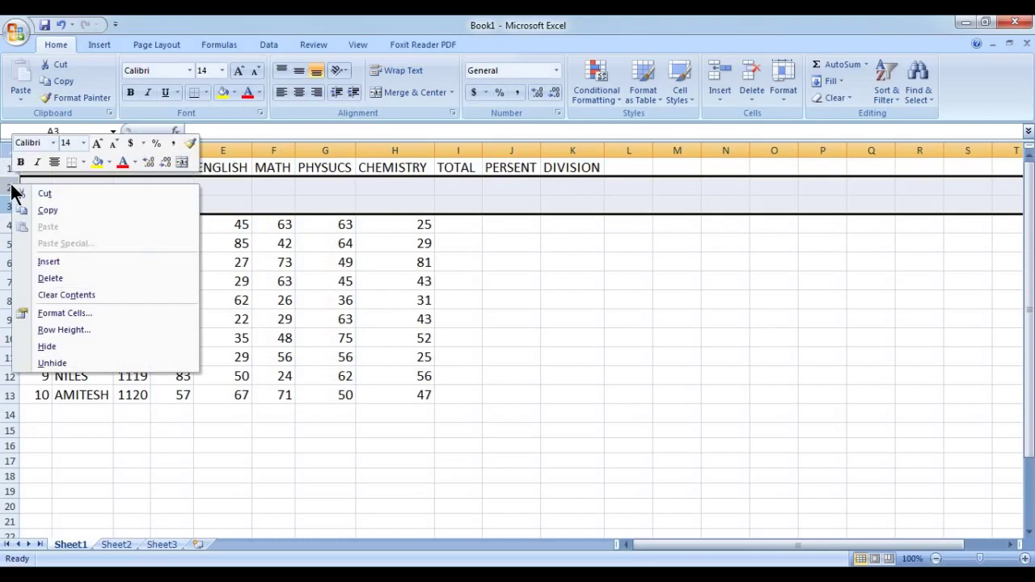
{"action": "left_click", "coordinate": [46, 278]}
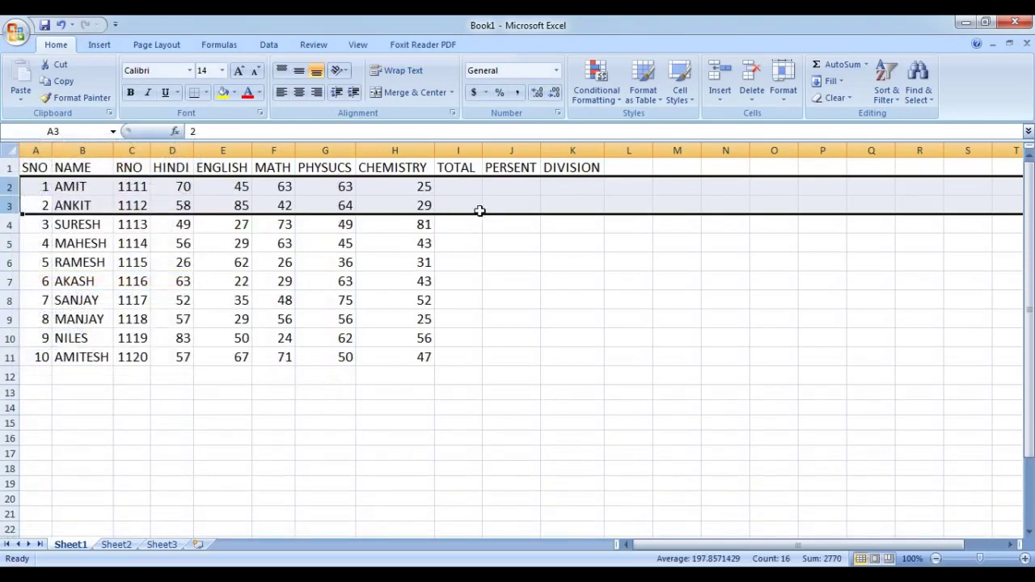
{"action": "left_click", "coordinate": [462, 191]}
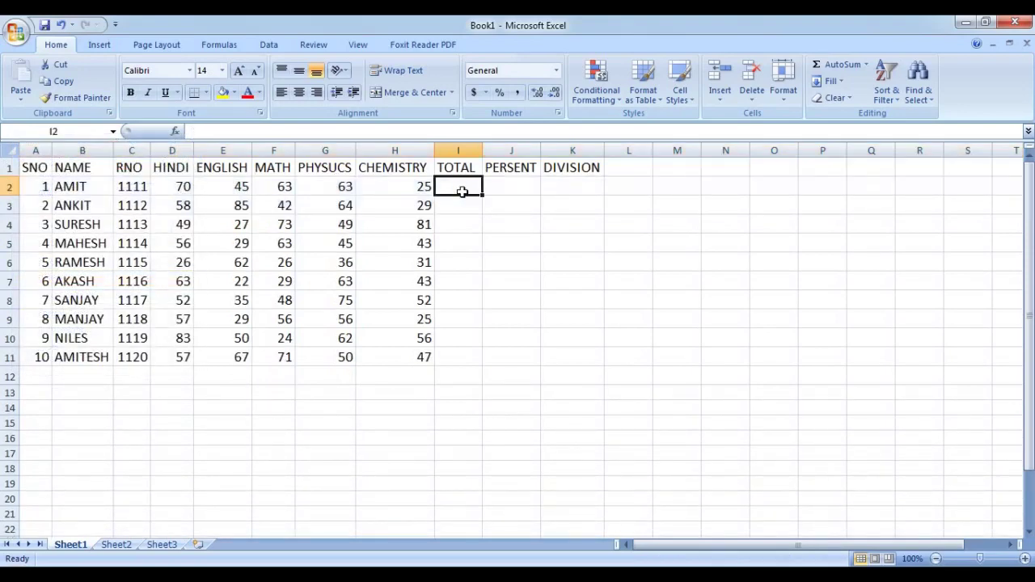
Step: Enter =D2+E2+F2+G2+H2 in I2 so AMIT's total reads 266
{"action": "type", "text": "=D2"}
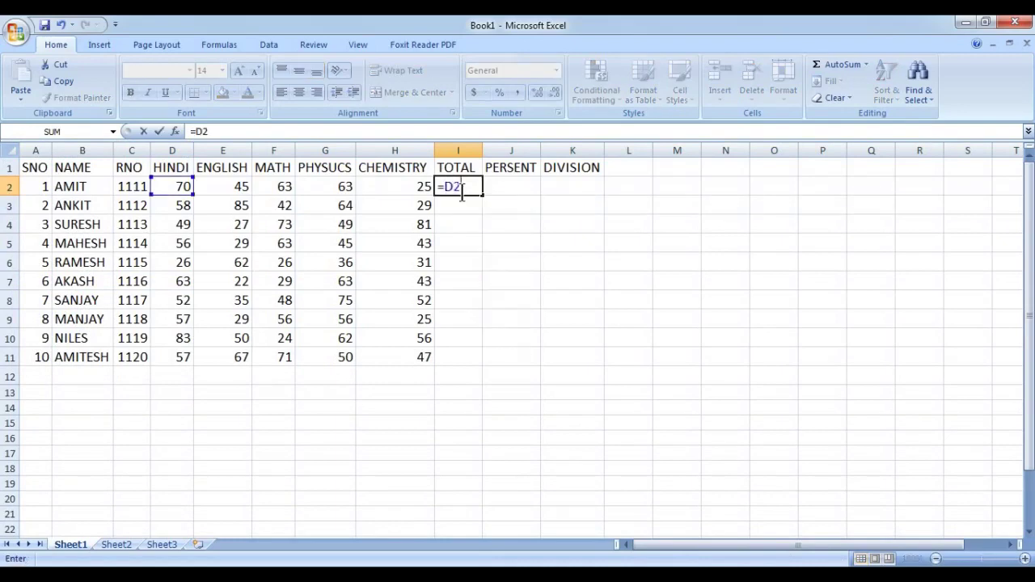
{"action": "type", "text": "+E2"}
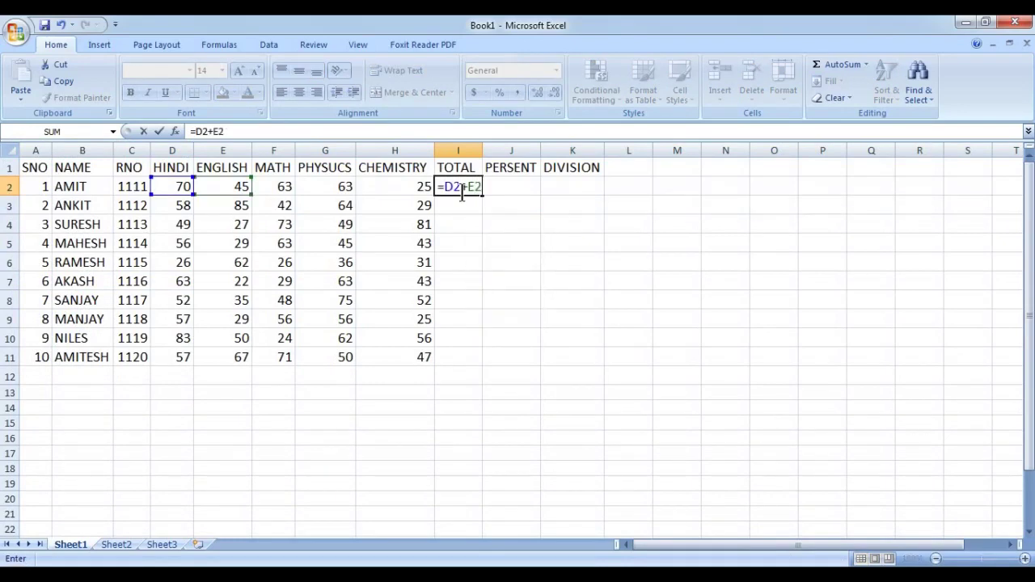
{"action": "type", "text": "+"}
{"action": "type", "text": "F2"}
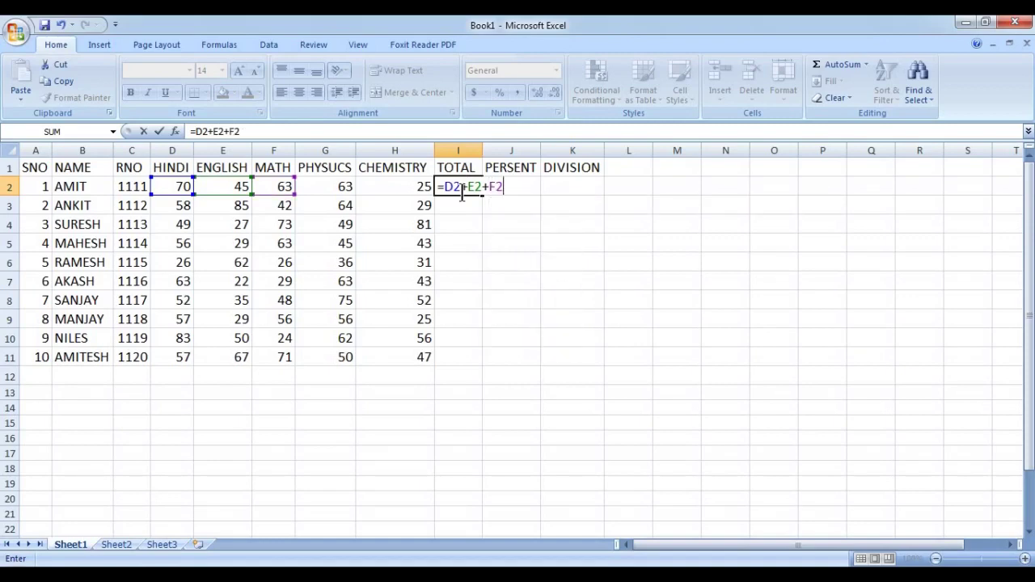
{"action": "type", "text": "+G"}
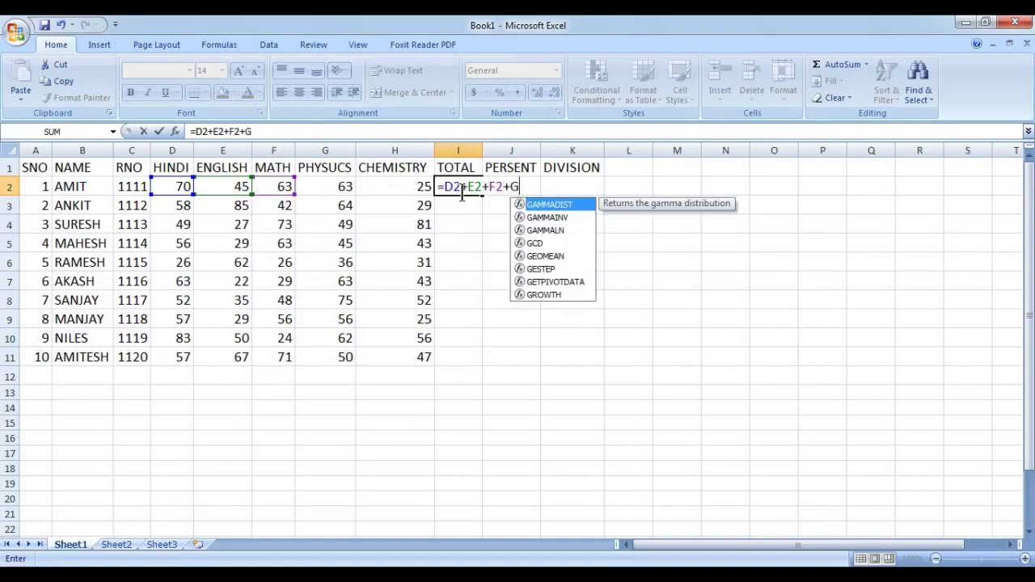
{"action": "type", "text": "2+H"}
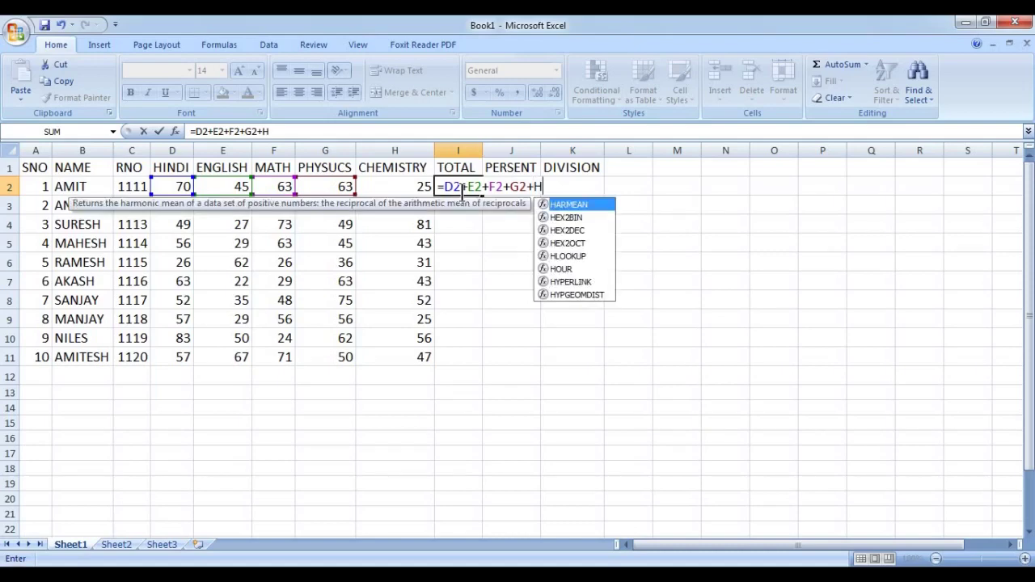
{"action": "type", "text": "2"}
{"action": "key", "text": "Return"}
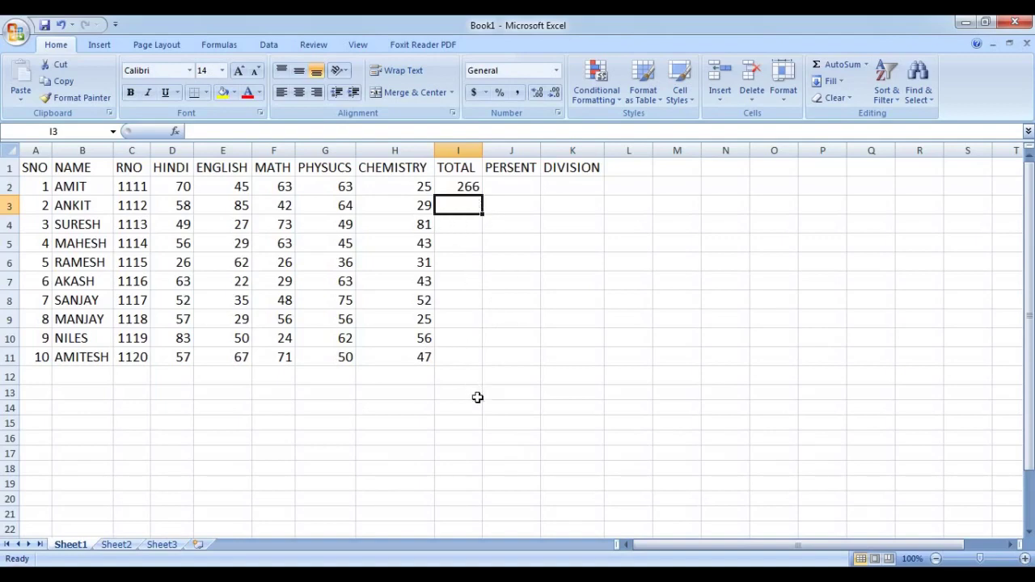
Step: Fill AMIT's total formula from I2 down to I11, ending with AMITESH's 292
{"action": "left_click", "coordinate": [467, 186]}
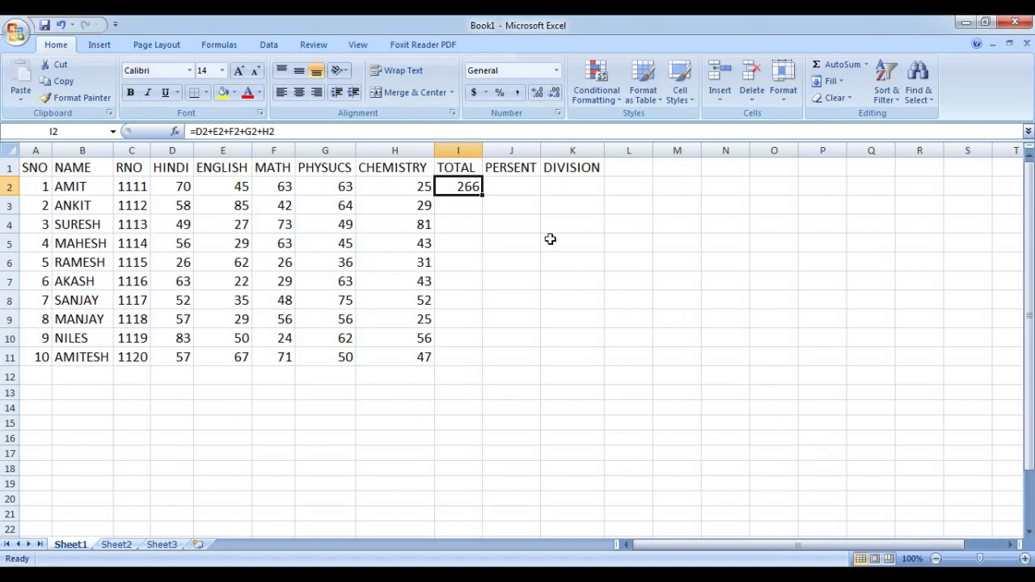
{"action": "scroll", "coordinate": [550, 238], "scroll_direction": "up", "scroll_amount": 1, "text": "ctrl"}
{"action": "scroll", "coordinate": [550, 239], "scroll_direction": "down", "scroll_amount": 1}
{"action": "scroll", "coordinate": [550, 238], "scroll_direction": "up", "scroll_amount": 1}
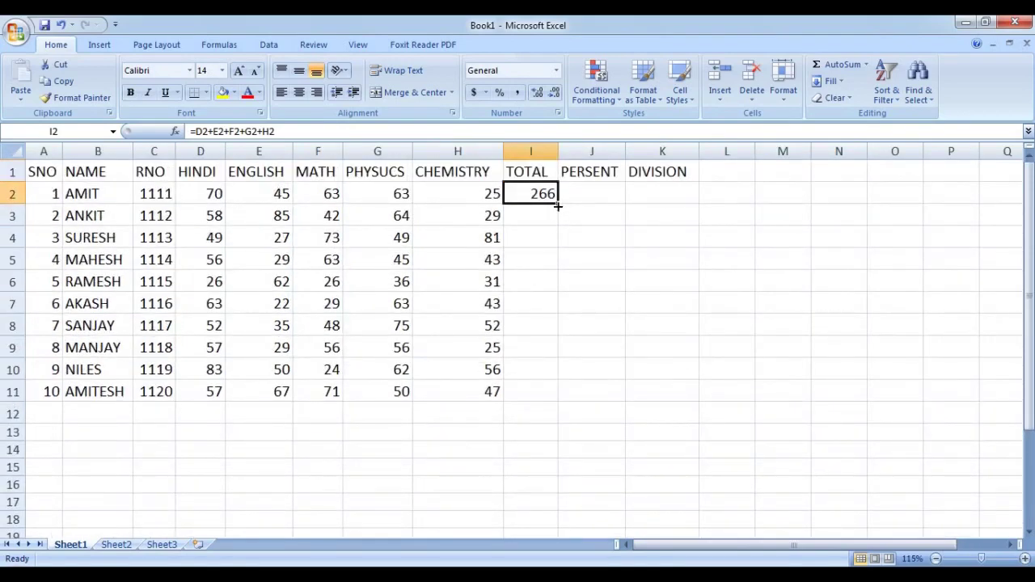
{"action": "left_click_drag", "start_coordinate": [559, 207], "coordinate": [558, 207]}
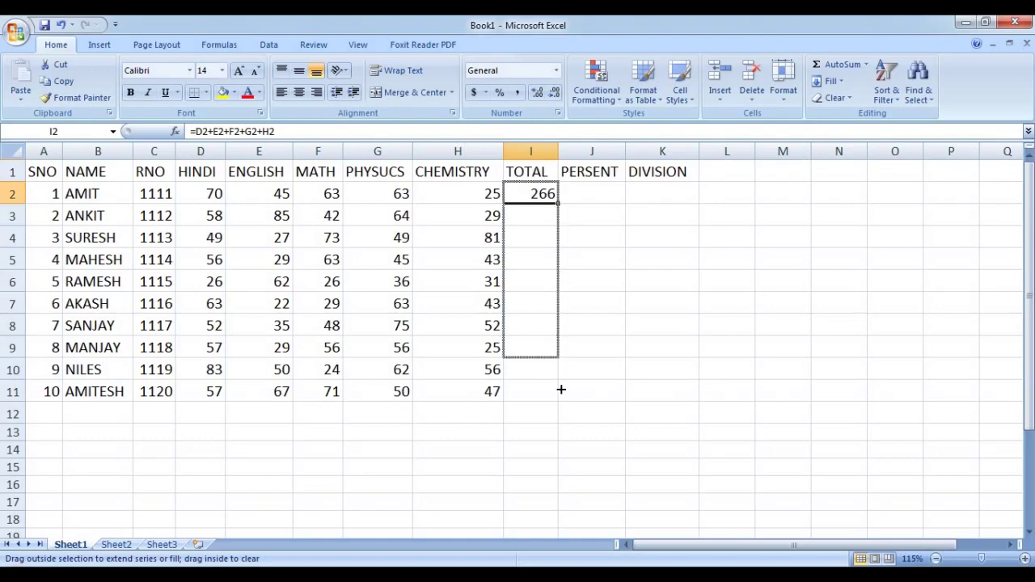
{"action": "left_click_drag", "start_coordinate": [558, 207], "coordinate": [560, 398]}
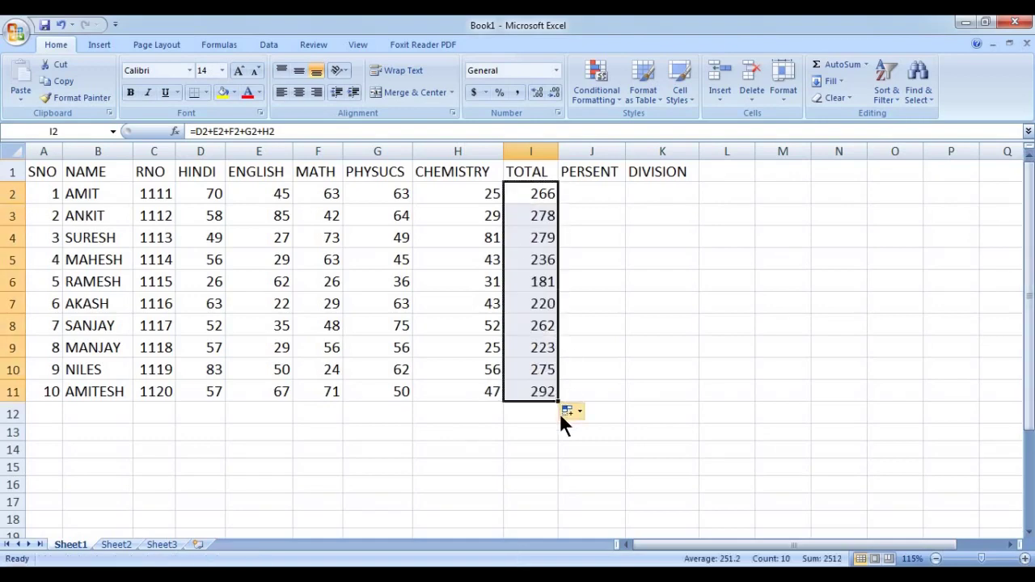
{"action": "key", "text": "ctrl+z"}
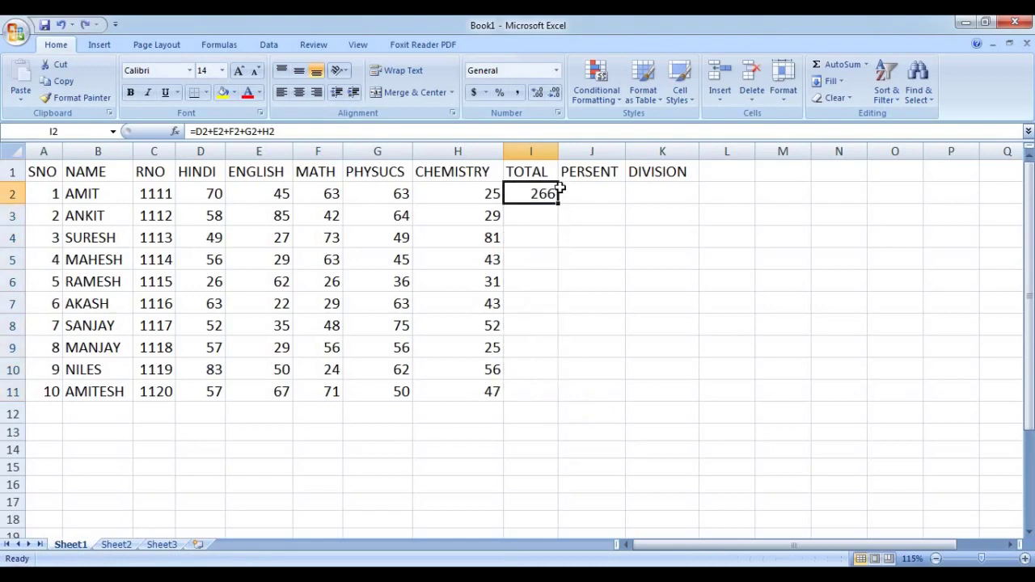
{"action": "left_click_drag", "start_coordinate": [558, 204], "coordinate": [560, 398]}
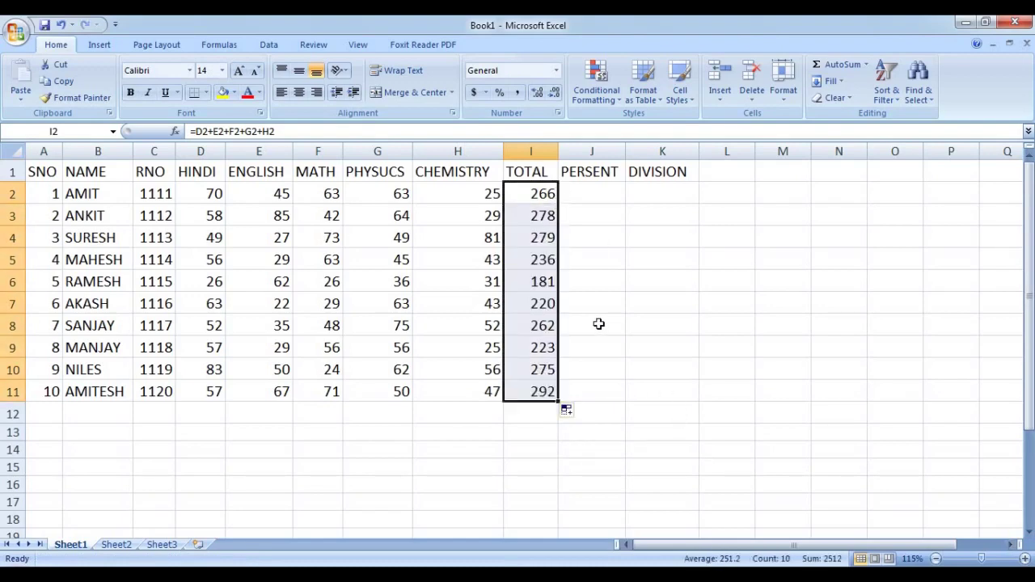
Step: Change AMIT's CHEMISTRY to 65, ANKIT's CHEMISTRY to 85 and MANJAY's ENGLISH to 58
{"action": "left_click", "coordinate": [460, 197]}
{"action": "type", "text": "6"}
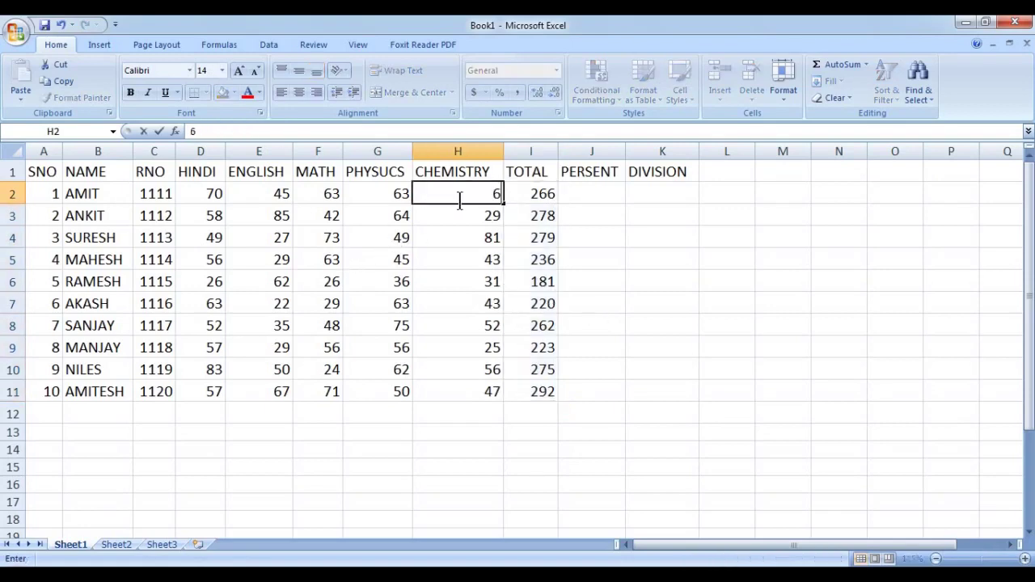
{"action": "type", "text": "5"}
{"action": "left_click", "coordinate": [427, 275]}
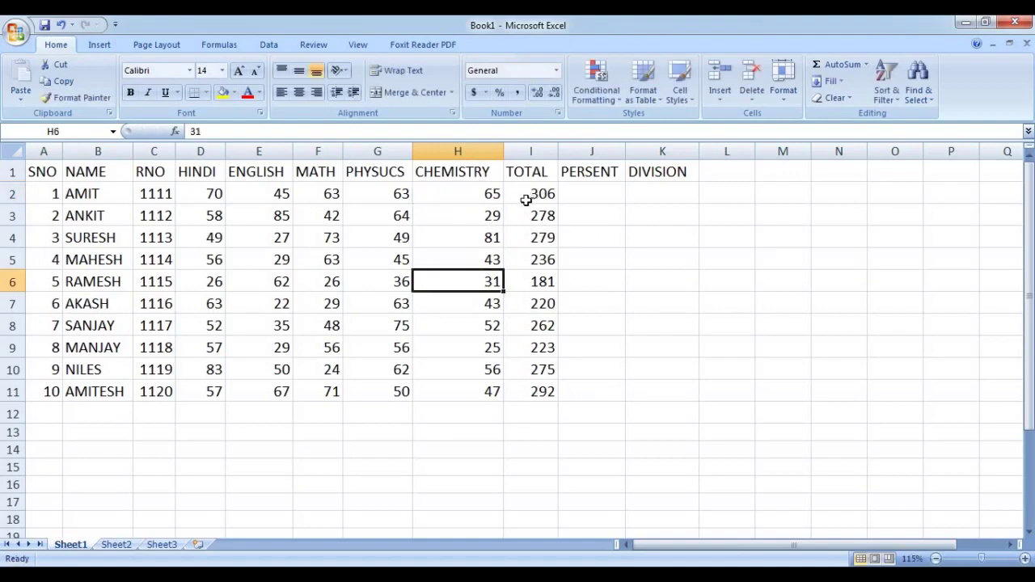
{"action": "left_click", "coordinate": [465, 218]}
{"action": "type", "text": "8"}
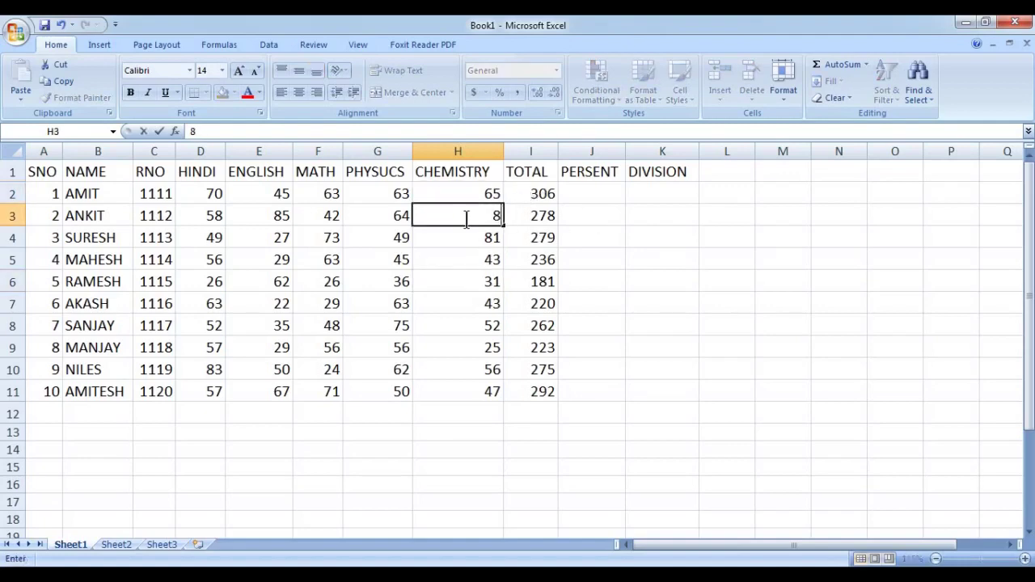
{"action": "type", "text": "5"}
{"action": "key", "text": "Return"}
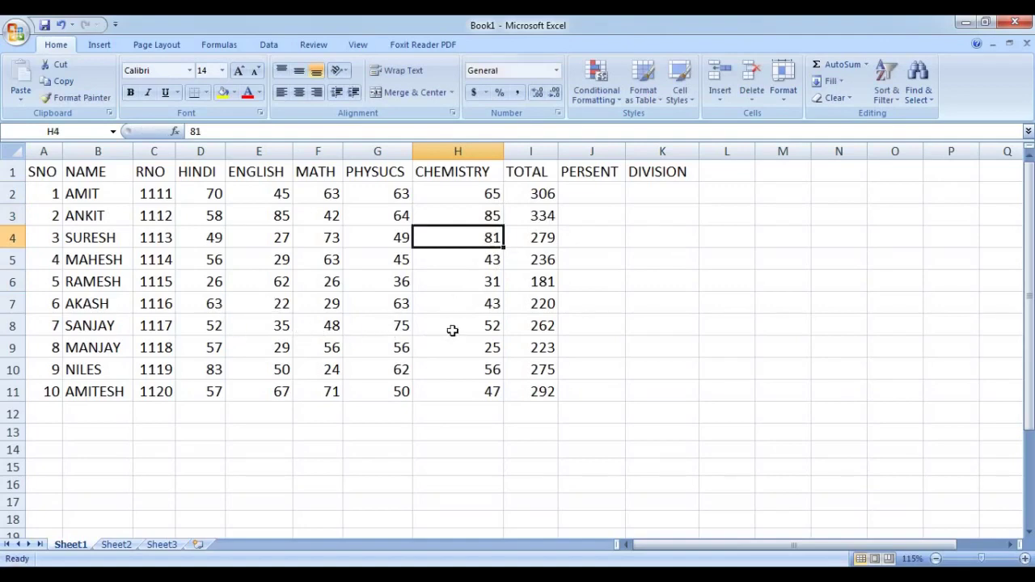
{"action": "left_click", "coordinate": [277, 348]}
{"action": "type", "text": "58"}
{"action": "left_click", "coordinate": [279, 400]}
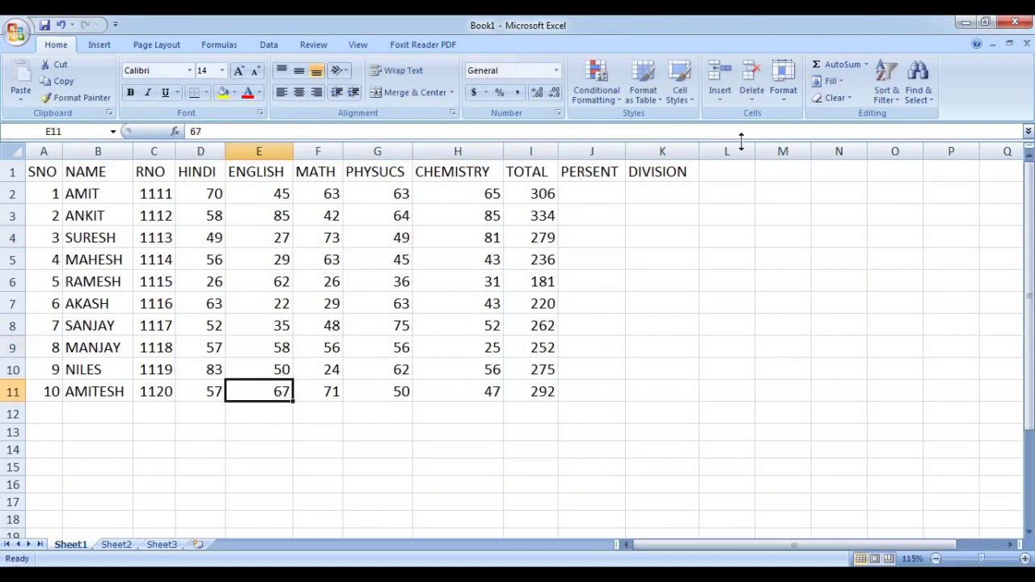
{"action": "left_click", "coordinate": [617, 188]}
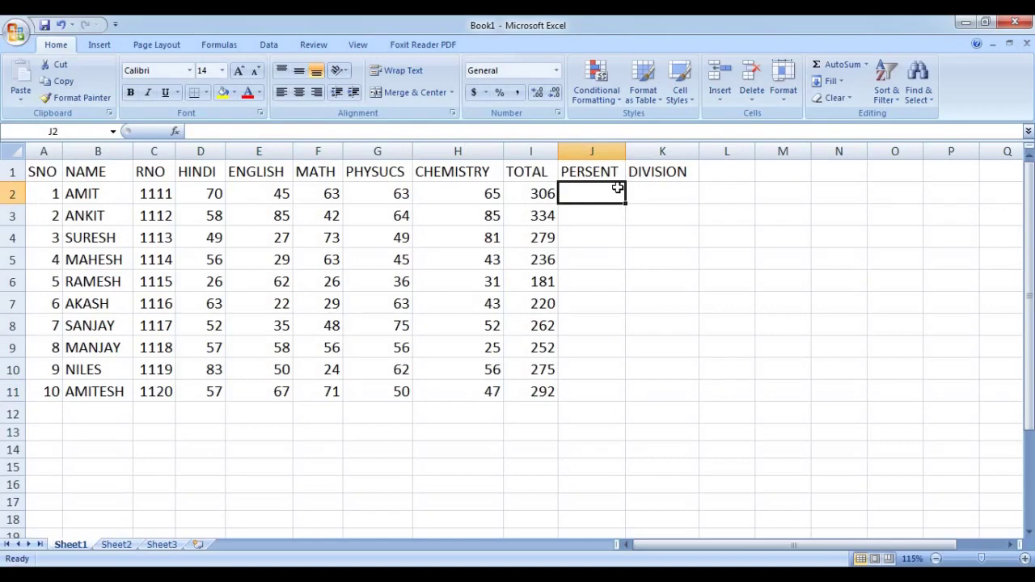
Step: Compute =I2*100/500 in J2 and fill it down to J11 for all students
{"action": "type", "text": "="}
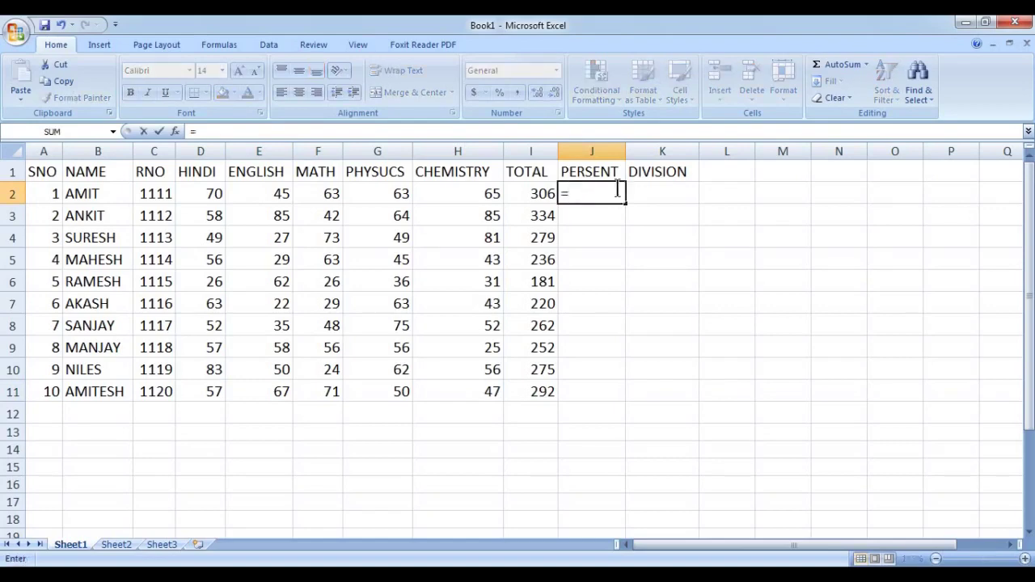
{"action": "left_click", "coordinate": [530, 191]}
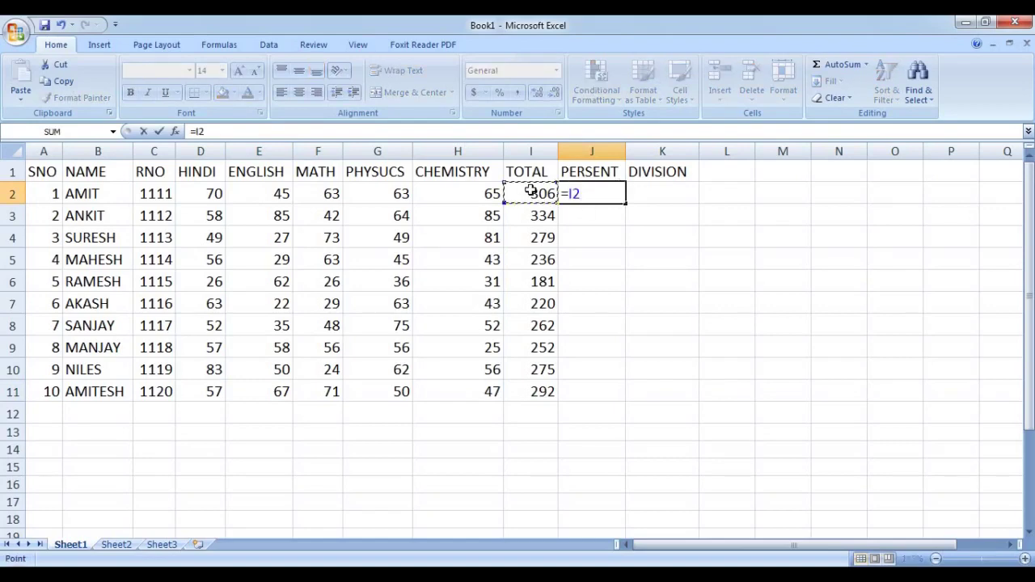
{"action": "type", "text": "*"}
{"action": "type", "text": "100/"}
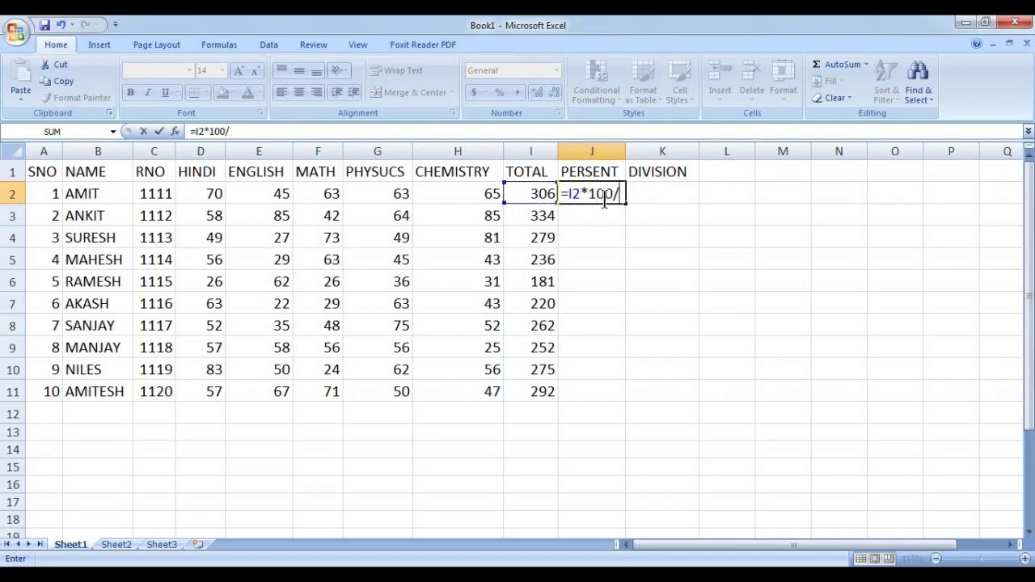
{"action": "type", "text": "500"}
{"action": "key", "text": "Return"}
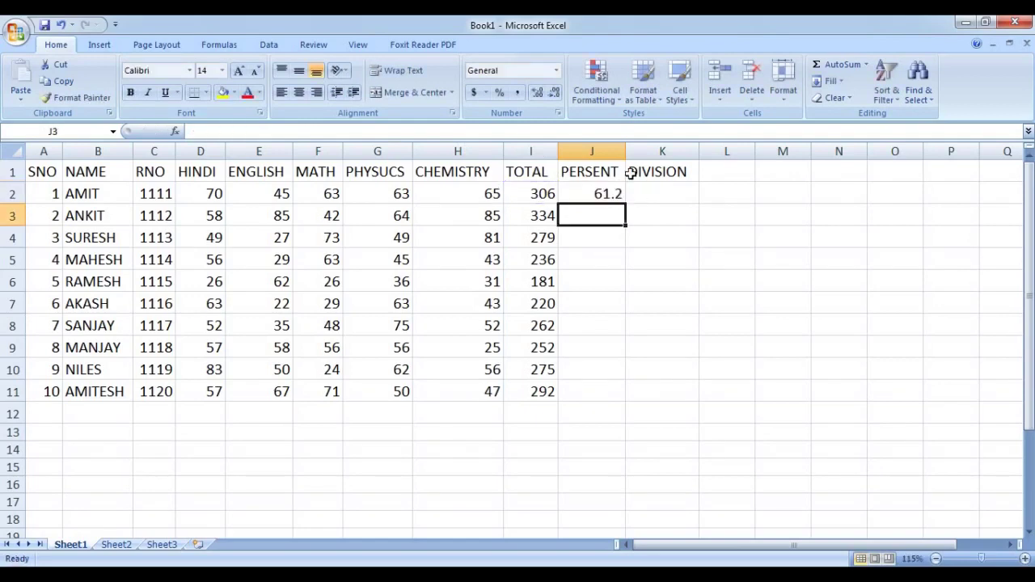
{"action": "left_click", "coordinate": [609, 194]}
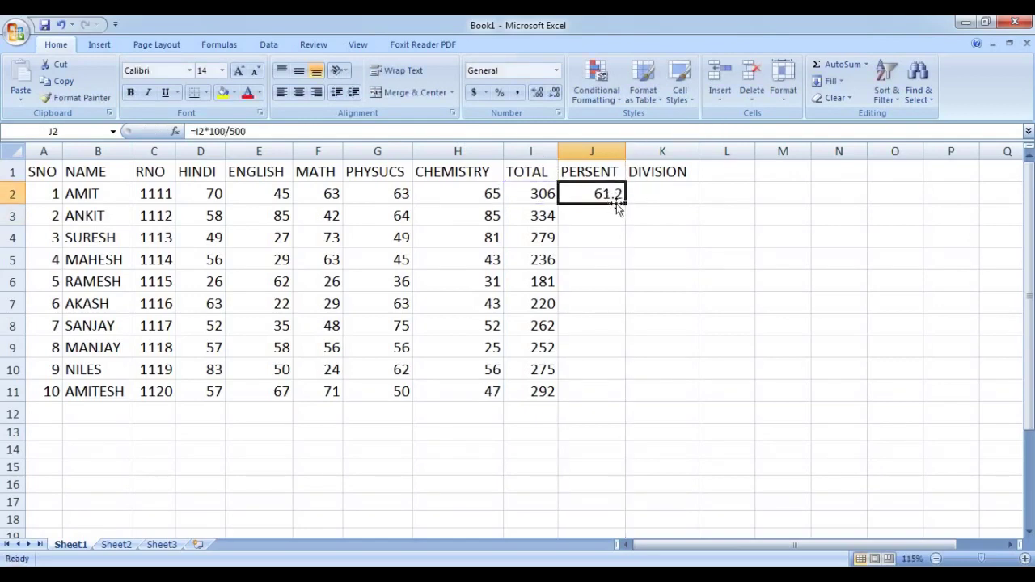
{"action": "double_click", "coordinate": [625, 205]}
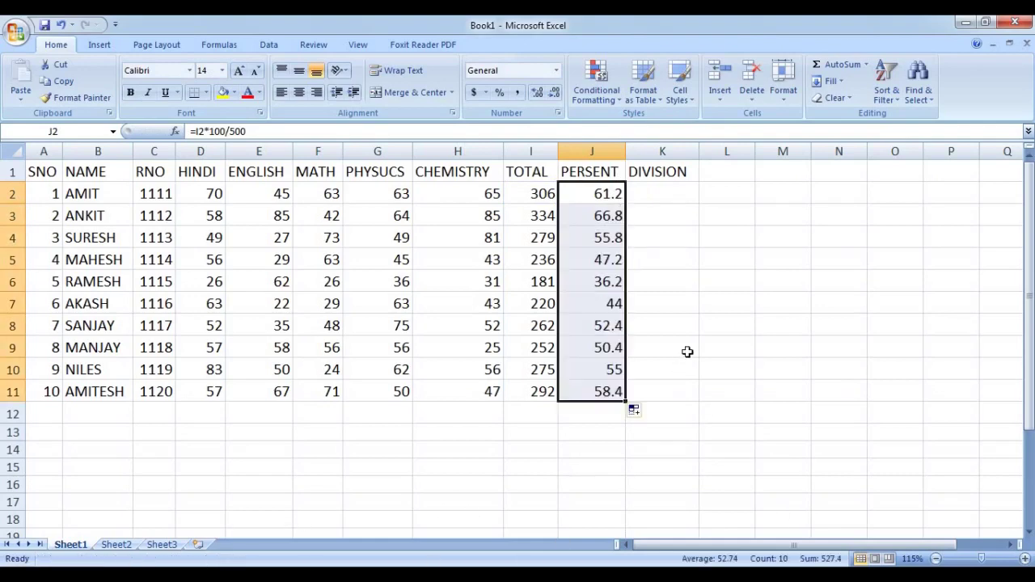
Step: Launch Notepad from the Start menu and maximize its window
{"action": "left_click", "coordinate": [7, 566]}
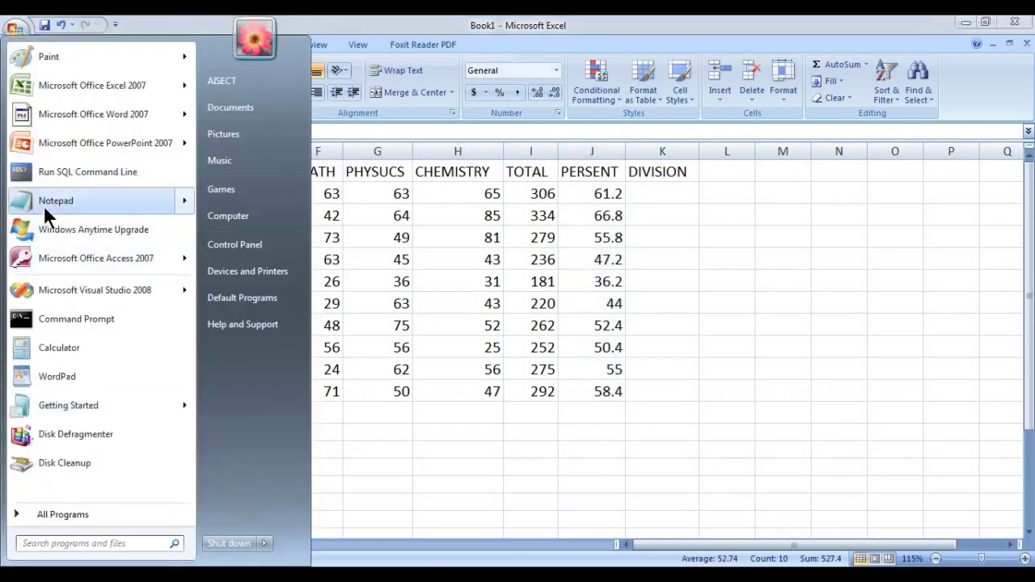
{"action": "left_click", "coordinate": [43, 202]}
{"action": "left_click", "coordinate": [755, 32]}
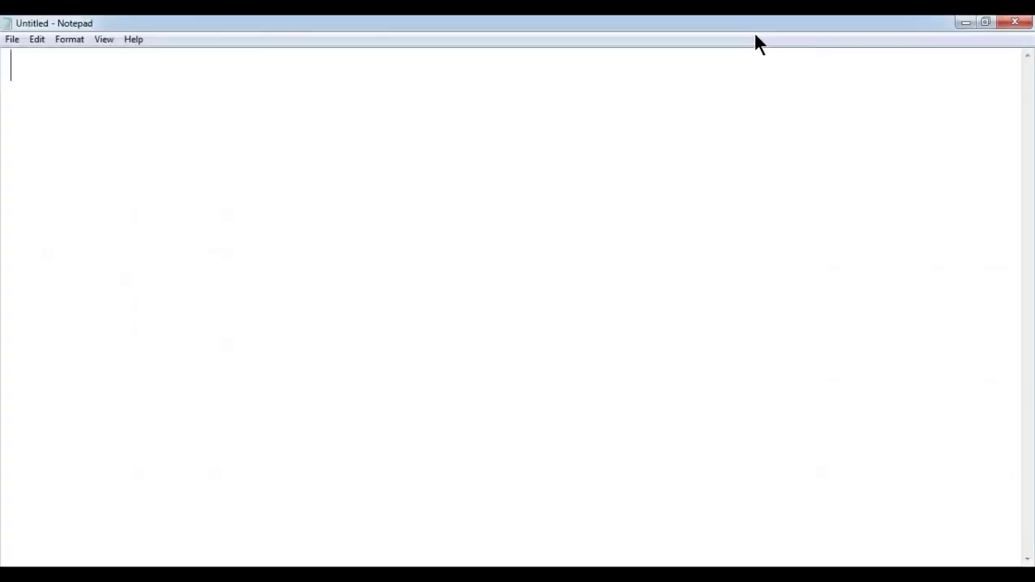
Step: Type the signs + - x in one column beside the operators + - * / % in a second
{"action": "type", "text": "+\t"}
{"action": "type", "text": "+"}
{"action": "key", "text": "Return"}
{"action": "type", "text": "+"}
{"action": "key", "text": "BackSpace"}
{"action": "type", "text": "- "}
{"action": "type", "text": "x"}
{"action": "key", "text": "Tab"}
{"action": "type", "text": "*"}
{"action": "key", "text": "Return"}
{"action": "key", "text": "Tab"}
{"action": "type", "text": "/"}
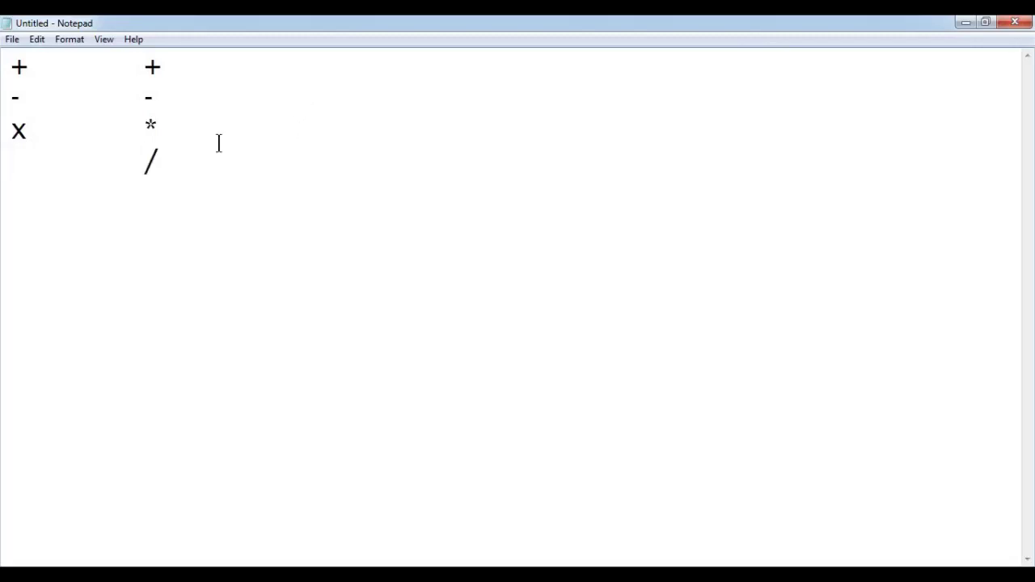
{"action": "left_click", "coordinate": [22, 169]}
{"action": "left_click", "coordinate": [167, 185]}
{"action": "key", "text": "Return"}
{"action": "key", "text": "Tab"}
{"action": "type", "text": "%"}
Step: Highlight each operator in turn (+, -, x, /, %), then minimize Notepad back to Excel
{"action": "left_click_drag", "start_coordinate": [139, 75], "coordinate": [160, 219]}
{"action": "left_click", "coordinate": [177, 134]}
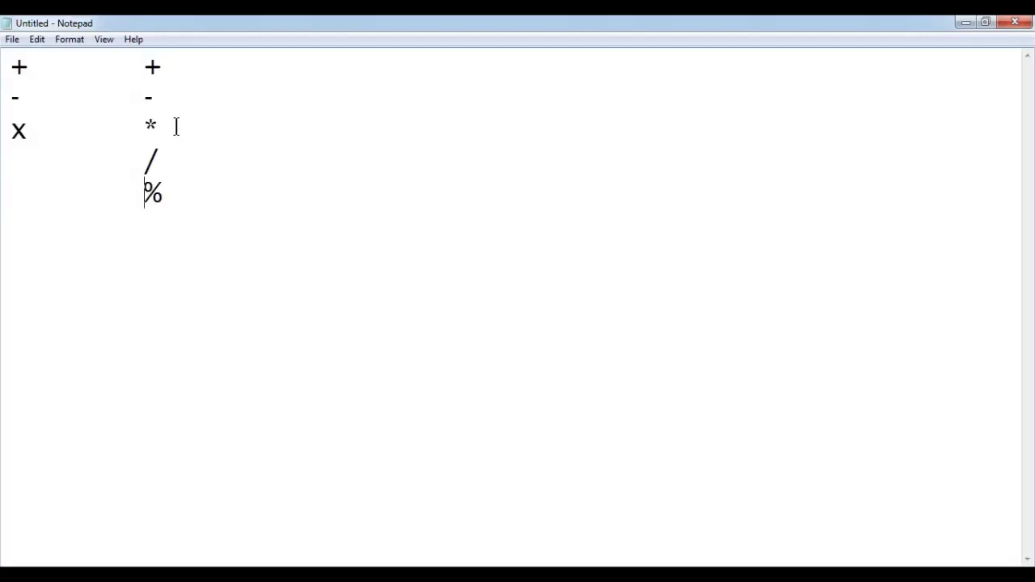
{"action": "left_click", "coordinate": [159, 71]}
{"action": "left_click", "coordinate": [160, 97]}
{"action": "left_click", "coordinate": [161, 68]}
{"action": "left_click_drag", "start_coordinate": [192, 229], "coordinate": [4, 58]}
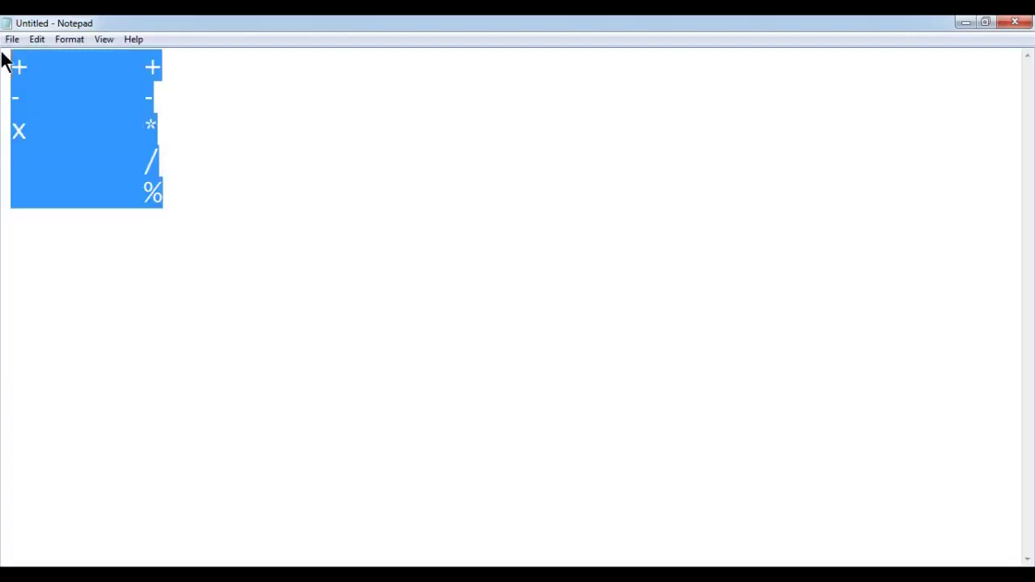
{"action": "left_click", "coordinate": [58, 197]}
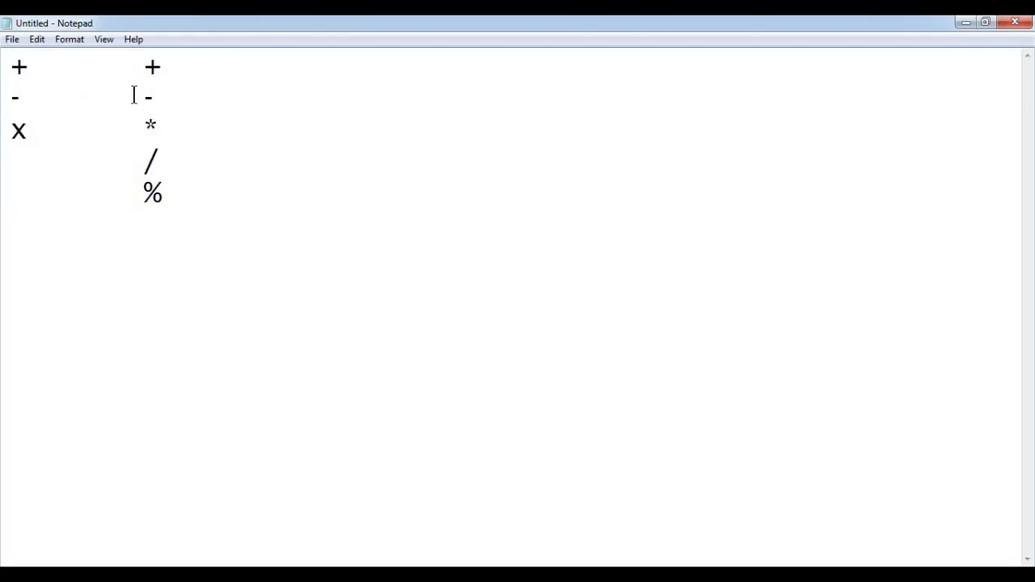
{"action": "mouse_move", "coordinate": [140, 98]}
{"action": "left_mouse_down"}
{"action": "mouse_move", "coordinate": [159, 83]}
{"action": "mouse_move", "coordinate": [158, 127]}
{"action": "left_mouse_up"}
{"action": "left_click", "coordinate": [146, 66]}
{"action": "left_click", "coordinate": [147, 162]}
{"action": "left_click", "coordinate": [177, 167], "text": "shift"}
{"action": "left_click_drag", "start_coordinate": [143, 204], "coordinate": [169, 208]}
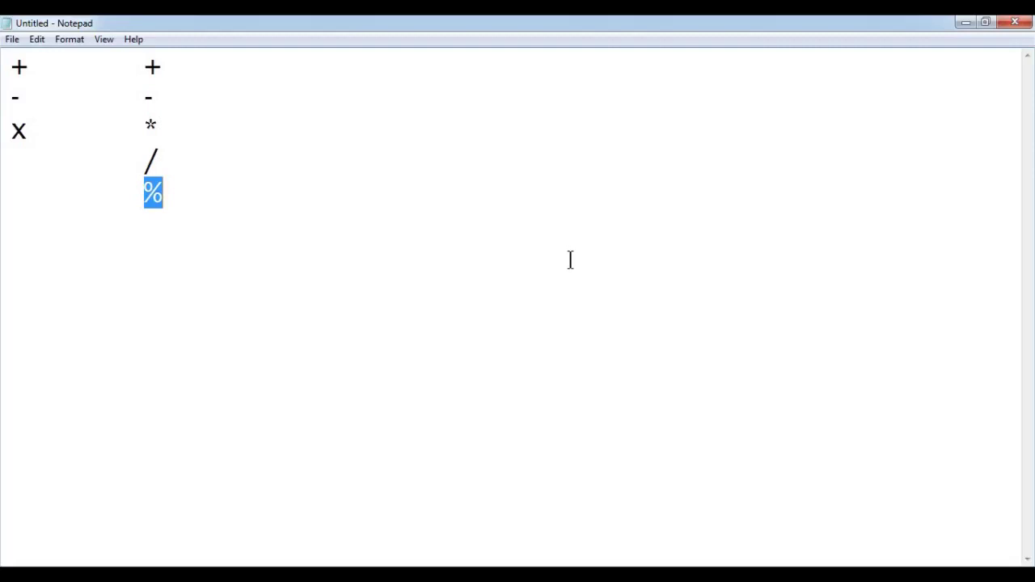
{"action": "left_click", "coordinate": [966, 23]}
{"action": "left_click", "coordinate": [569, 307]}
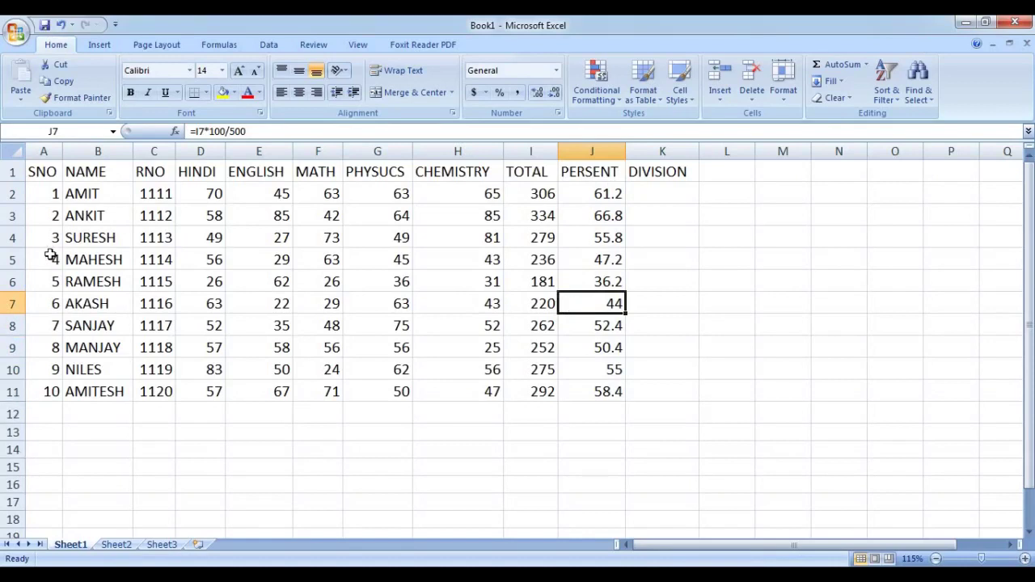
Step: Copy the SNO and NAME columns A1:B11 from Sheet1 and paste them into Sheet2
{"action": "left_click_drag", "start_coordinate": [38, 172], "coordinate": [119, 394]}
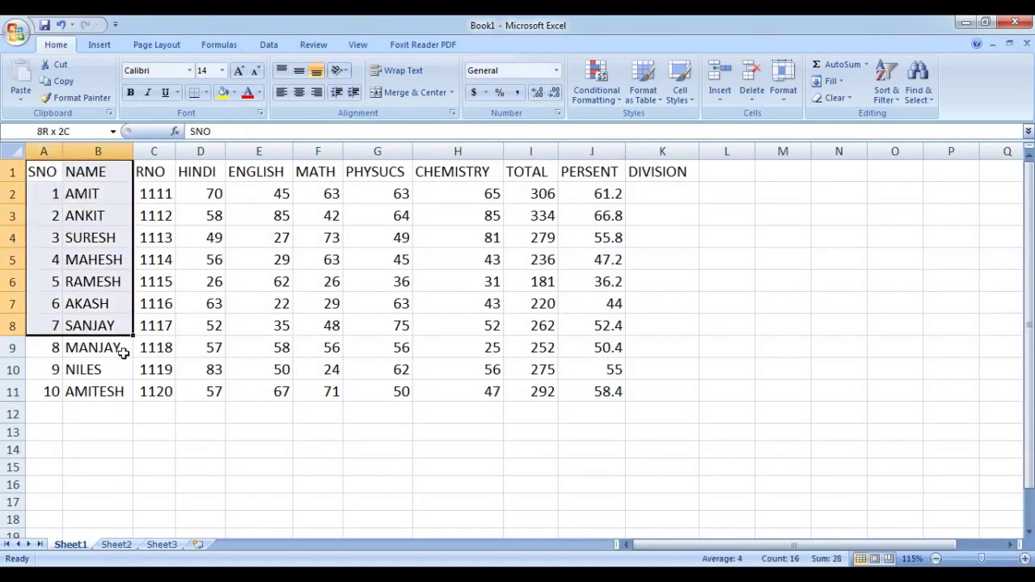
{"action": "key", "text": "ctrl+c"}
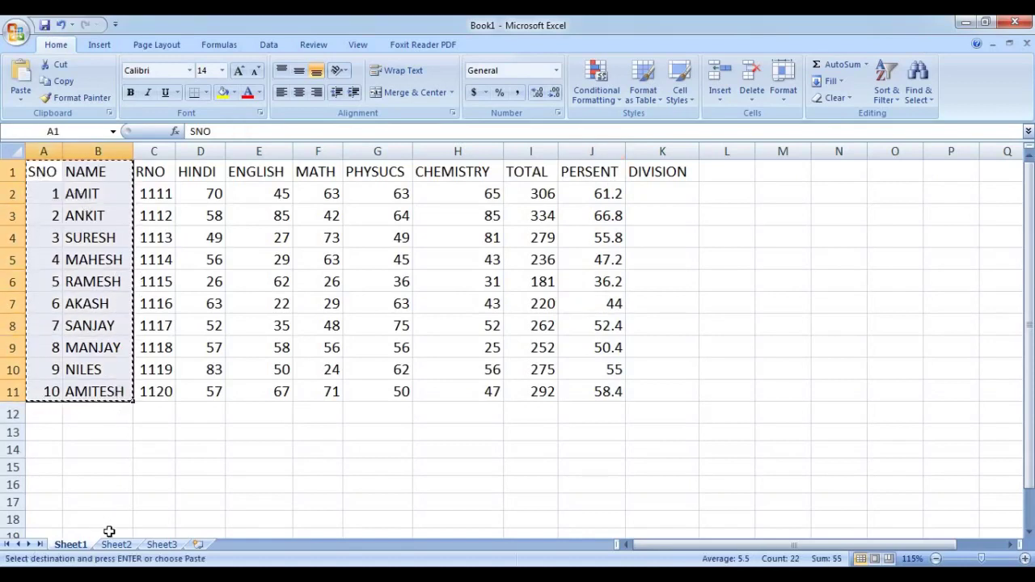
{"action": "left_click", "coordinate": [115, 545]}
{"action": "key", "text": "ctrl+v"}
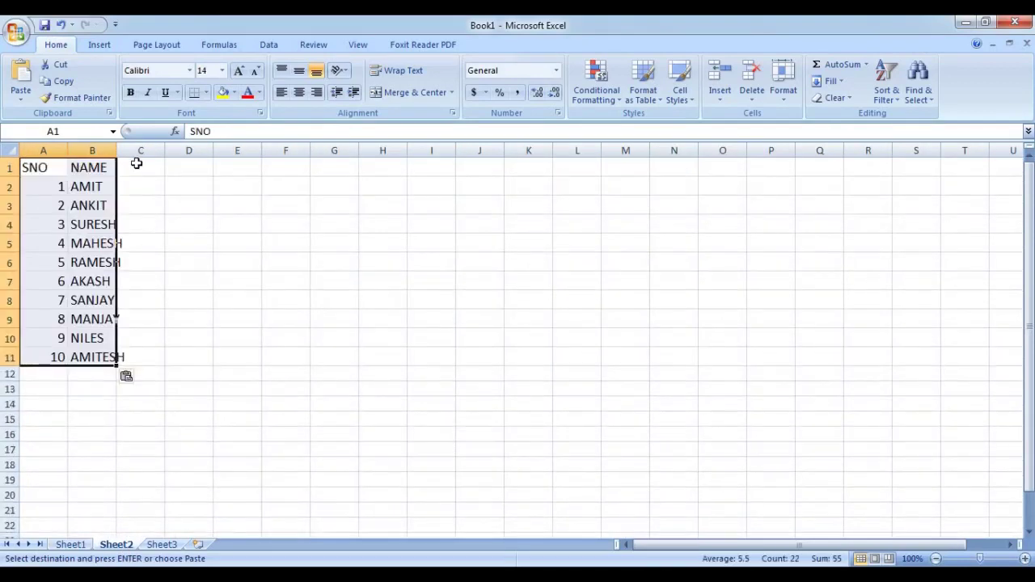
{"action": "left_click", "coordinate": [135, 167]}
{"action": "type", "text": "B"}
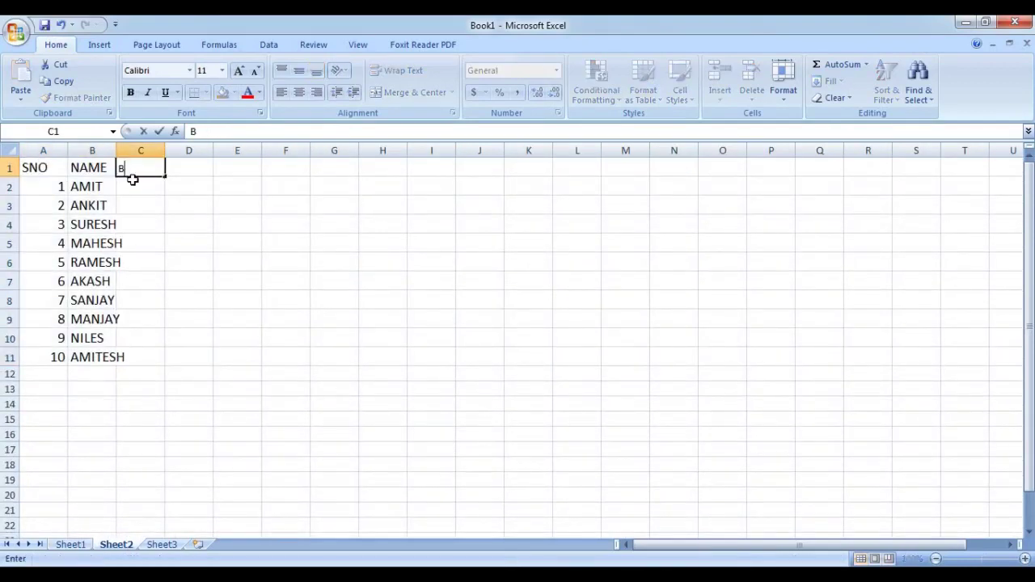
{"action": "type", "text": "A"}
{"action": "key", "text": "BackSpace"}
{"action": "key", "text": "BackSpace"}
{"action": "left_click", "coordinate": [133, 179]}
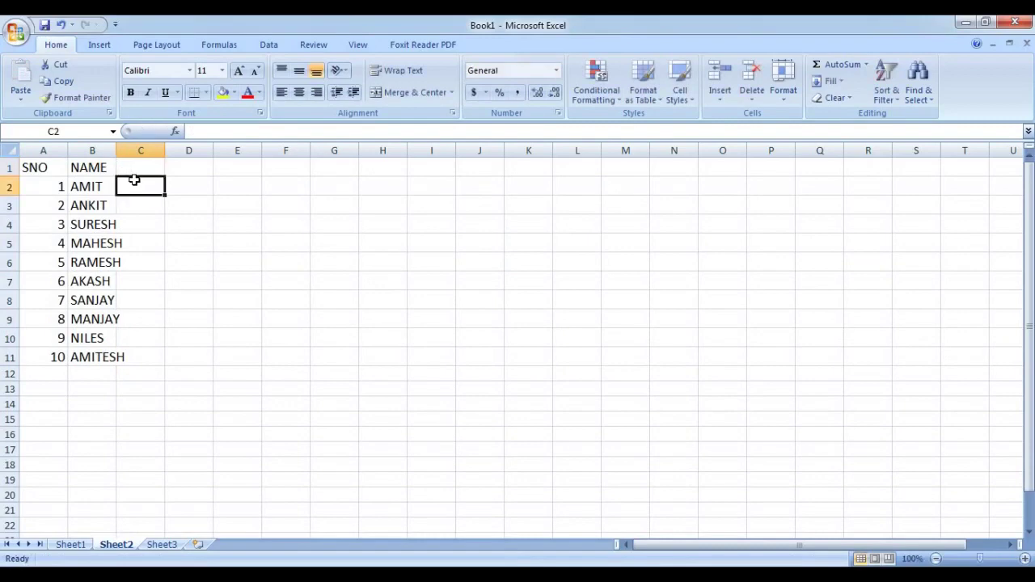
Step: Copy the pasted SNO and NAME block on Sheet2 again and go to cell C1
{"action": "left_click_drag", "start_coordinate": [51, 164], "coordinate": [82, 360]}
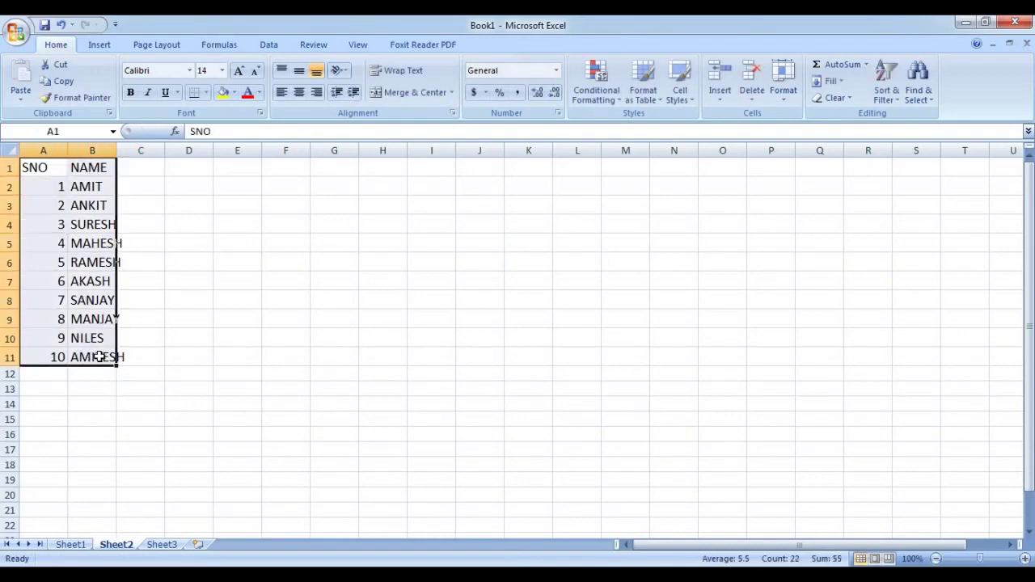
{"action": "key", "text": "ctrl+c"}
{"action": "left_click_drag", "start_coordinate": [146, 170], "coordinate": [965, 515]}
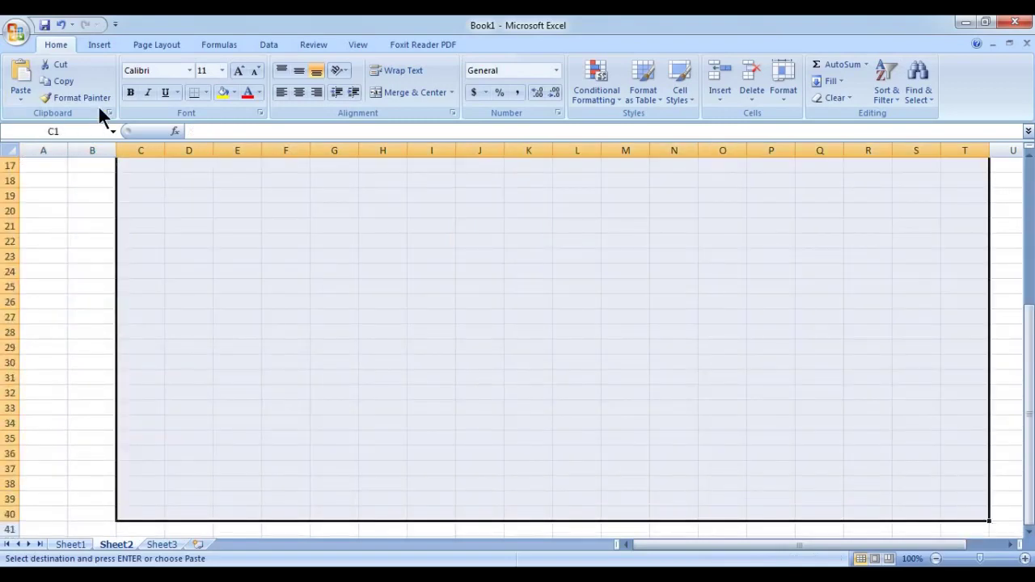
{"action": "scroll", "coordinate": [169, 261], "scroll_direction": "up", "scroll_amount": 5}
{"action": "left_click", "coordinate": [160, 260]}
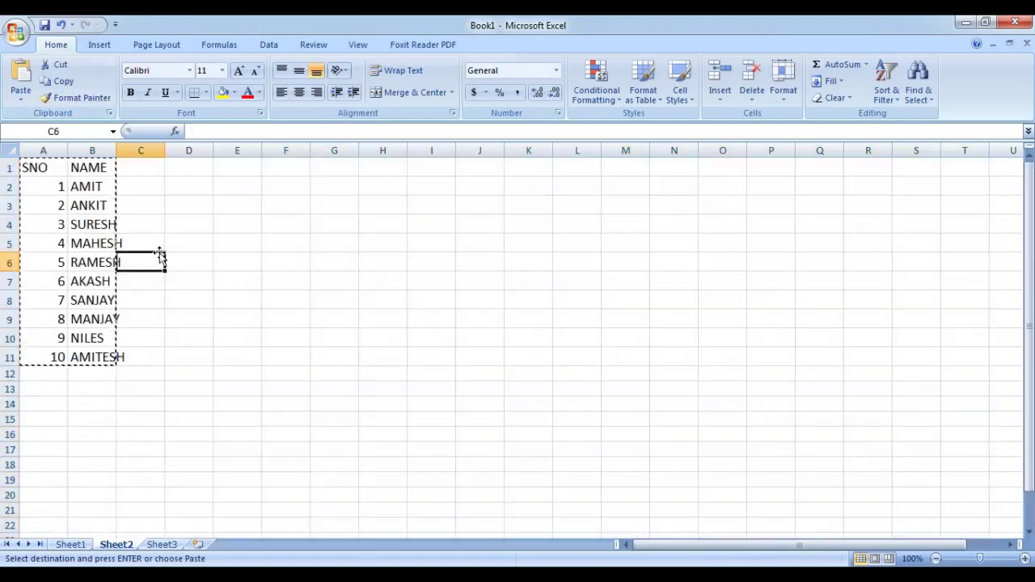
{"action": "left_click", "coordinate": [143, 180]}
{"action": "left_click", "coordinate": [143, 168]}
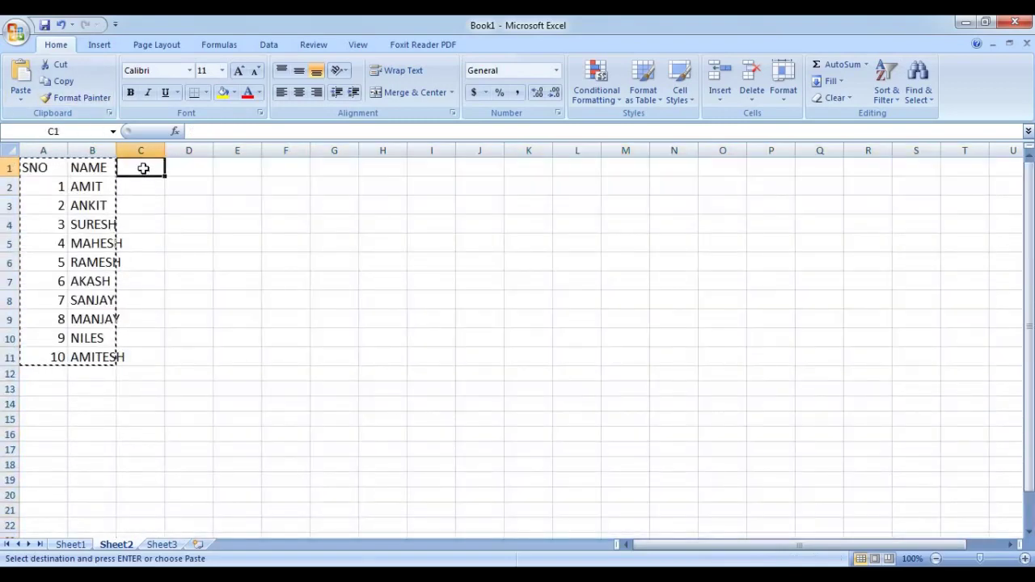
Step: Enter the headings BASIC SAL, DA and TA in C1:E1
{"action": "type", "text": "basi"}
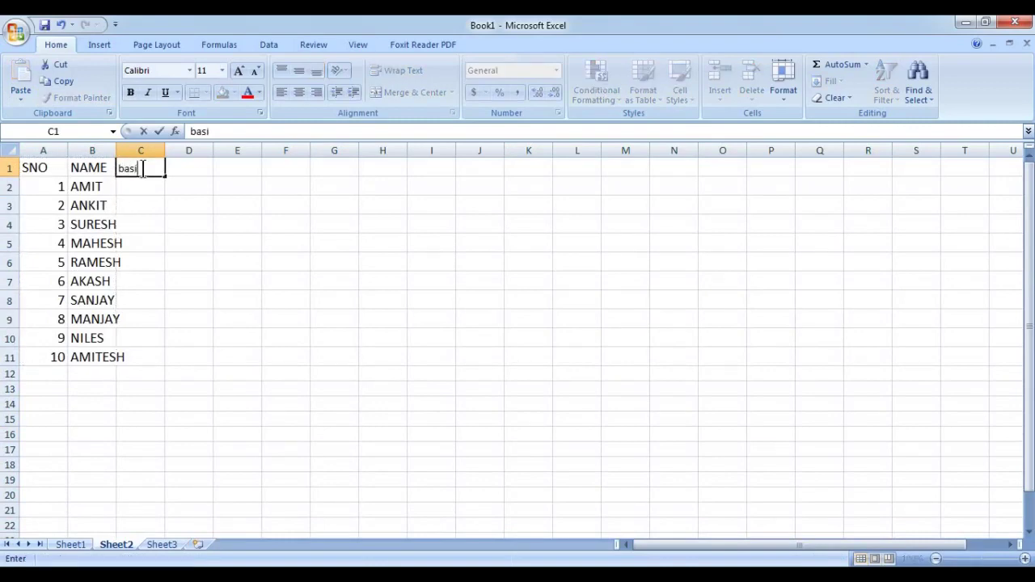
{"action": "key", "text": "BackSpace"}
{"action": "key", "text": "BackSpace"}
{"action": "key", "text": "BackSpace"}
{"action": "type", "text": "BAS"}
{"action": "type", "text": "IC"}
{"action": "type", "text": " SAL"}
{"action": "key", "text": "Tab"}
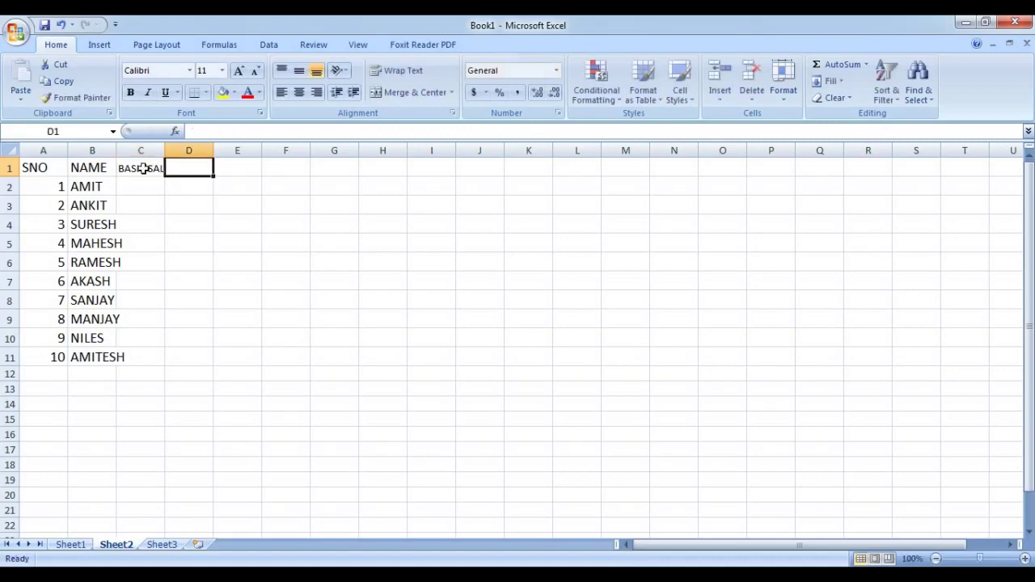
{"action": "type", "text": "DA"}
{"action": "key", "text": "Tab"}
{"action": "type", "text": "TSA"}
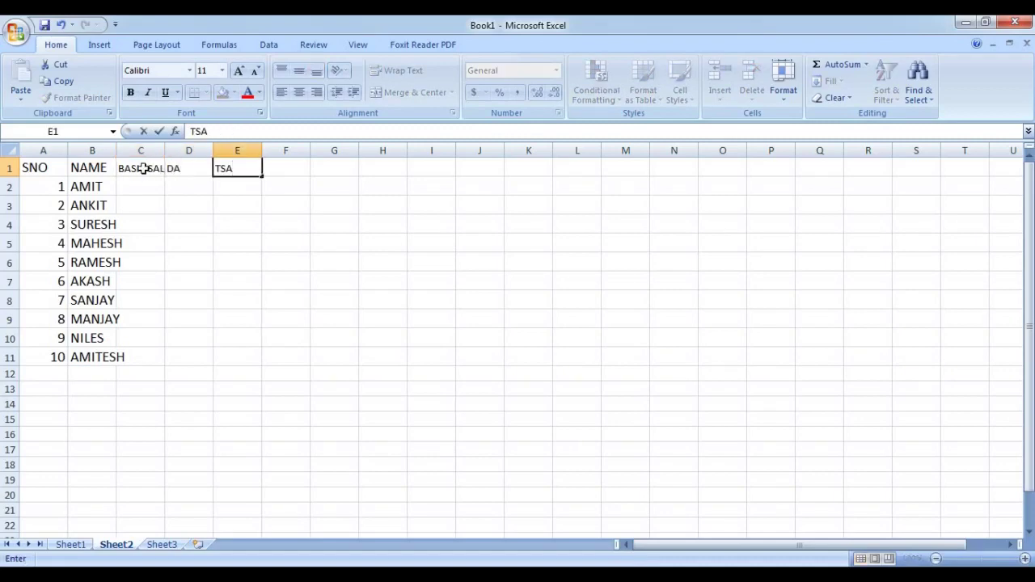
{"action": "key", "text": "BackSpace"}
{"action": "type", "text": "A"}
{"action": "key", "text": "Tab"}
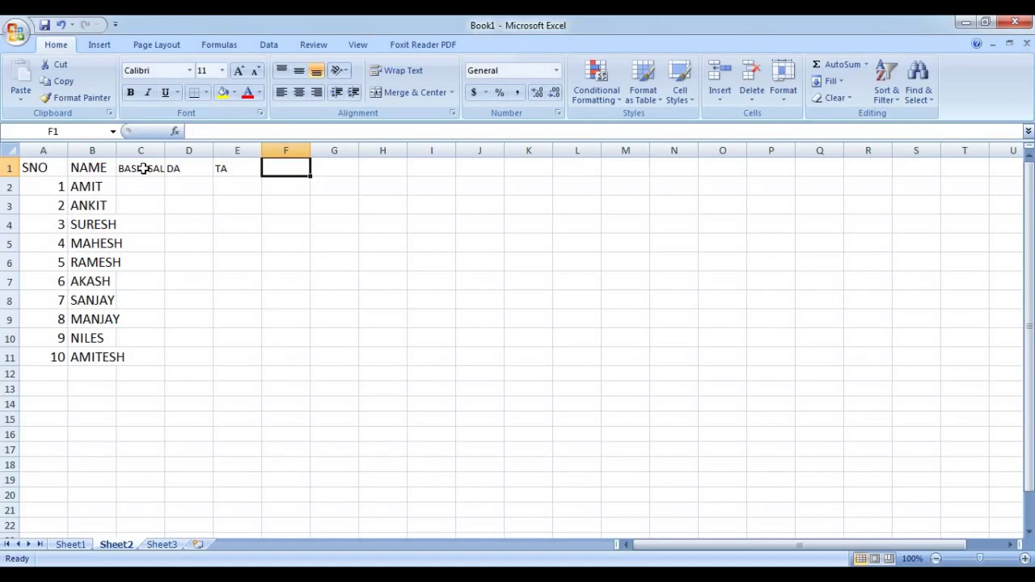
Step: Add the headings HRA, PF and SALARY in F1:H1
{"action": "type", "text": "H"}
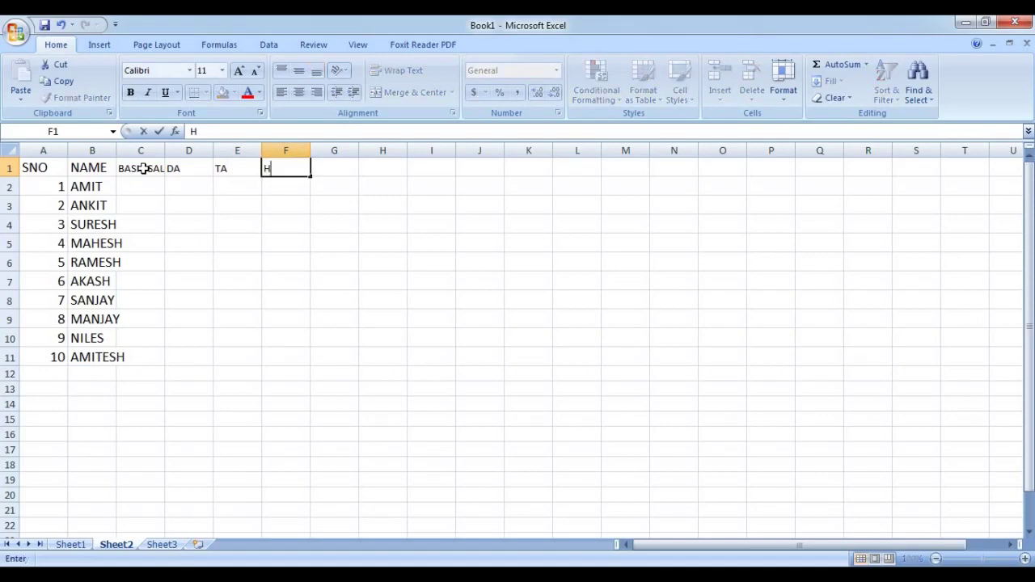
{"action": "type", "text": "RA"}
{"action": "key", "text": "Tab"}
{"action": "type", "text": "P"}
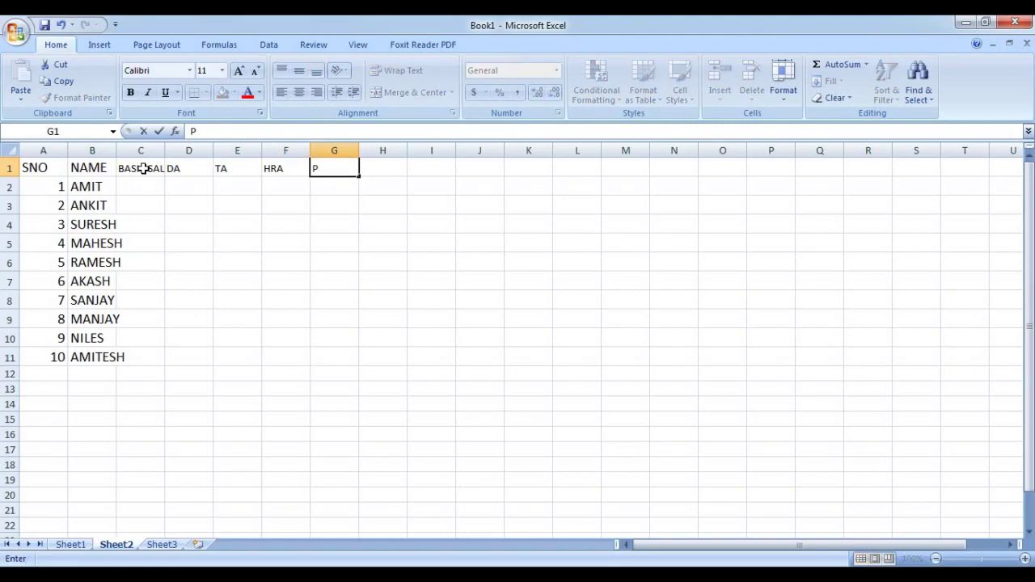
{"action": "key", "text": "Tab"}
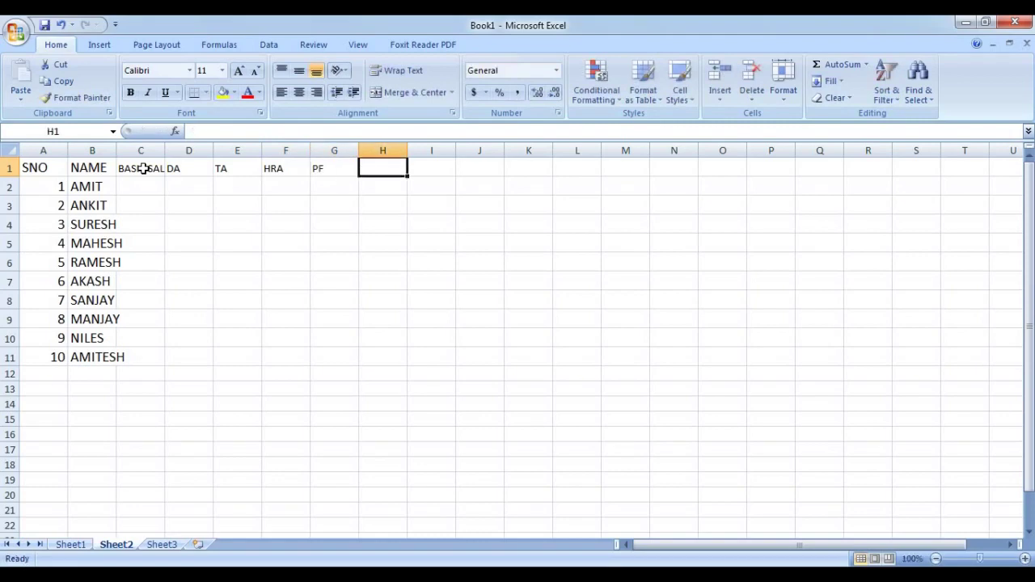
{"action": "type", "text": "TOT"}
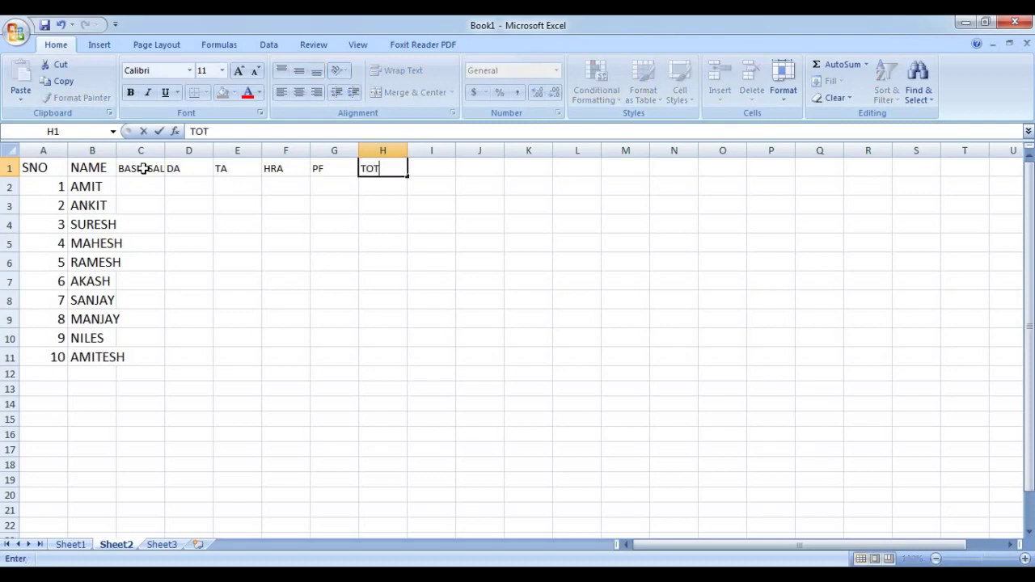
{"action": "type", "text": "AL"}
{"action": "key", "text": "BackSpace"}
{"action": "key", "text": "BackSpace"}
{"action": "key", "text": "BackSpace"}
{"action": "type", "text": "ALARY"}
{"action": "key", "text": "Return"}
{"action": "key", "text": "Left"}
{"action": "key", "text": "Left"}
{"action": "key", "text": "Left"}
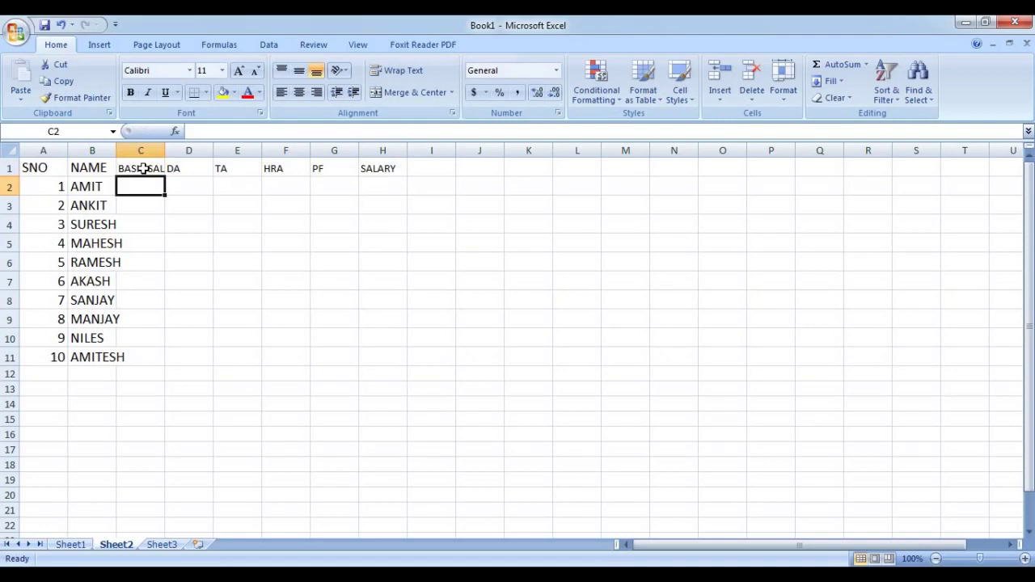
Step: Enter =RANDBETWEEN(3750,18900) in C2 for a random basic salary
{"action": "right_click", "coordinate": [151, 187]}
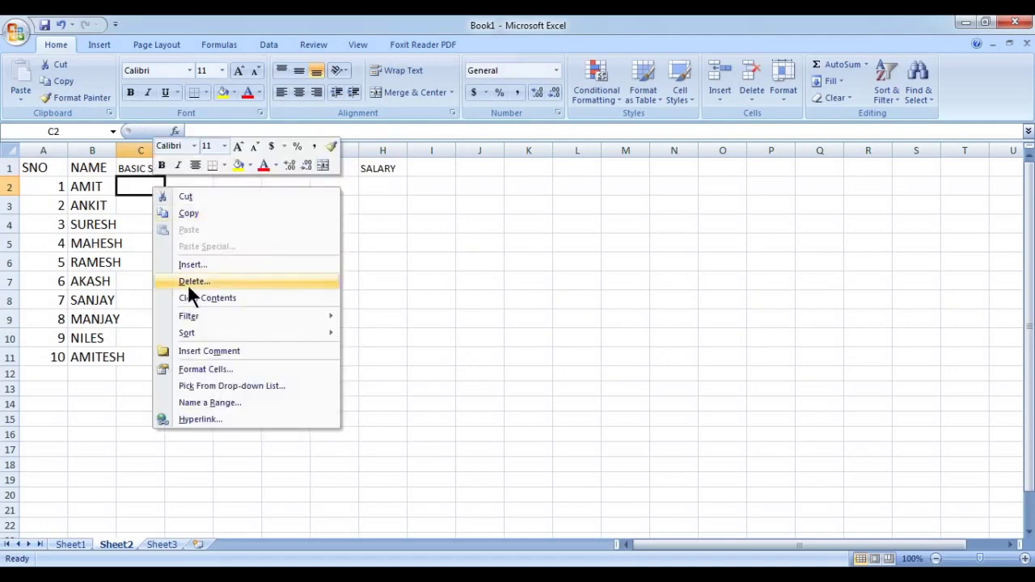
{"action": "left_click", "coordinate": [140, 186]}
{"action": "type", "text": "=R"}
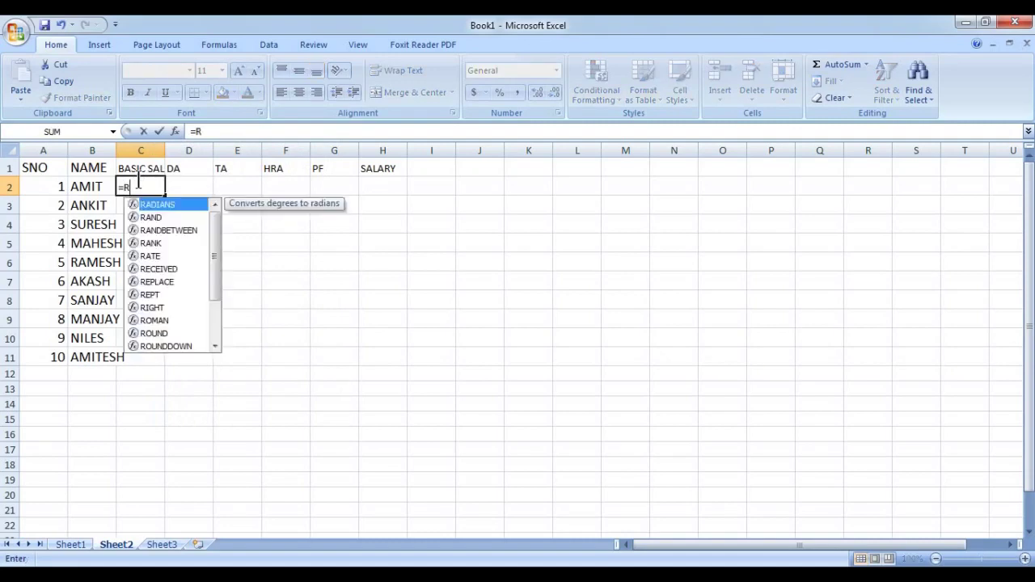
{"action": "type", "text": "AND"}
{"action": "key", "text": "Down"}
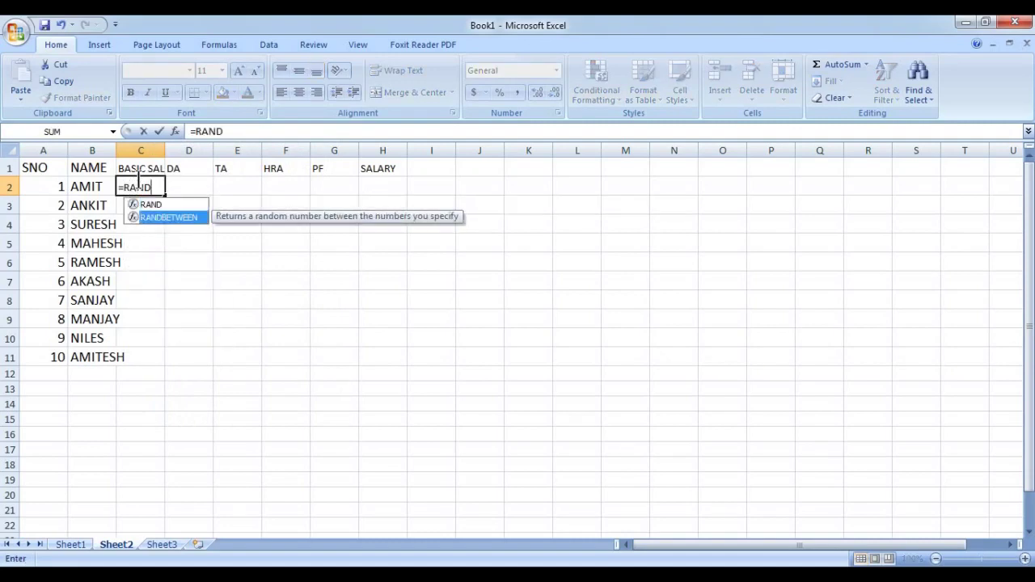
{"action": "type", "text": "("}
{"action": "key", "text": "BackSpace"}
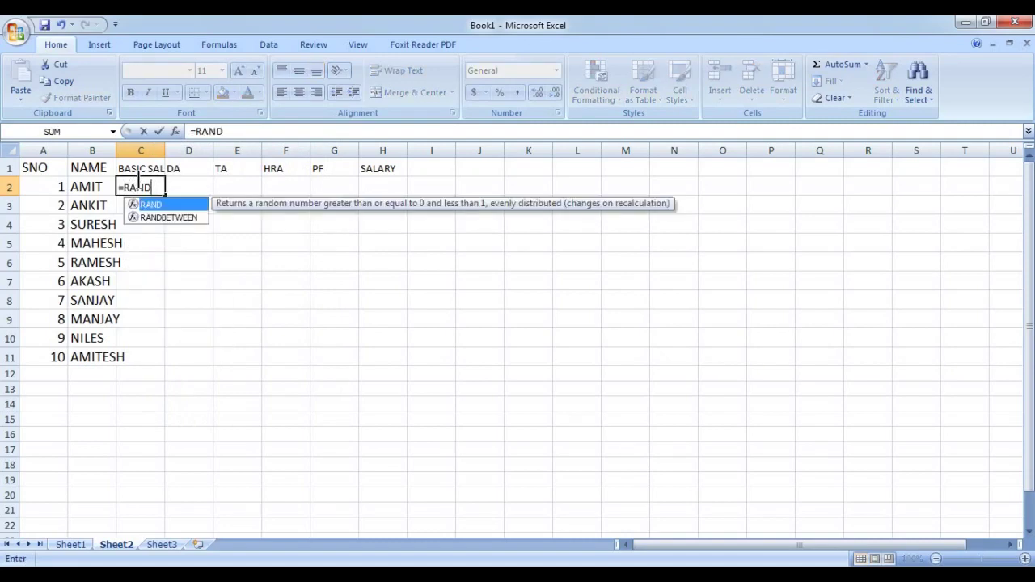
{"action": "double_click", "coordinate": [177, 218]}
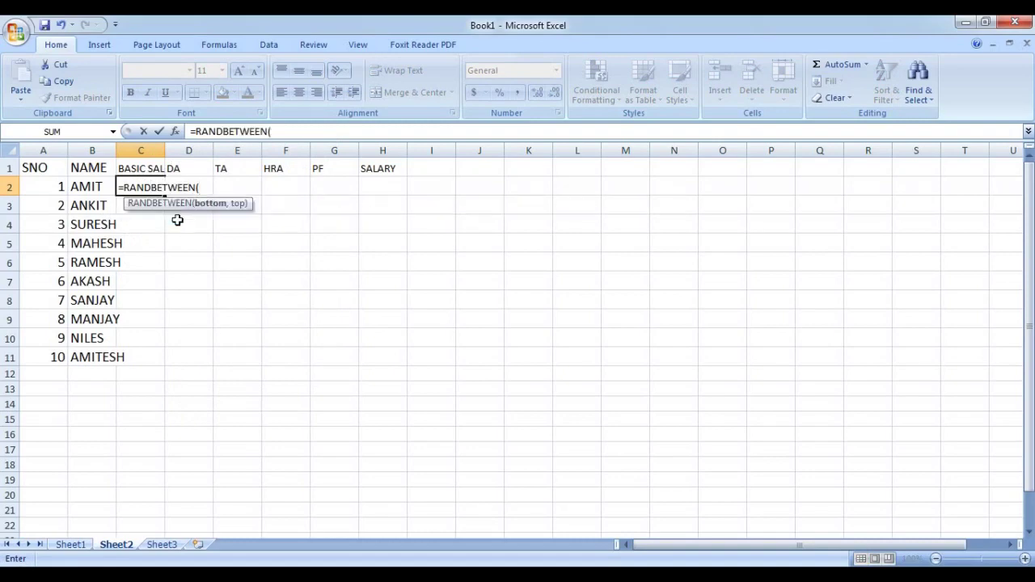
{"action": "type", "text": "("}
{"action": "type", "text": "375"}
{"action": "type", "text": "0"}
{"action": "type", "text": ",18"}
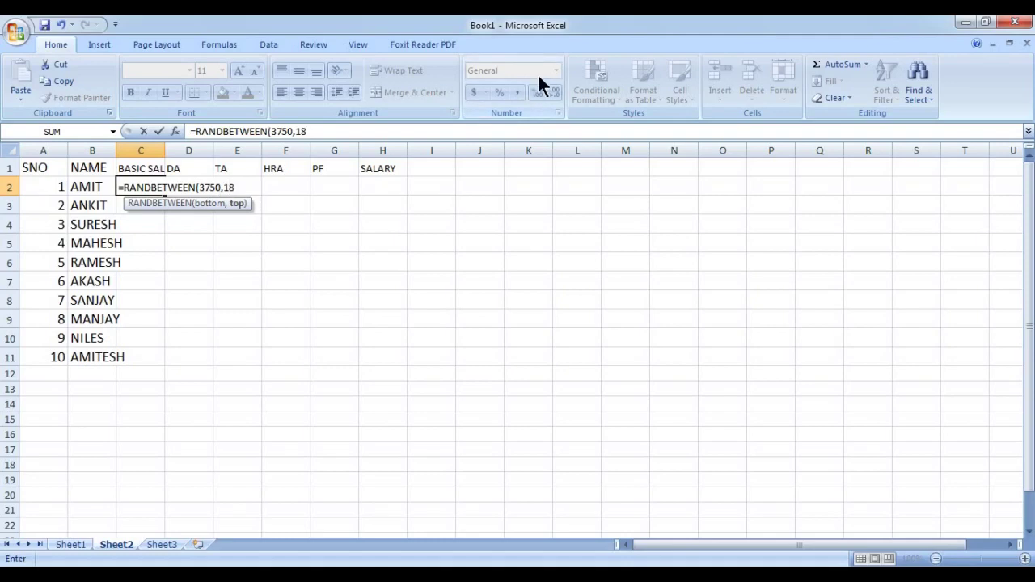
{"action": "type", "text": "900)"}
{"action": "key", "text": "Return"}
Step: Fill the salary formula down to C11 and copy the range C2:C11
{"action": "left_click", "coordinate": [160, 189]}
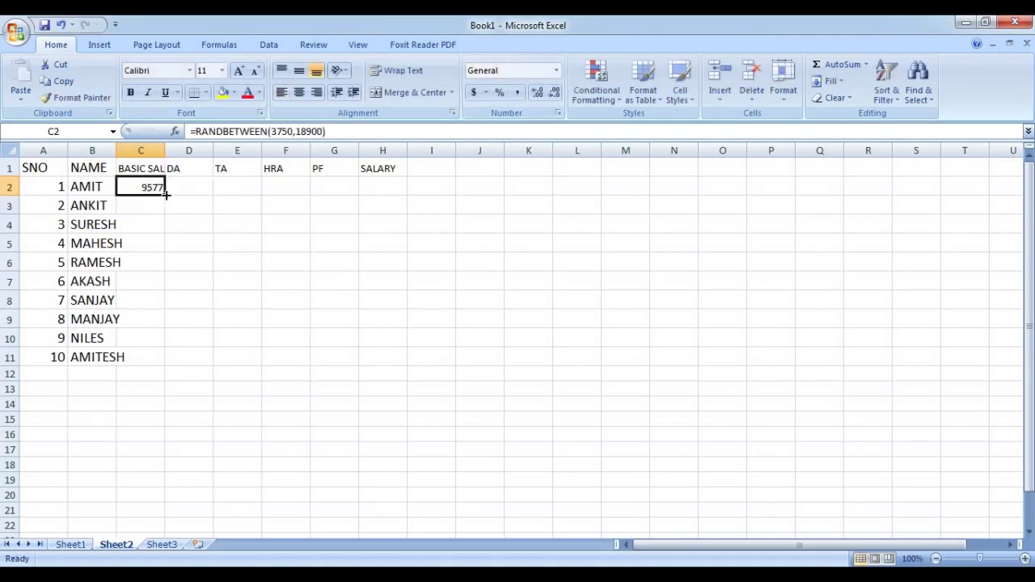
{"action": "left_click_drag", "start_coordinate": [160, 189], "coordinate": [168, 366]}
{"action": "left_click_drag", "start_coordinate": [156, 194], "coordinate": [146, 354]}
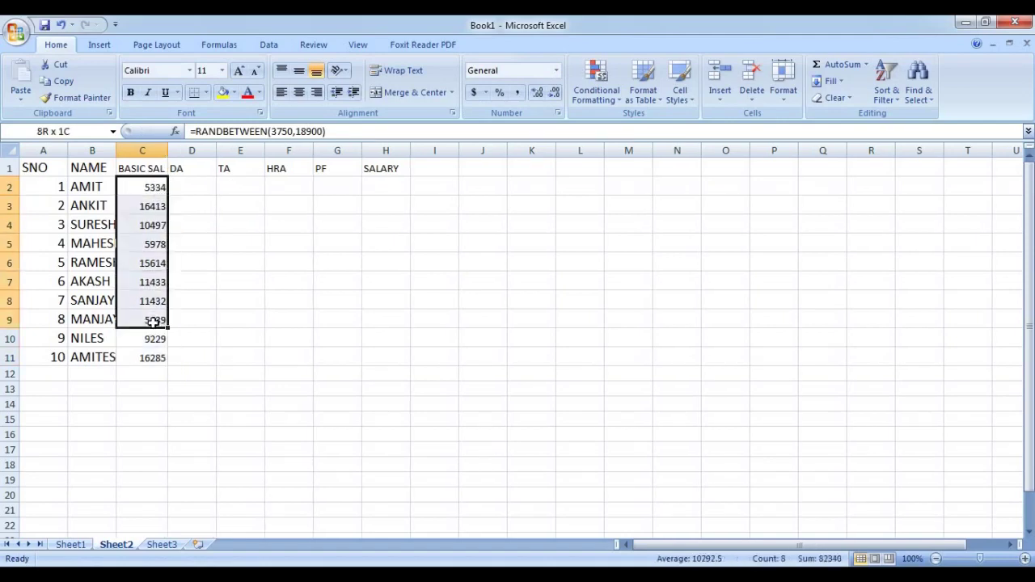
{"action": "key", "text": "ctrl+c"}
Step: Paste the copied salaries into column D as values only, then copy them back into column C
{"action": "right_click", "coordinate": [229, 198]}
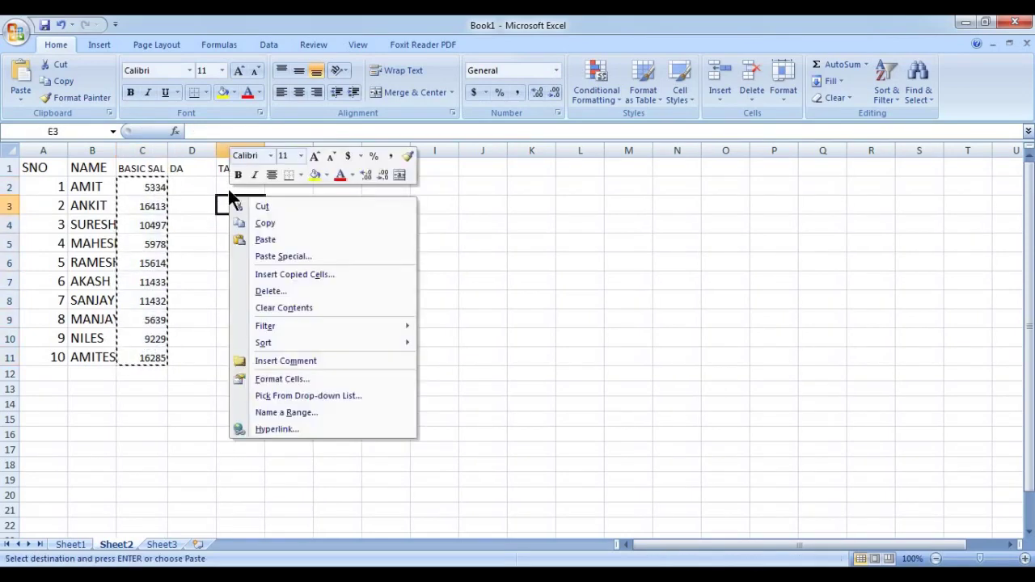
{"action": "right_click", "coordinate": [216, 184]}
{"action": "left_click", "coordinate": [256, 244]}
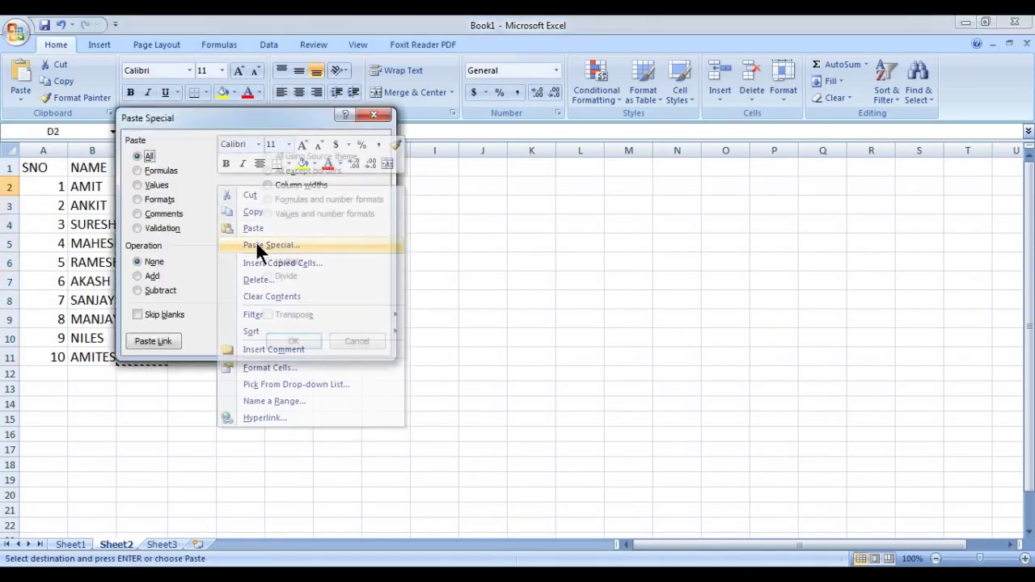
{"action": "double_click", "coordinate": [154, 185]}
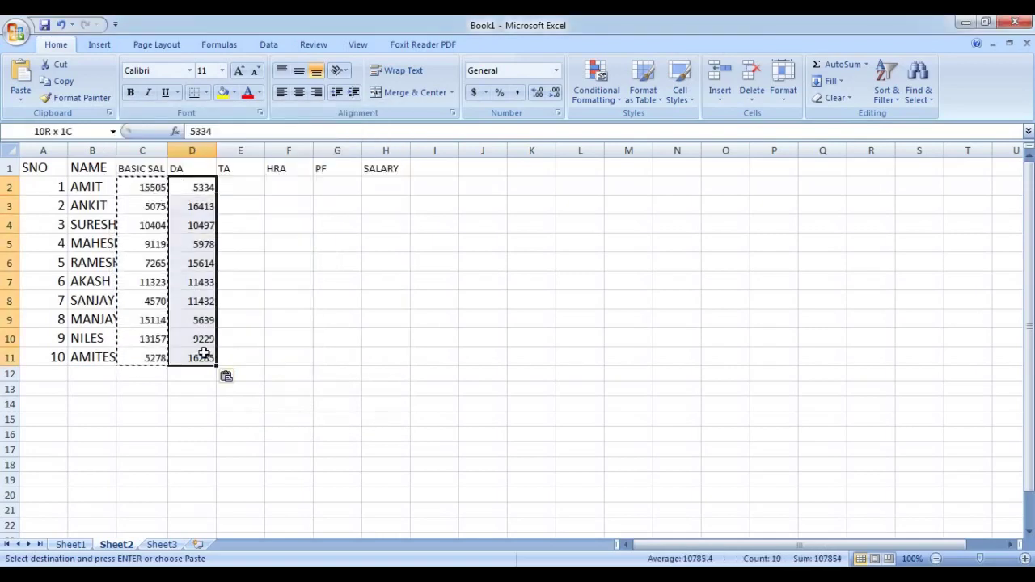
{"action": "key", "text": "ctrl+c"}
{"action": "left_click", "coordinate": [127, 182]}
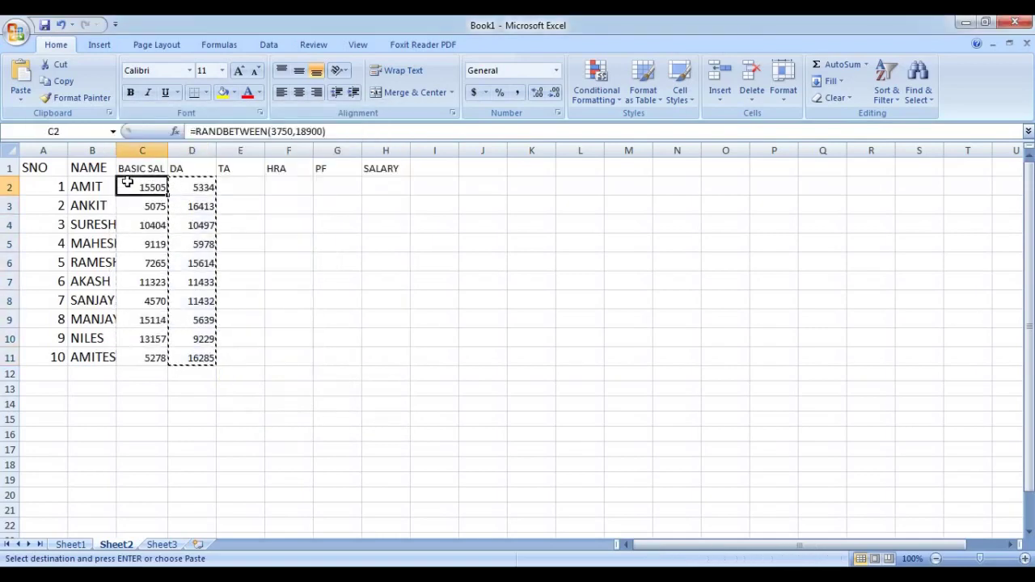
{"action": "key", "text": "Return"}
{"action": "left_click", "coordinate": [270, 281]}
Step: Set the text of the table A1:H11 to font size 14
{"action": "left_click", "coordinate": [196, 181]}
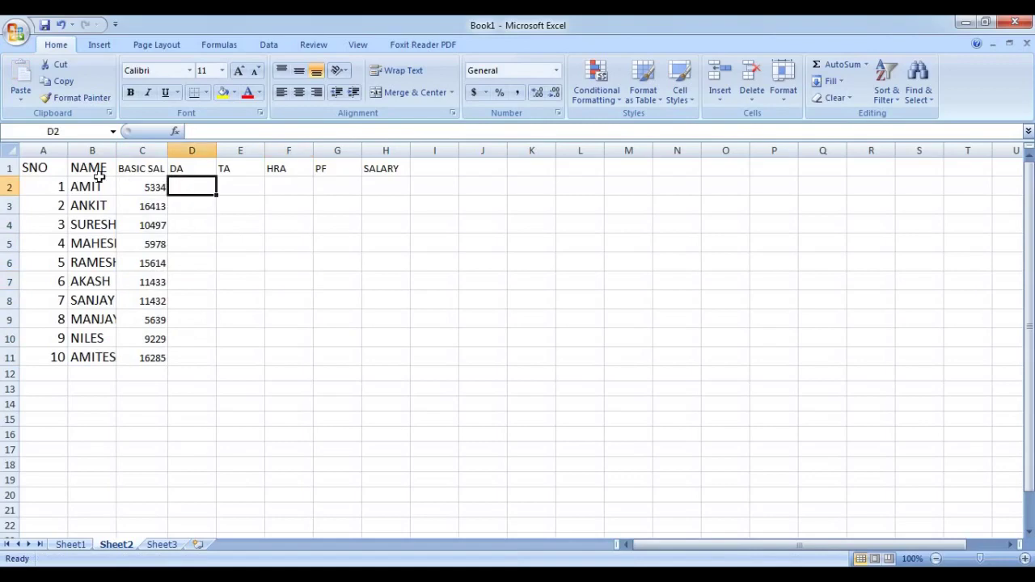
{"action": "left_click_drag", "start_coordinate": [35, 164], "coordinate": [382, 349]}
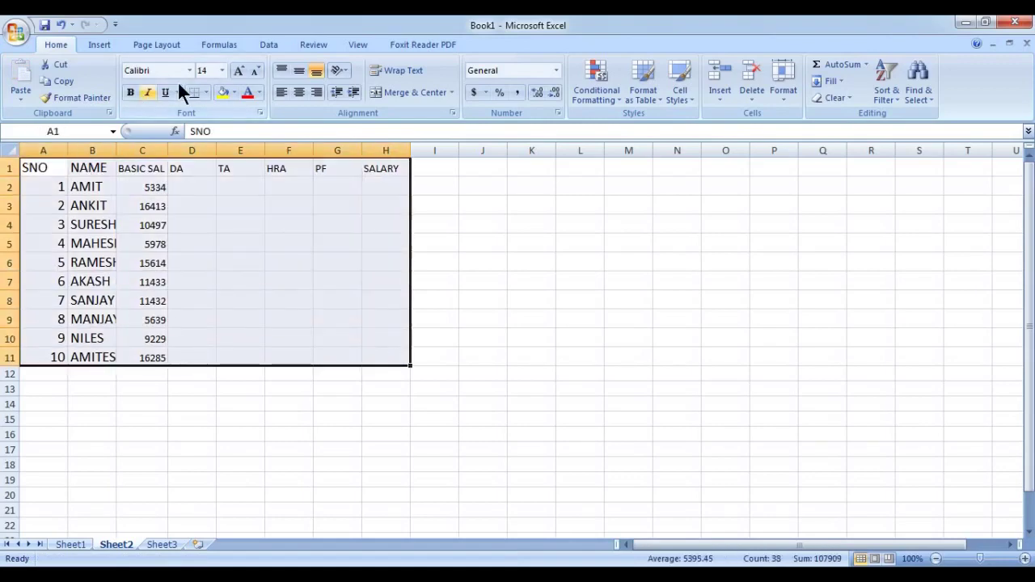
{"action": "left_click", "coordinate": [206, 71]}
{"action": "type", "text": "14"}
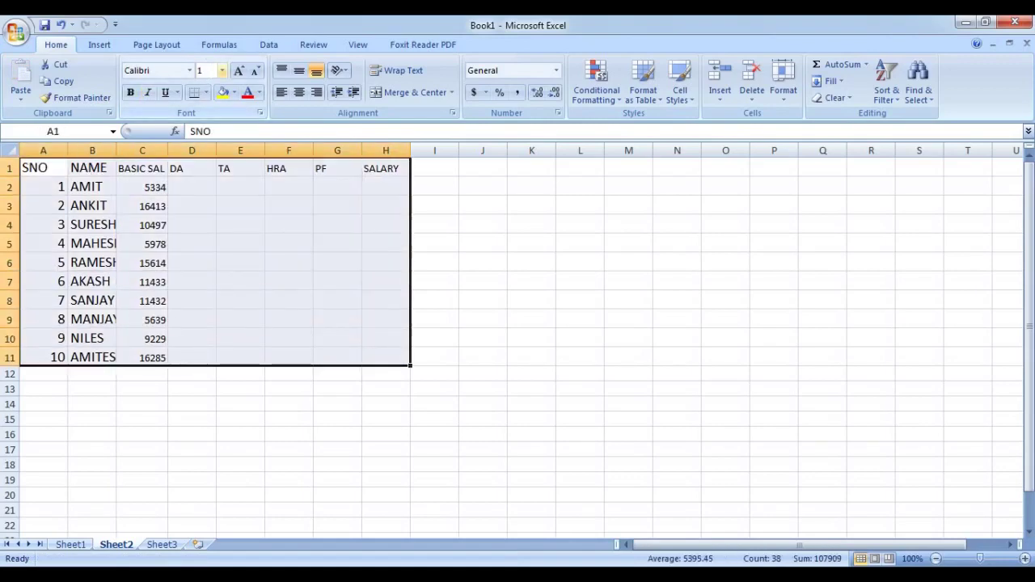
{"action": "key", "text": "Return"}
{"action": "type", "text": "3"}
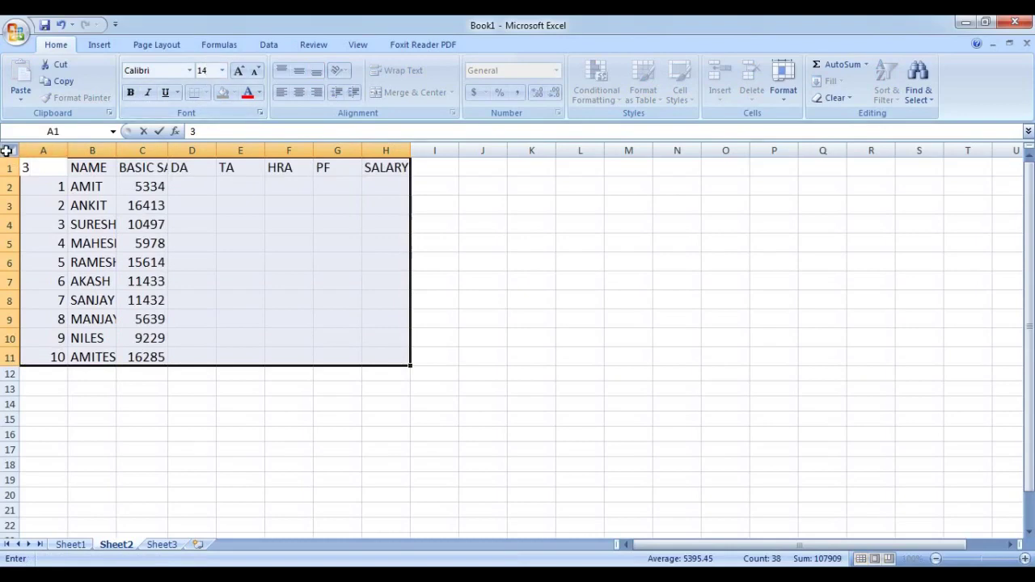
Step: Widen the sheet's columns and begin editing the DA header in D1
{"action": "left_click", "coordinate": [9, 150]}
{"action": "left_click_drag", "start_coordinate": [69, 150], "coordinate": [72, 150]}
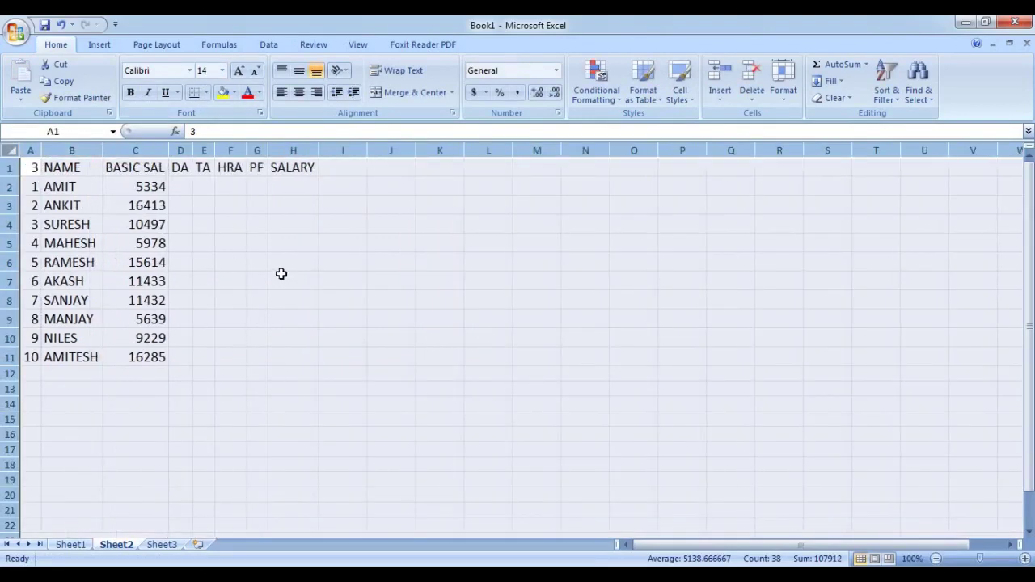
{"action": "left_click", "coordinate": [281, 280]}
{"action": "left_click", "coordinate": [180, 186]}
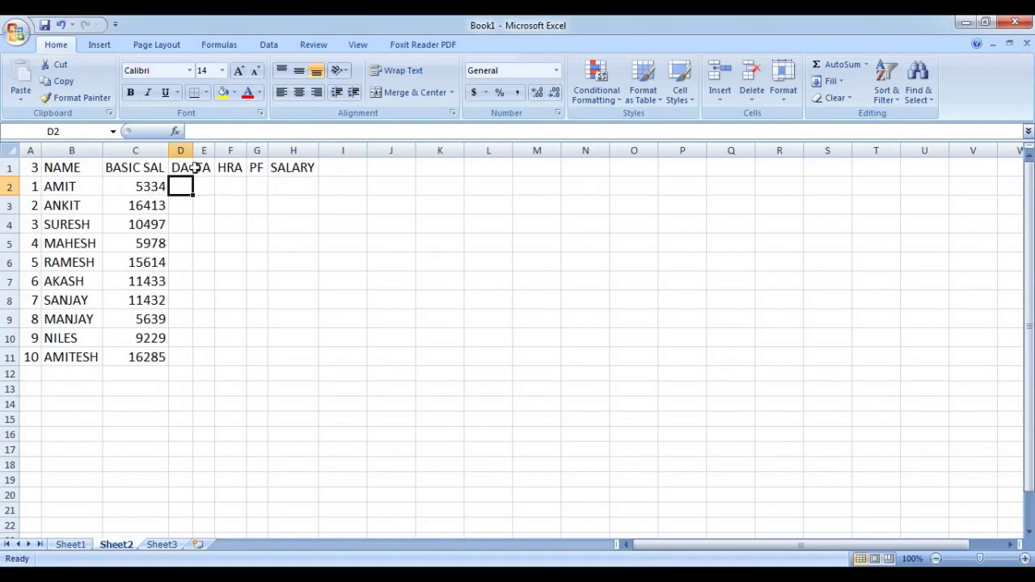
{"action": "double_click", "coordinate": [186, 168]}
Step: Change the D1 and E1 headers to read DA 15% and TA 17%
{"action": "type", "text": "1"}
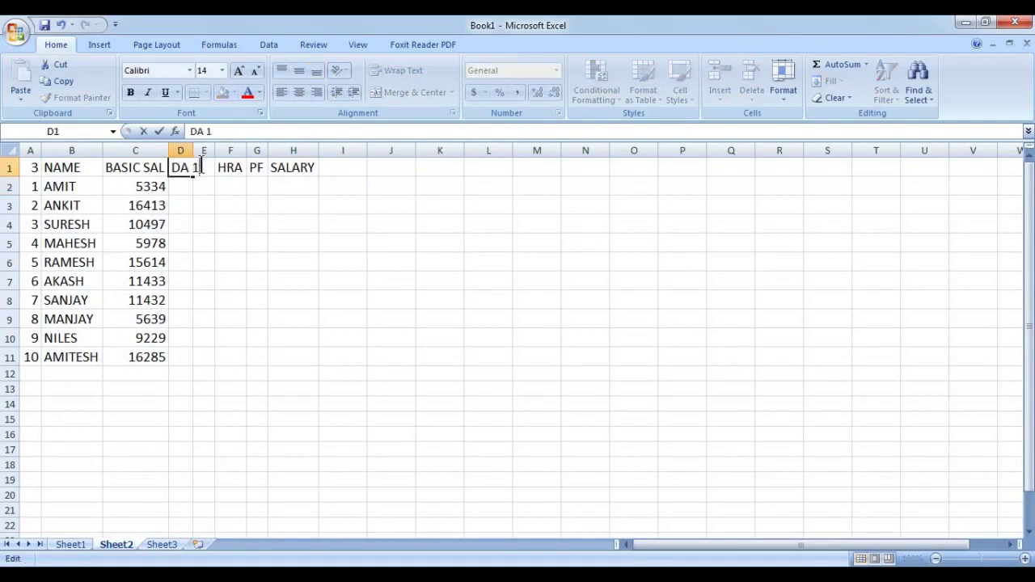
{"action": "type", "text": "5%"}
{"action": "left_click", "coordinate": [228, 185]}
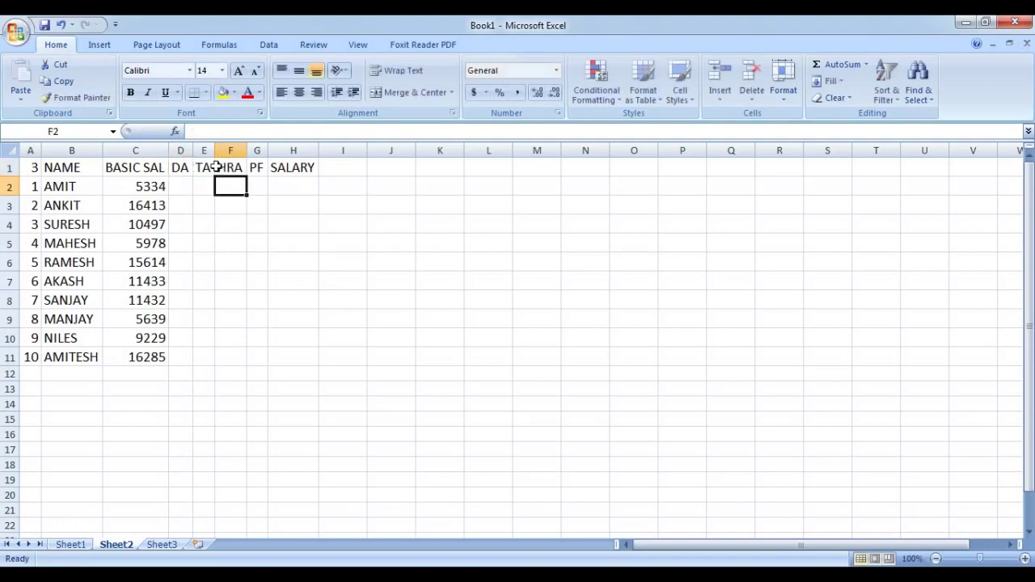
{"action": "left_click", "coordinate": [204, 168]}
{"action": "double_click", "coordinate": [203, 167]}
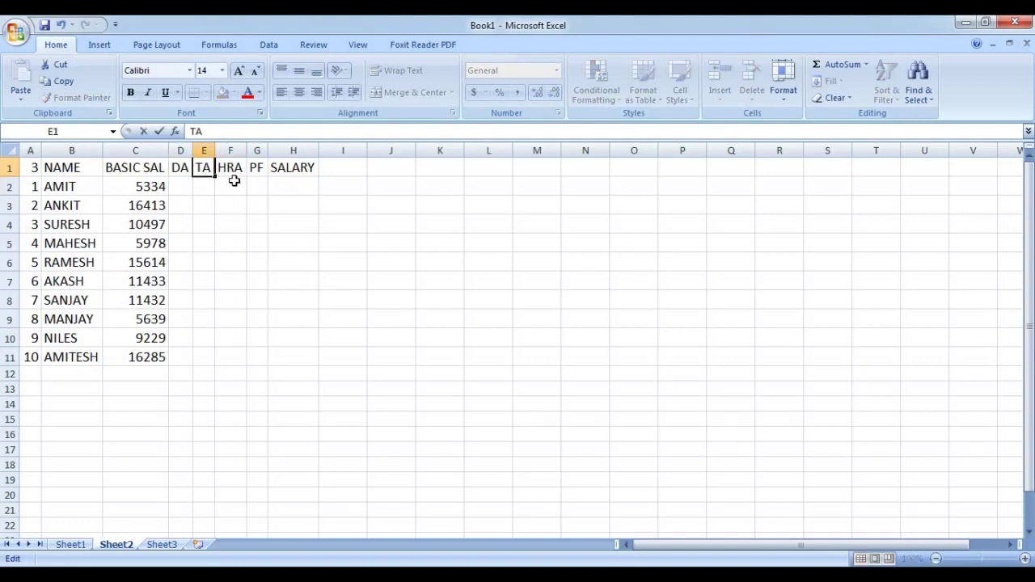
{"action": "type", "text": "1"}
{"action": "type", "text": "7%"}
{"action": "left_click", "coordinate": [247, 189]}
Step: Rename the F1 header to HRA 22% and the G1 header to PF 8%
{"action": "double_click", "coordinate": [243, 168]}
{"action": "type", "text": "HRA"}
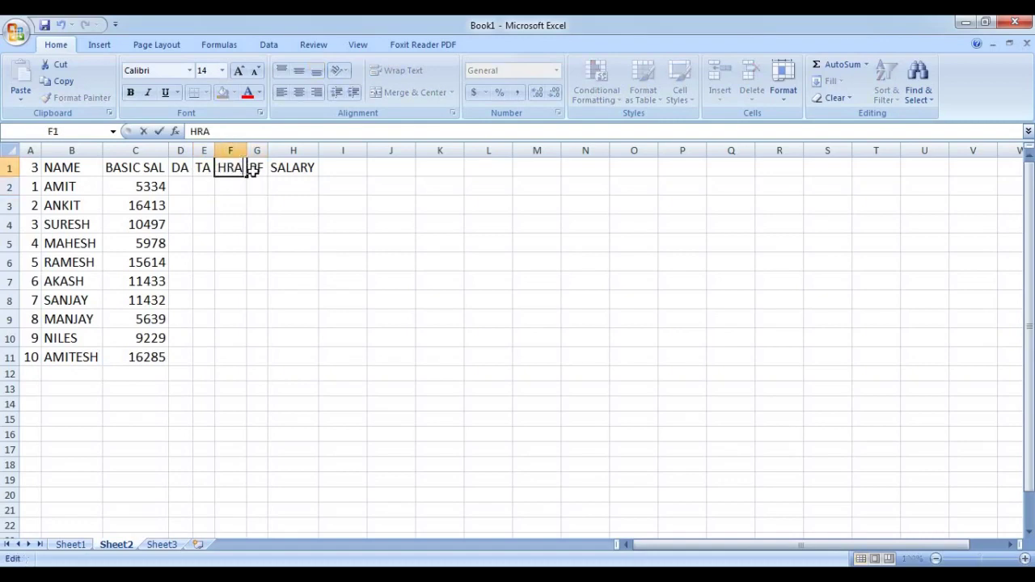
{"action": "type", "text": " 22"}
{"action": "type", "text": "%"}
{"action": "left_click", "coordinate": [291, 224]}
{"action": "double_click", "coordinate": [257, 167]}
{"action": "type", "text": "PF"}
{"action": "left_click", "coordinate": [270, 170]}
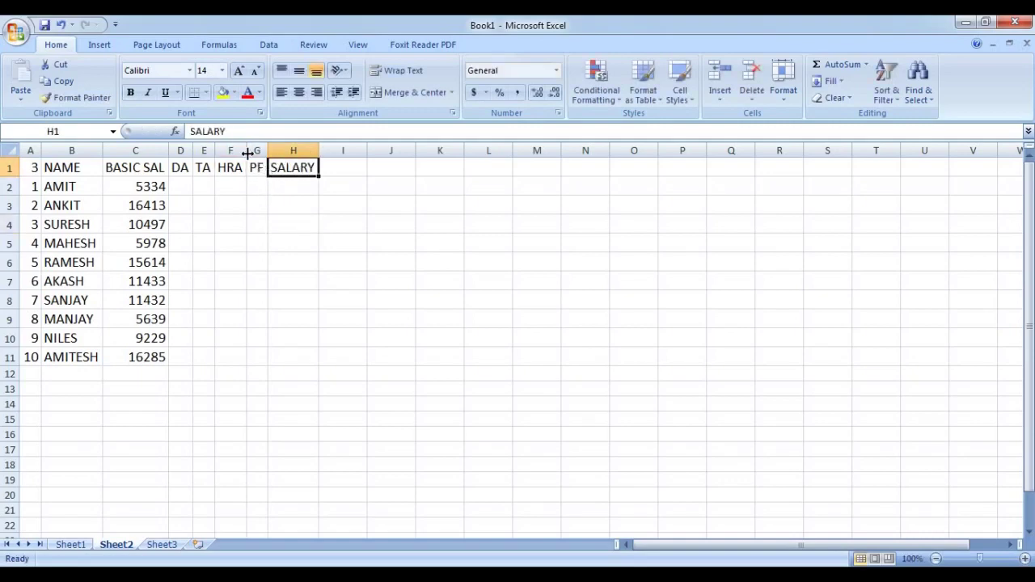
{"action": "double_click", "coordinate": [261, 168]}
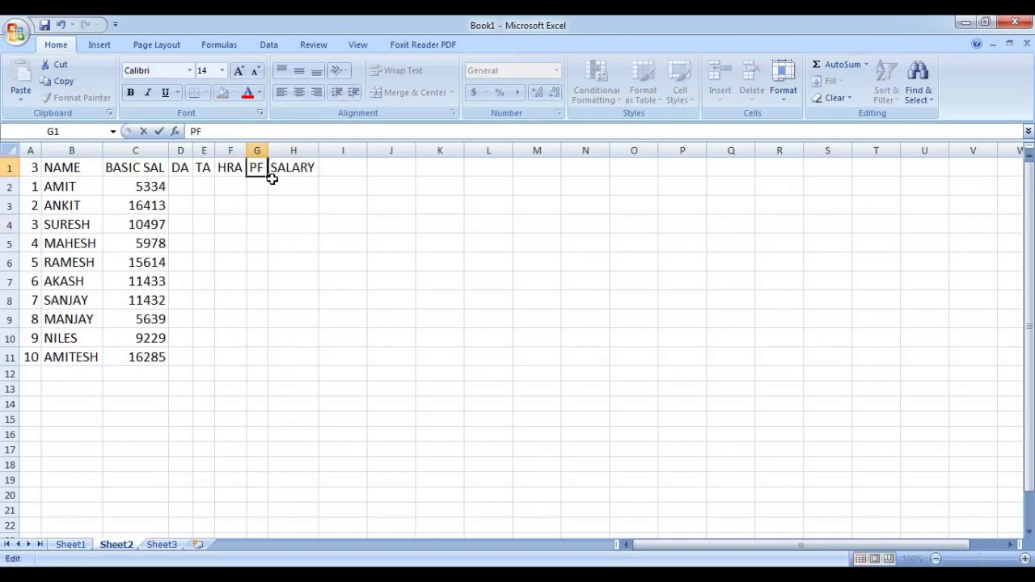
{"action": "type", "text": "8%"}
{"action": "left_click", "coordinate": [294, 244]}
Step: AutoFit every column on the sheet to its contents
{"action": "left_click", "coordinate": [10, 151]}
{"action": "left_click", "coordinate": [158, 152]}
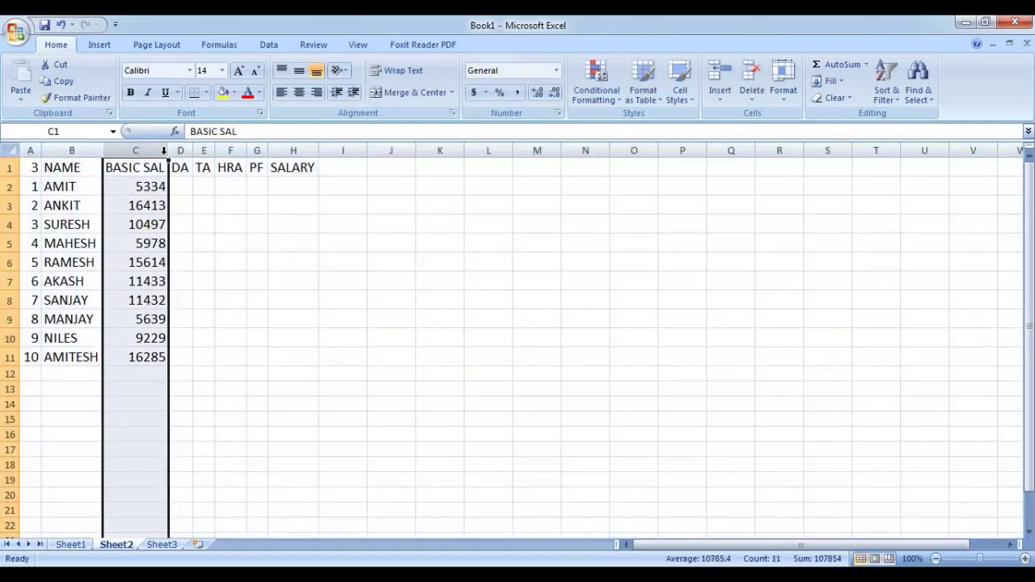
{"action": "left_click", "coordinate": [9, 150]}
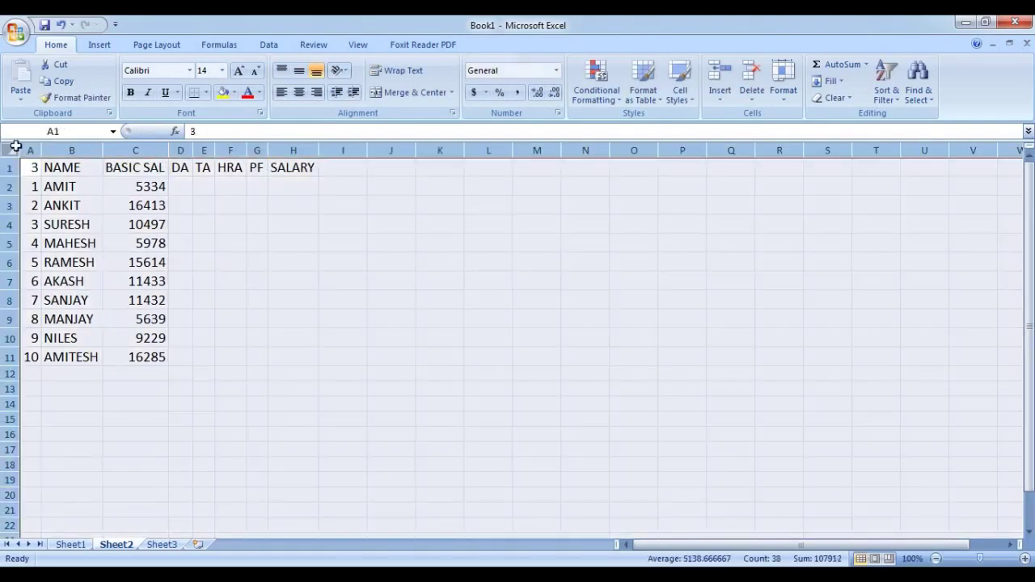
{"action": "double_click", "coordinate": [169, 151]}
{"action": "left_click", "coordinate": [214, 181]}
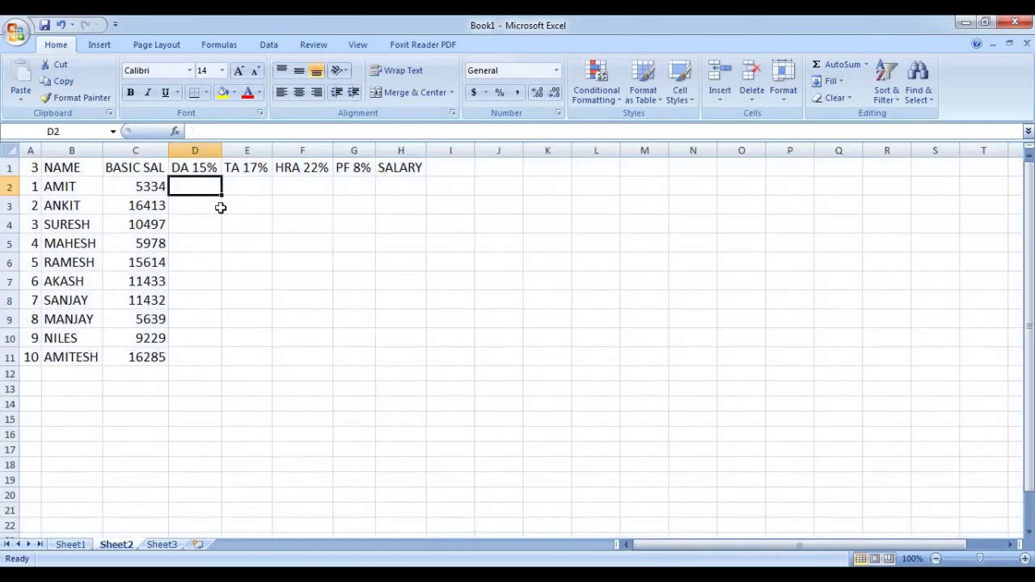
Step: Enter =C2*15/100 in D2 and fill the DA formula down to row 11
{"action": "type", "text": "="}
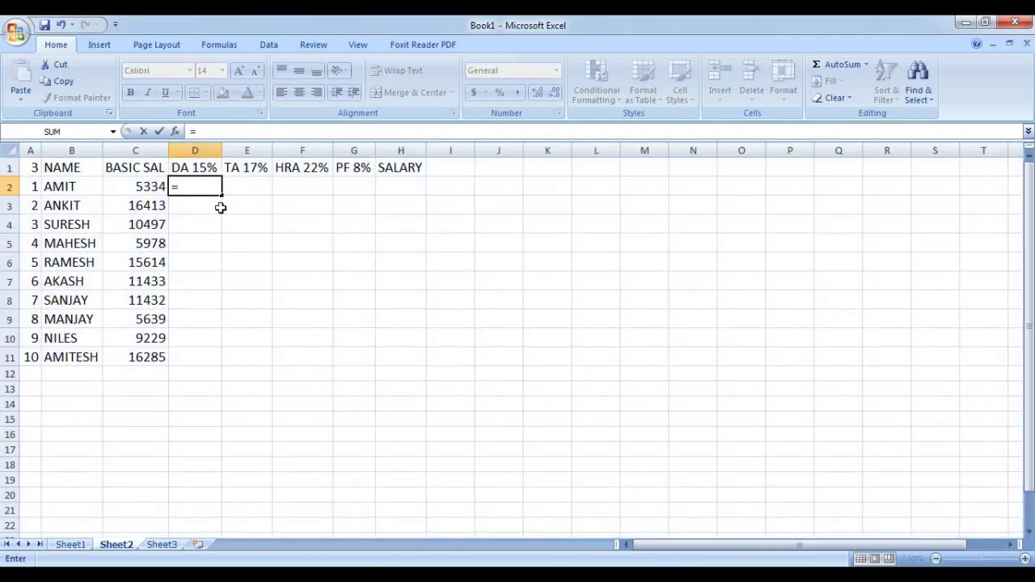
{"action": "left_click", "coordinate": [143, 185]}
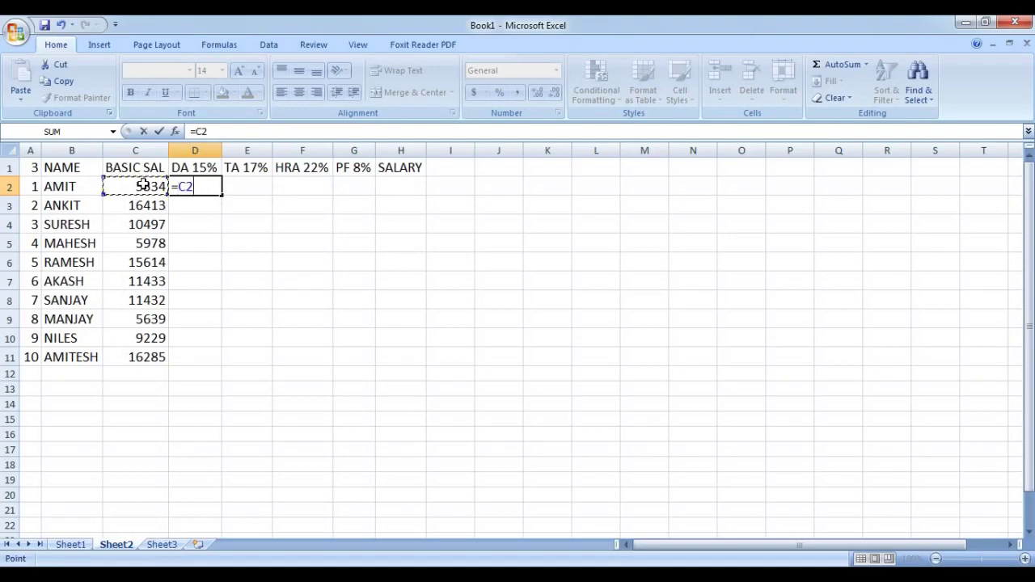
{"action": "type", "text": "*15"}
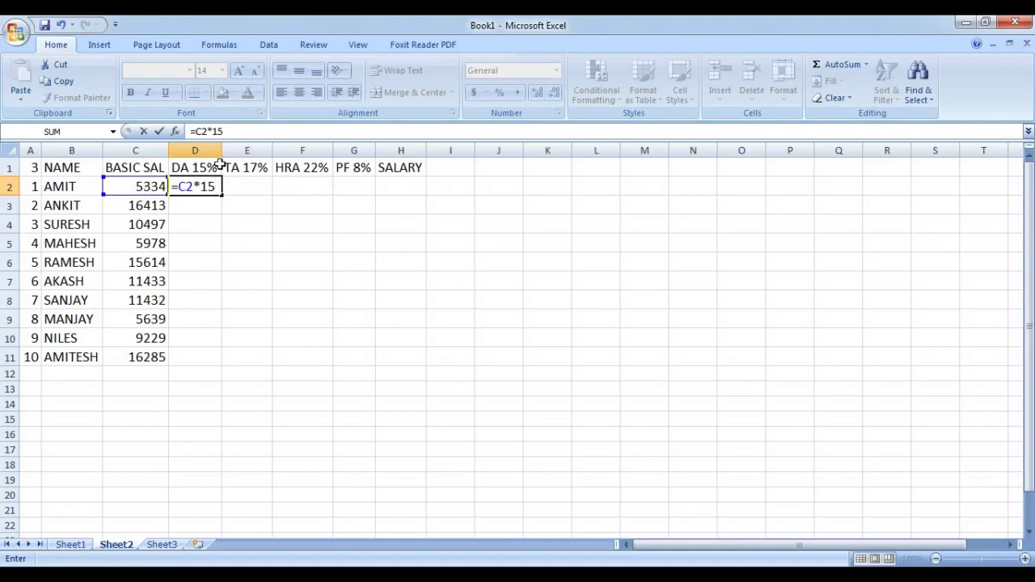
{"action": "type", "text": "/100"}
{"action": "key", "text": "Return"}
{"action": "left_click", "coordinate": [207, 187]}
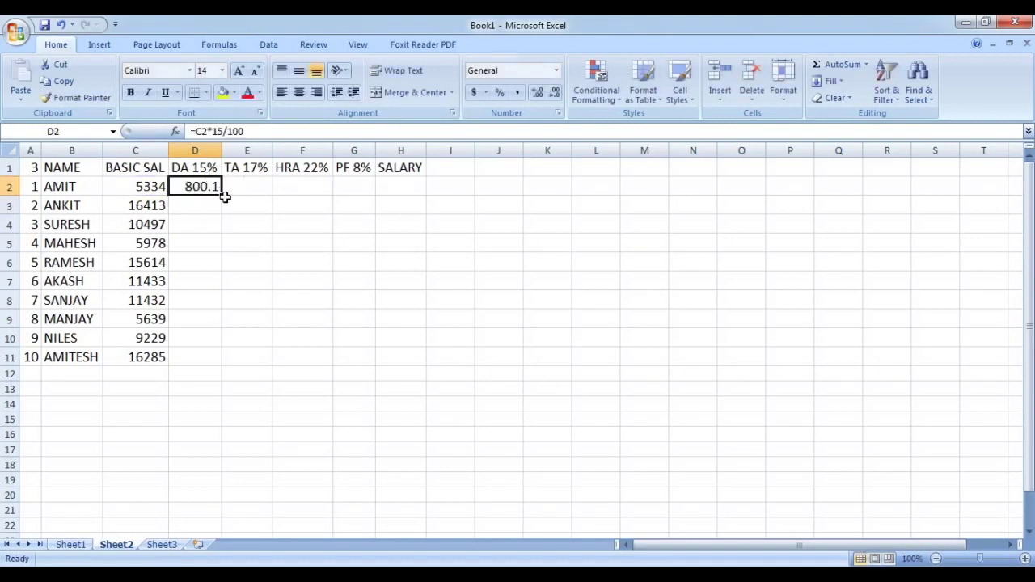
{"action": "double_click", "coordinate": [221, 194]}
Step: Enter =C2*17/100 in E2 and fill the TA formula down to E11
{"action": "left_click", "coordinate": [235, 181]}
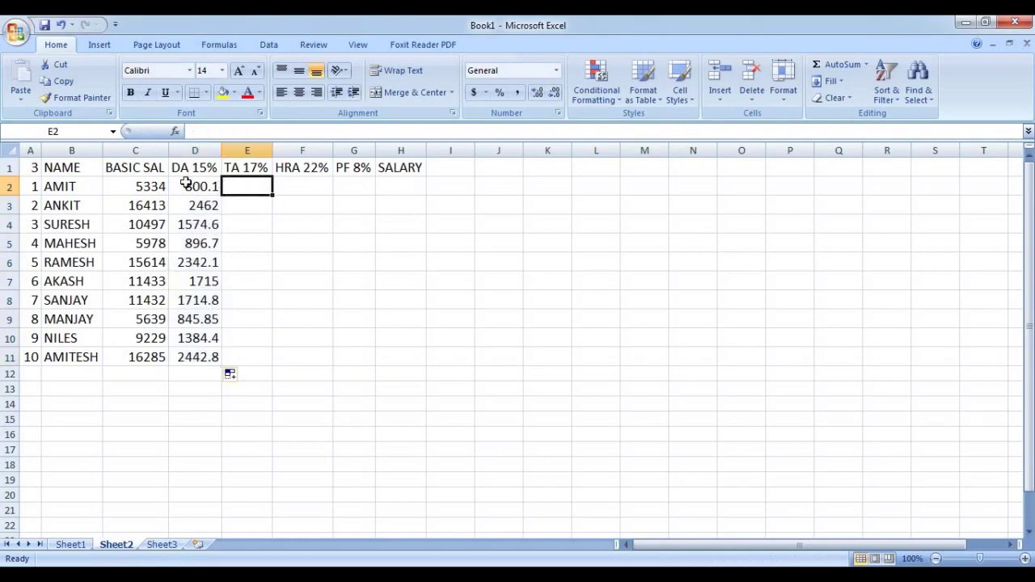
{"action": "type", "text": "="}
{"action": "left_click", "coordinate": [135, 185]}
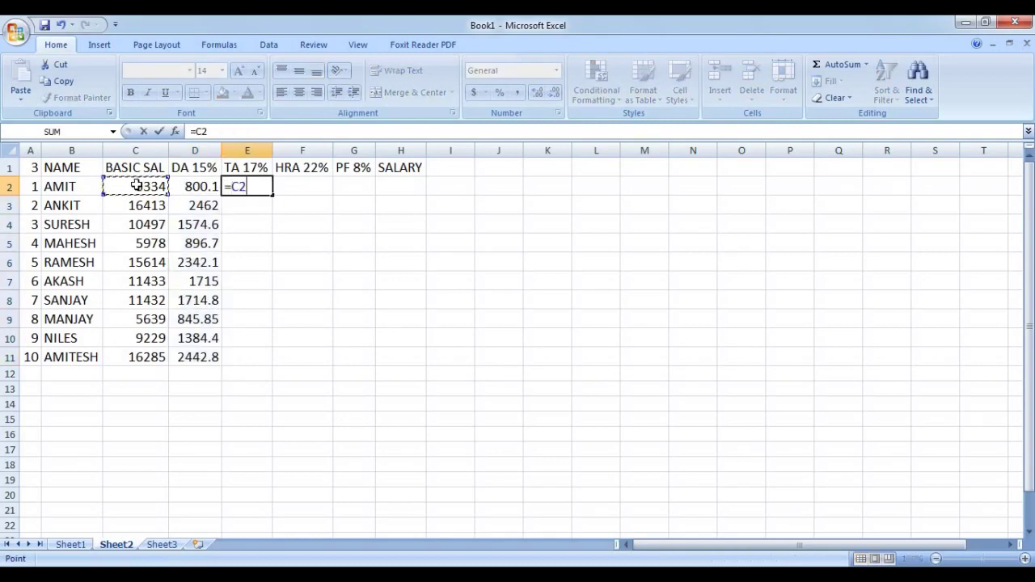
{"action": "type", "text": "*1"}
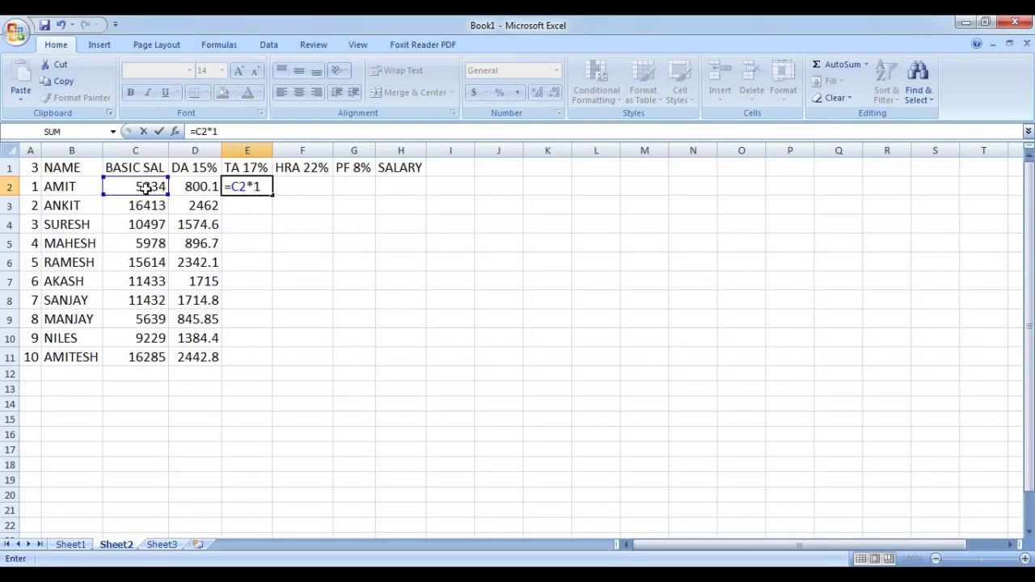
{"action": "type", "text": "7/100"}
{"action": "left_click", "coordinate": [247, 267]}
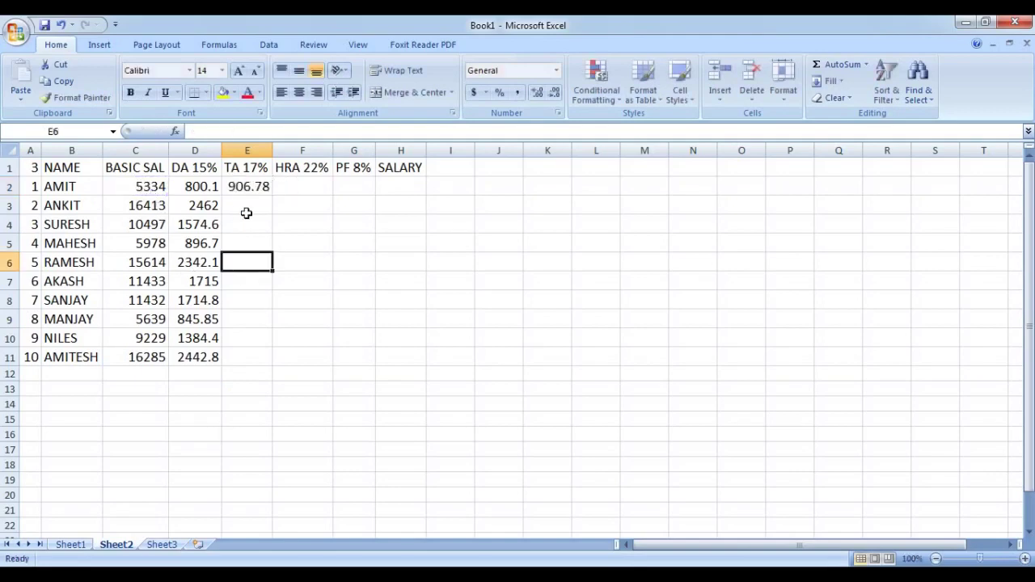
{"action": "left_click", "coordinate": [247, 186]}
{"action": "left_click", "coordinate": [274, 199]}
{"action": "left_click", "coordinate": [269, 194]}
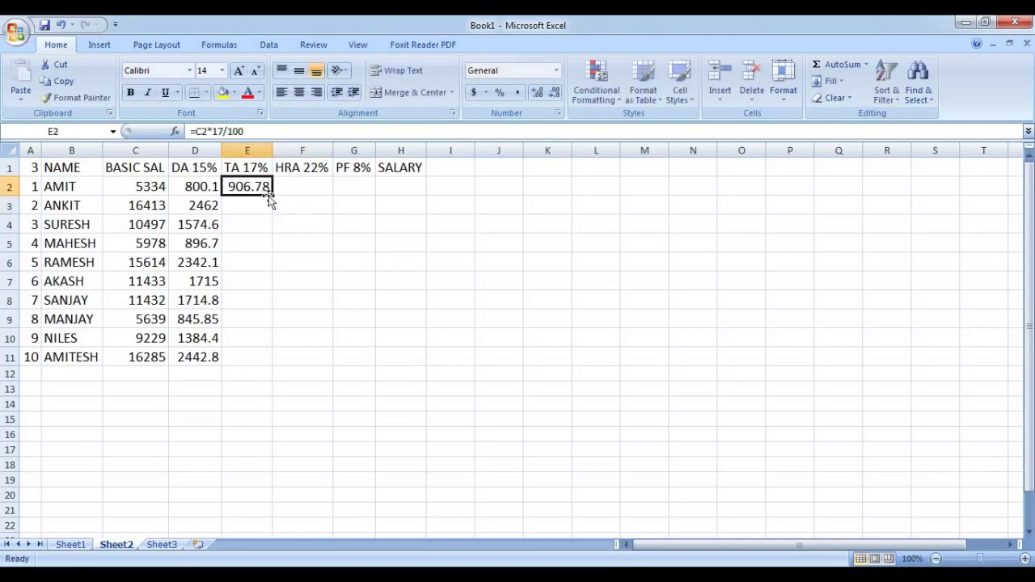
{"action": "double_click", "coordinate": [274, 197]}
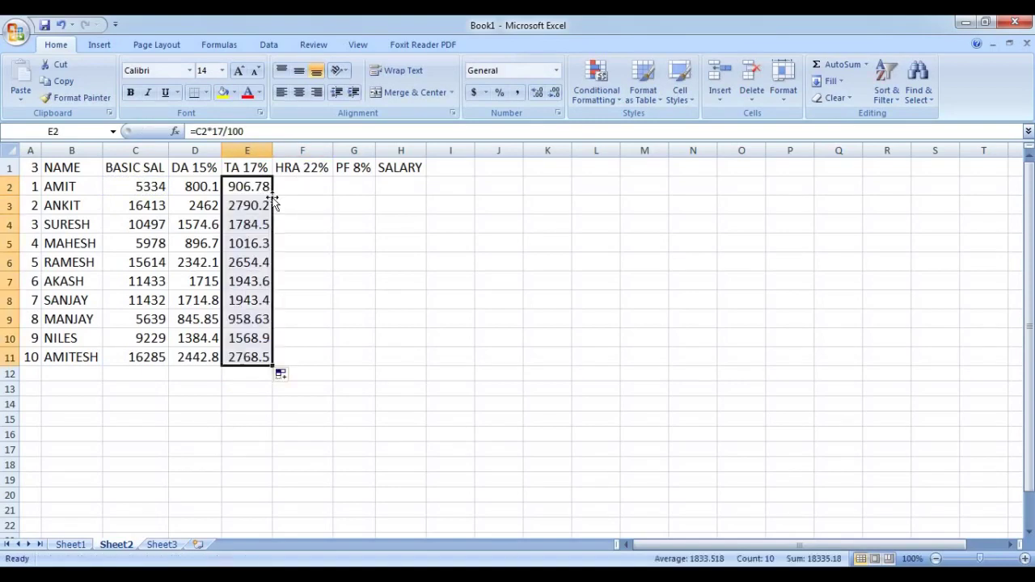
{"action": "left_click", "coordinate": [294, 191]}
Step: Enter =C2*22/100 in F2 and fill the HRA formula down to F11
{"action": "type", "text": "="}
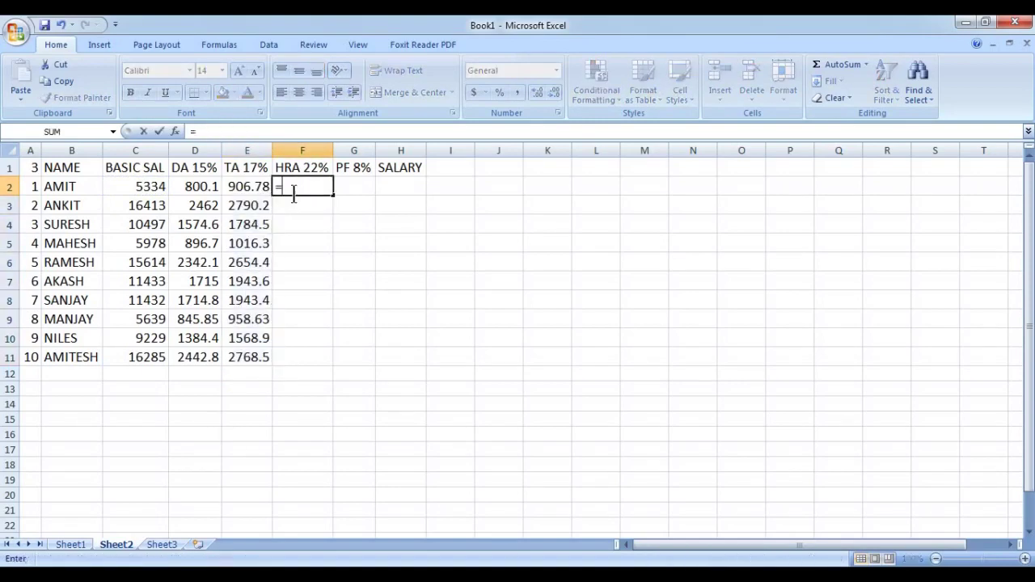
{"action": "left_click", "coordinate": [142, 185]}
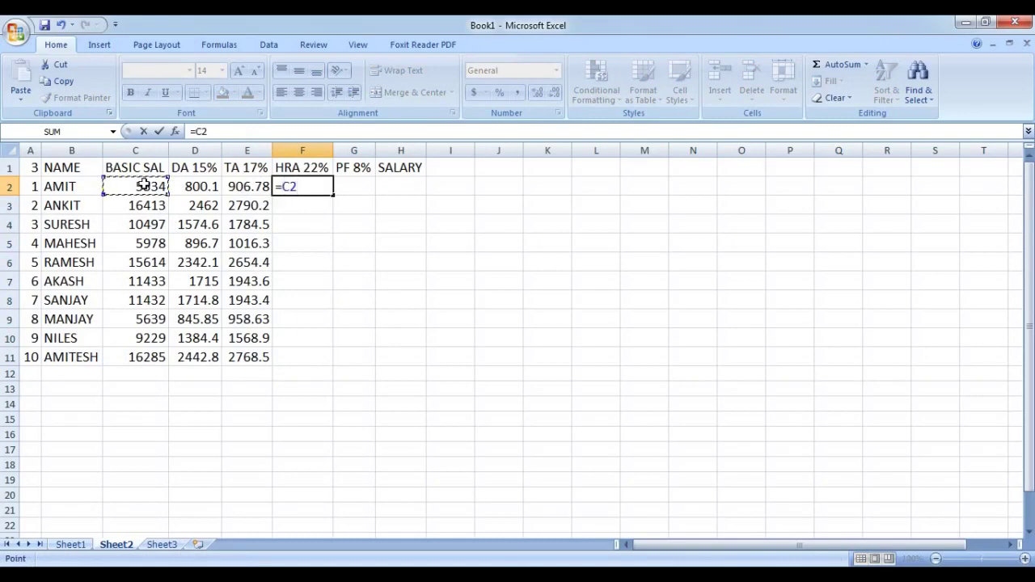
{"action": "type", "text": "*"}
{"action": "type", "text": "22/100"}
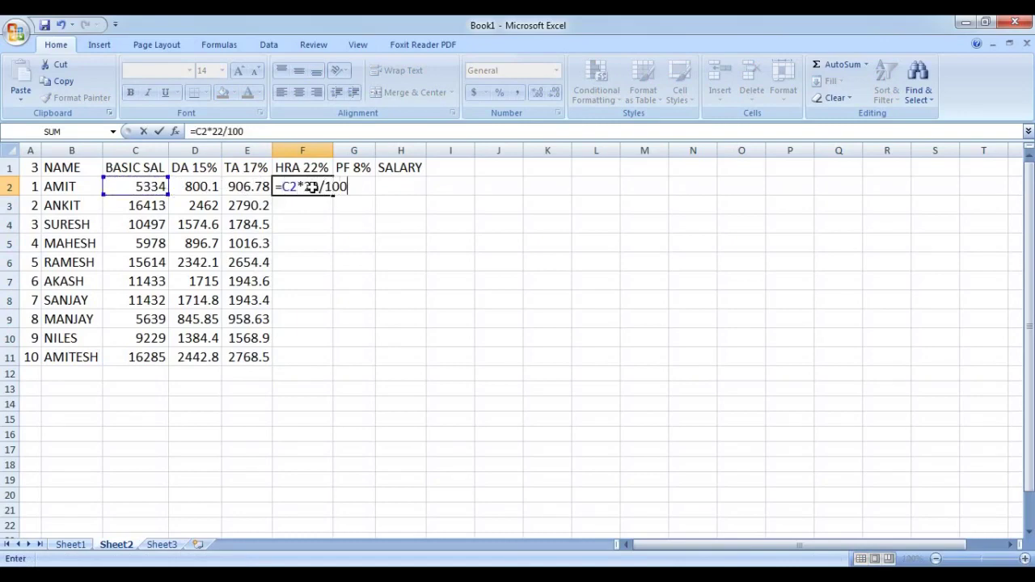
{"action": "key", "text": "Return"}
{"action": "left_click", "coordinate": [315, 188]}
{"action": "left_click_drag", "start_coordinate": [333, 196], "coordinate": [332, 360]}
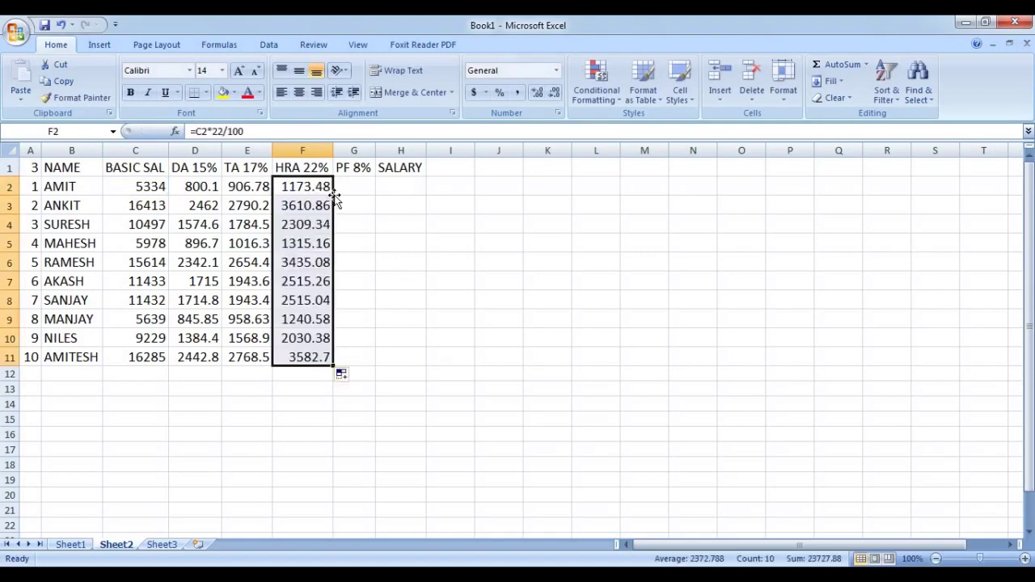
{"action": "left_click", "coordinate": [351, 185]}
Step: Enter =C2*8/100 in G2 and fill the PF formula down to row 11
{"action": "type", "text": "="}
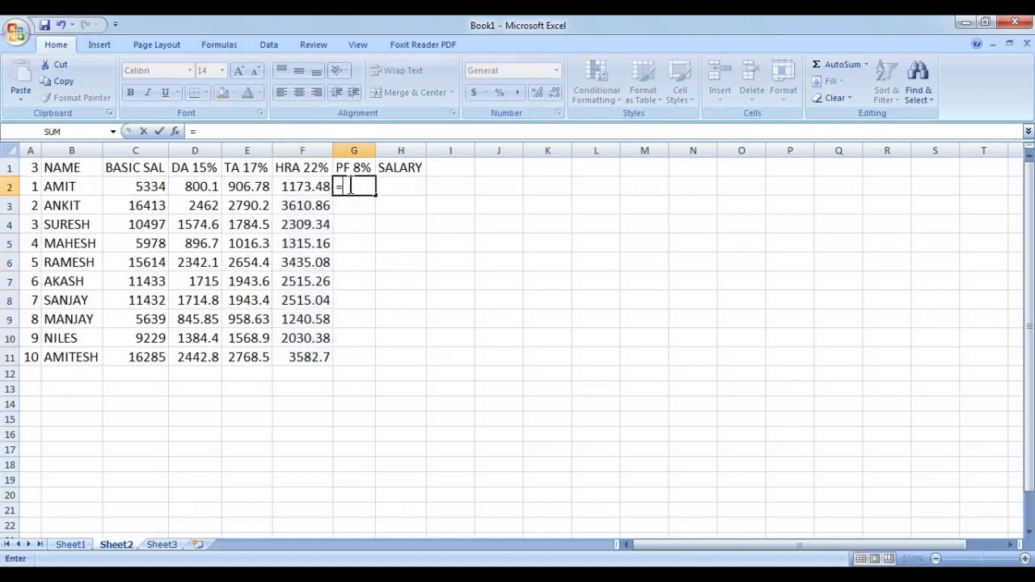
{"action": "left_click", "coordinate": [130, 188]}
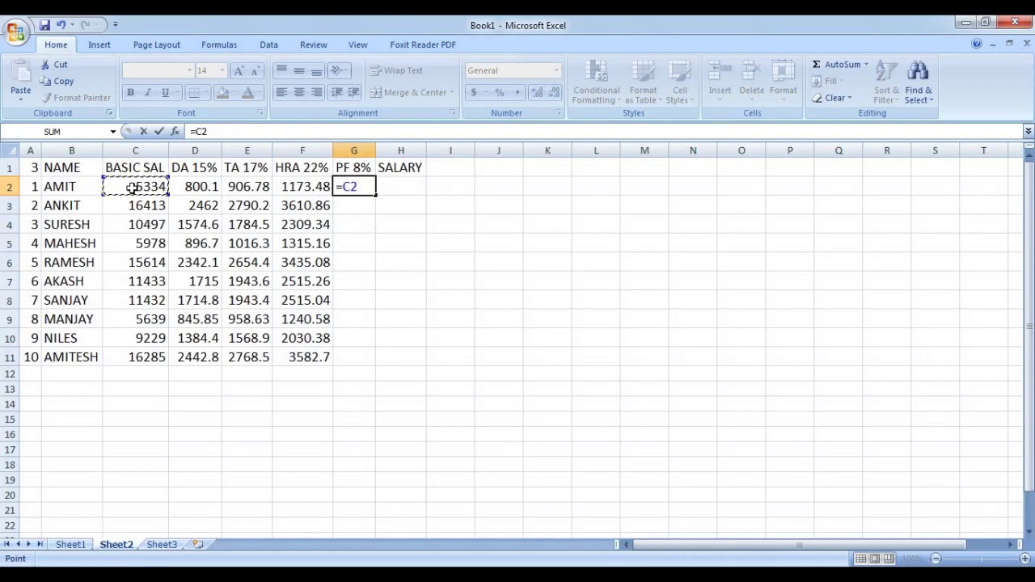
{"action": "type", "text": "*8/10"}
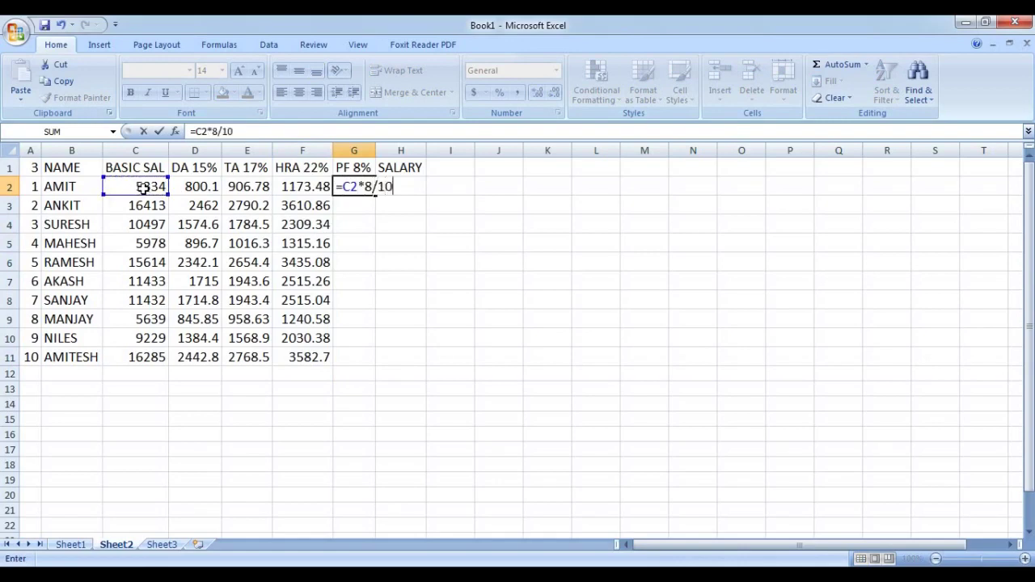
{"action": "type", "text": "0"}
{"action": "key", "text": "Return"}
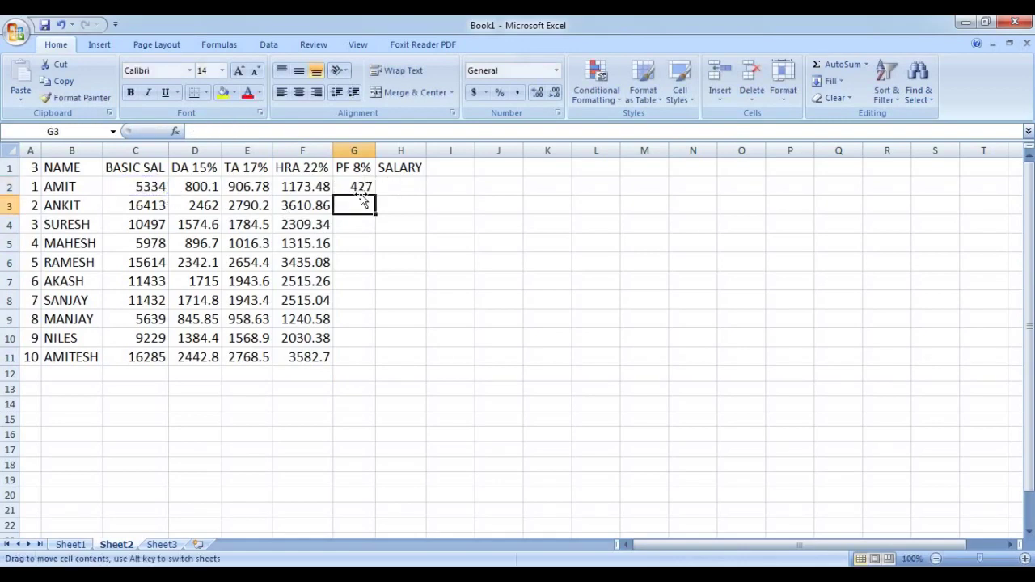
{"action": "left_click", "coordinate": [362, 189]}
{"action": "left_click", "coordinate": [371, 199]}
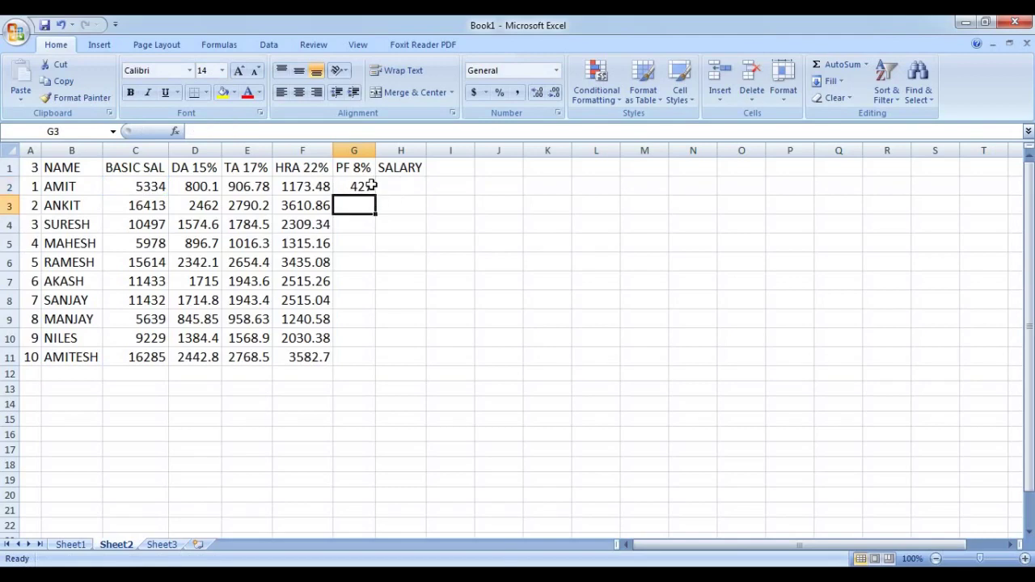
{"action": "left_click", "coordinate": [370, 186]}
{"action": "double_click", "coordinate": [375, 197]}
{"action": "left_click", "coordinate": [410, 183]}
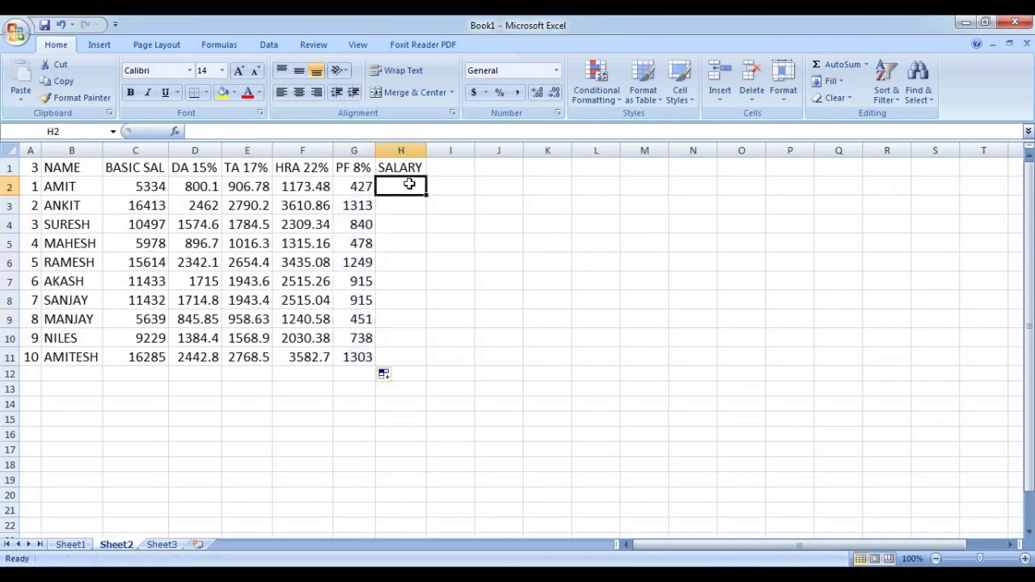
Step: Enter =C2+D2+E2+F2-G2 in H2 and fill it to H11, giving totals 7787.6 to 23776
{"action": "type", "text": "="}
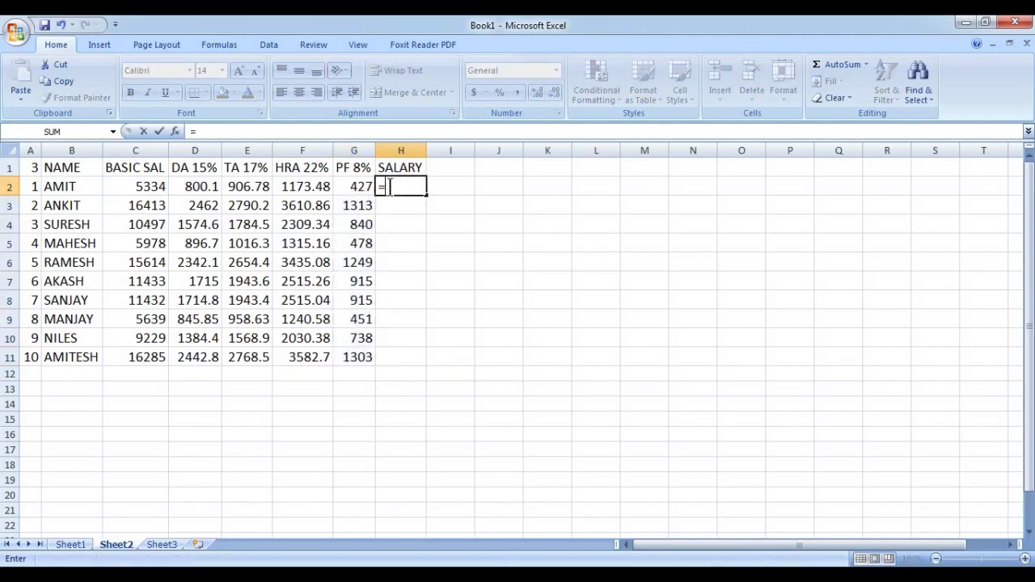
{"action": "left_click", "coordinate": [148, 187]}
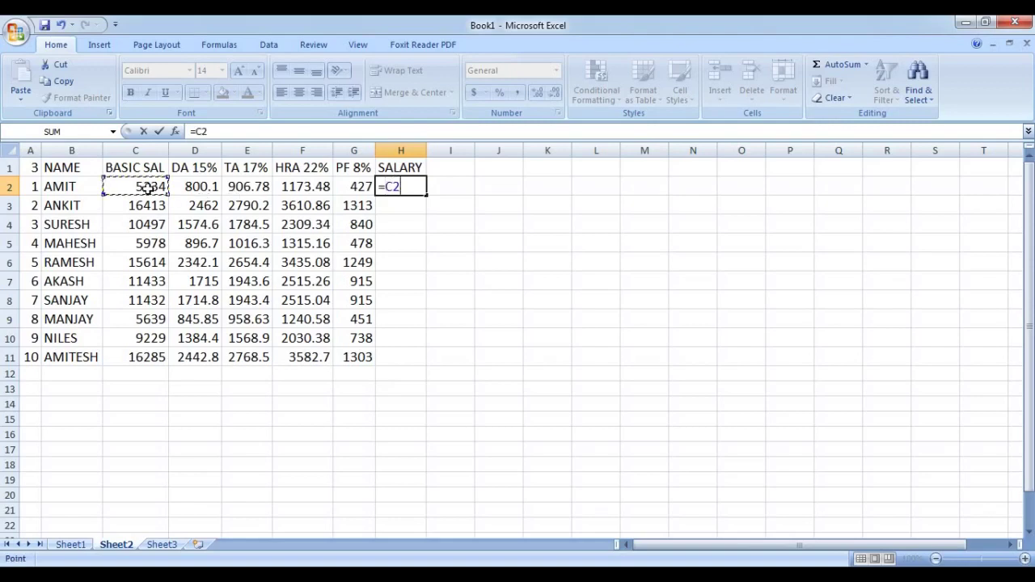
{"action": "type", "text": "+"}
{"action": "left_click", "coordinate": [195, 187]}
{"action": "type", "text": "+"}
{"action": "left_click", "coordinate": [230, 187]}
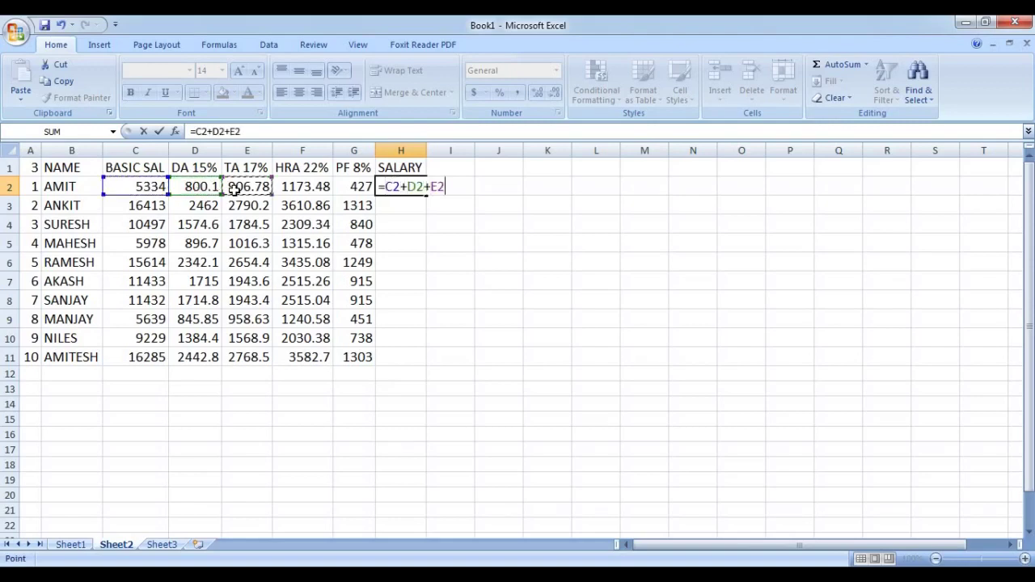
{"action": "type", "text": "+"}
{"action": "left_click", "coordinate": [300, 187]}
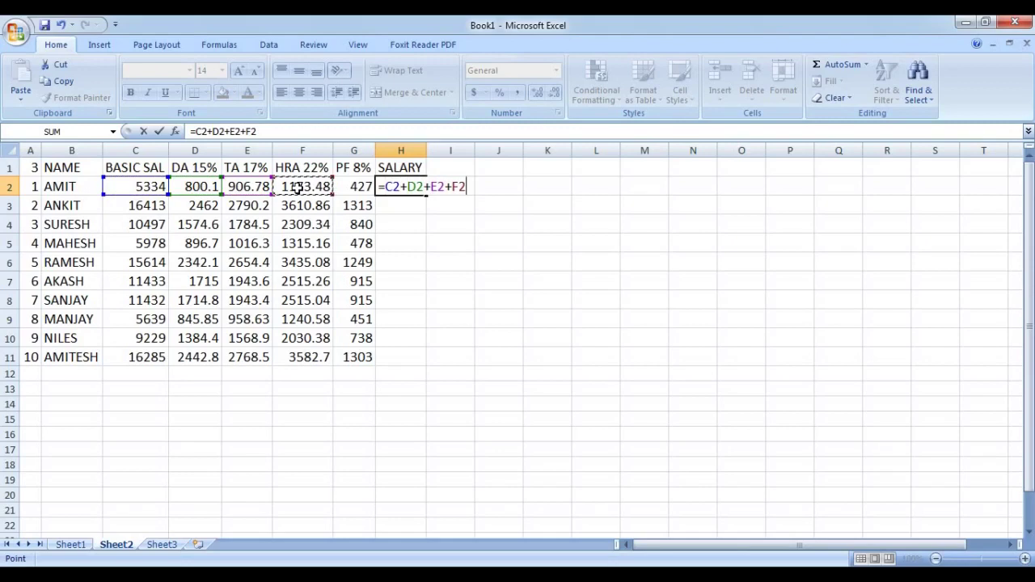
{"action": "type", "text": "-"}
{"action": "left_click", "coordinate": [356, 194]}
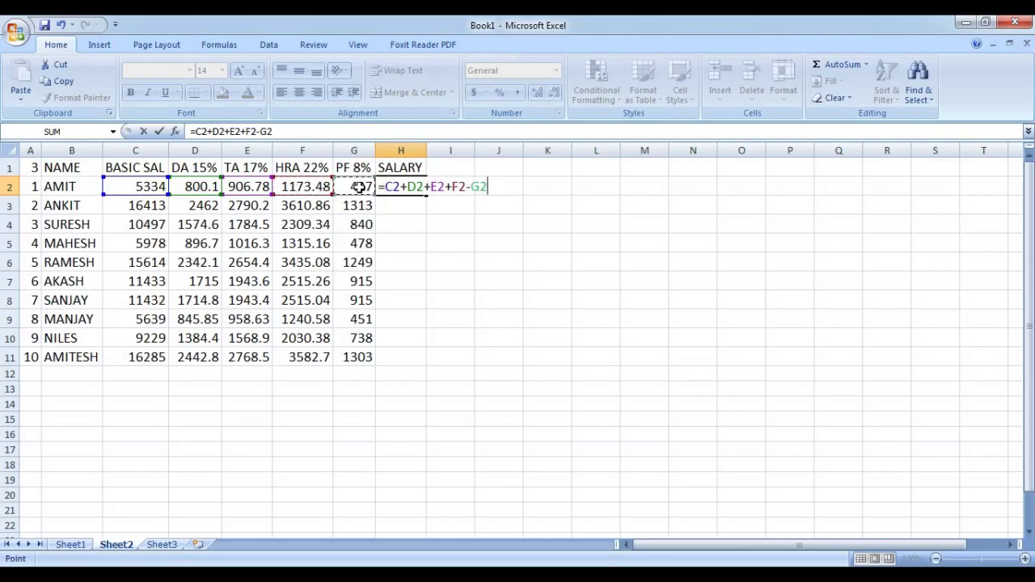
{"action": "key", "text": "Return"}
{"action": "left_click", "coordinate": [401, 186]}
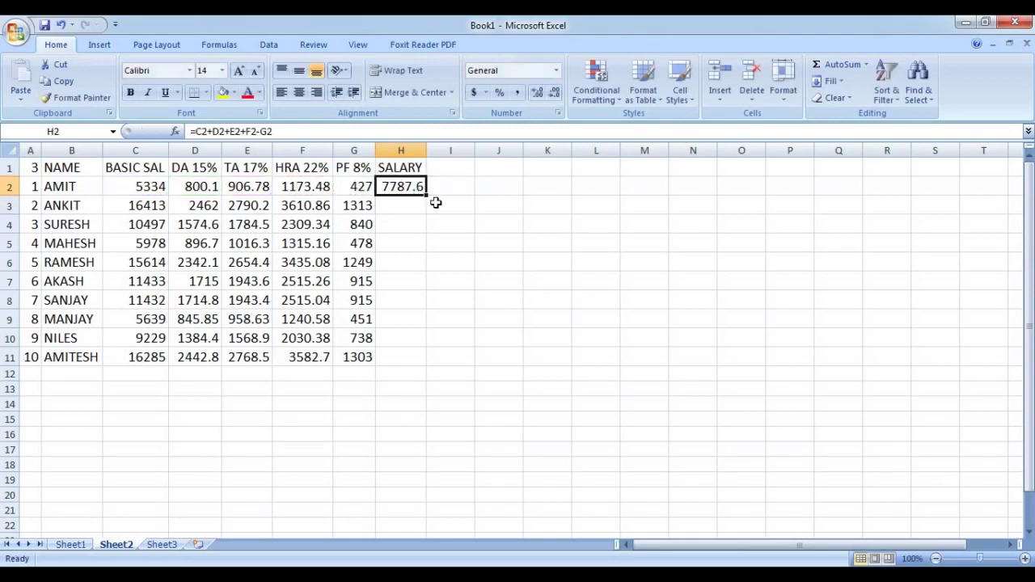
{"action": "left_click_drag", "start_coordinate": [426, 197], "coordinate": [427, 366]}
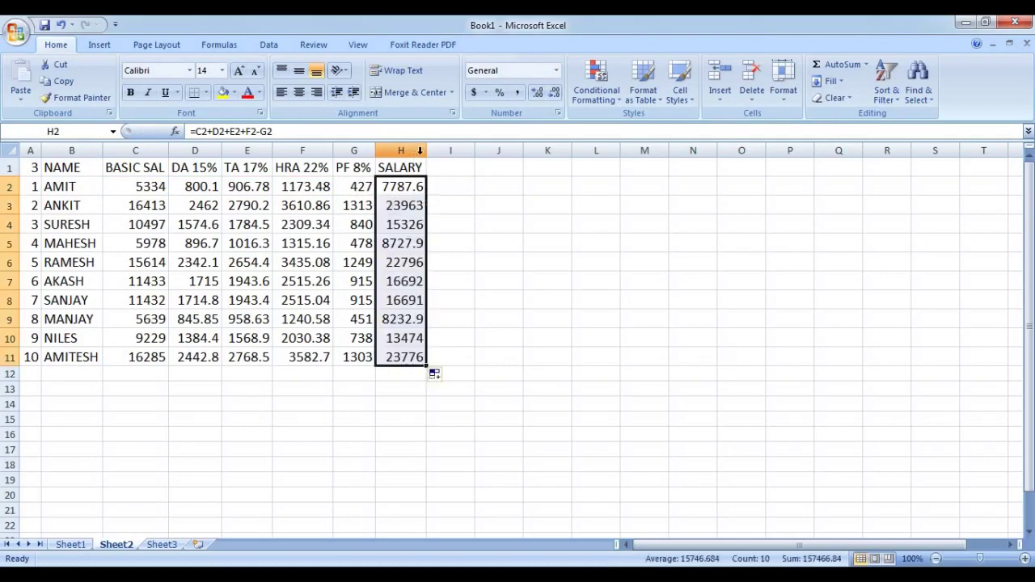
{"action": "left_click", "coordinate": [361, 316]}
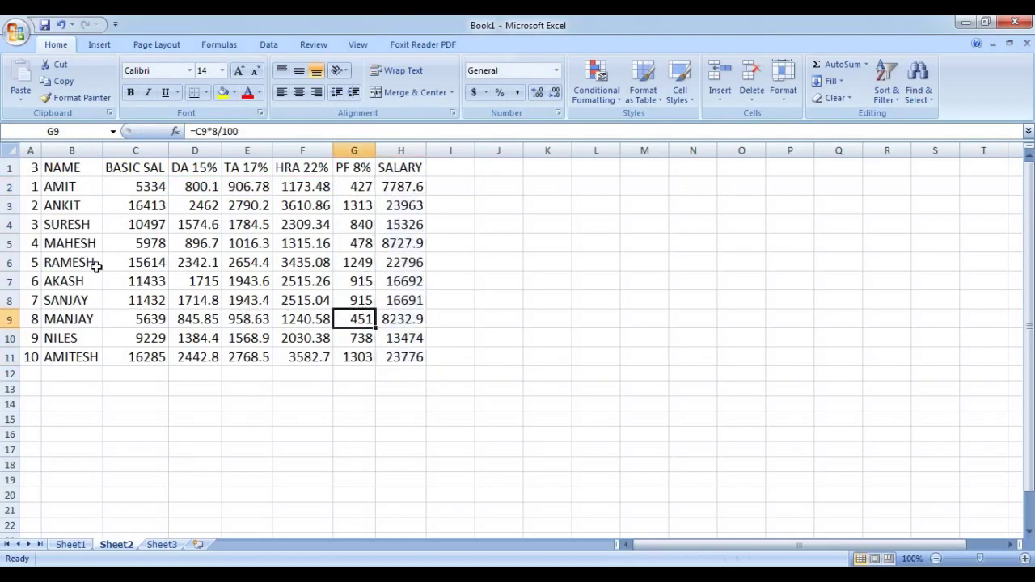
{"action": "left_click", "coordinate": [148, 187]}
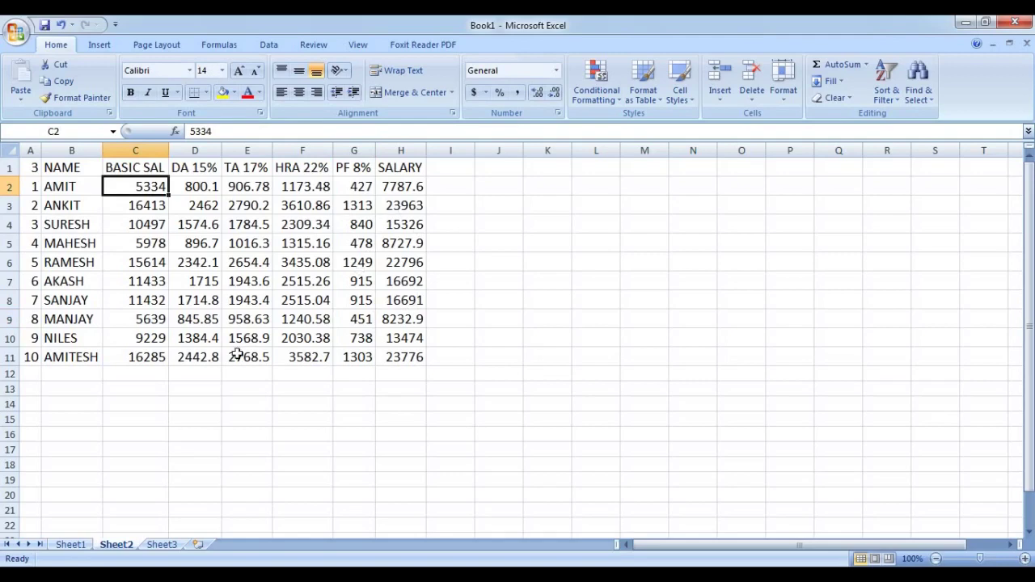
{"action": "left_click", "coordinate": [225, 192]}
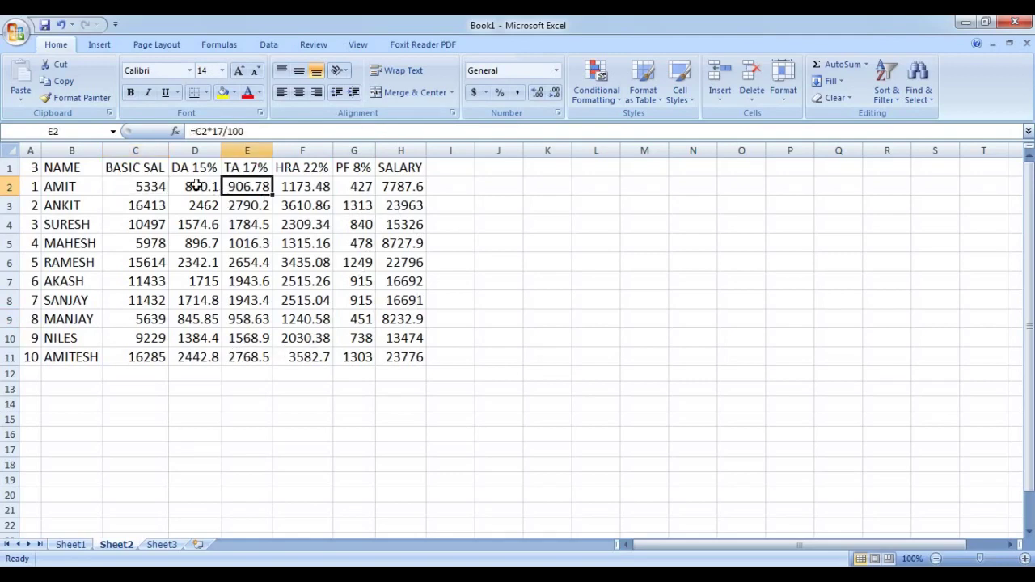
{"action": "left_click", "coordinate": [198, 186]}
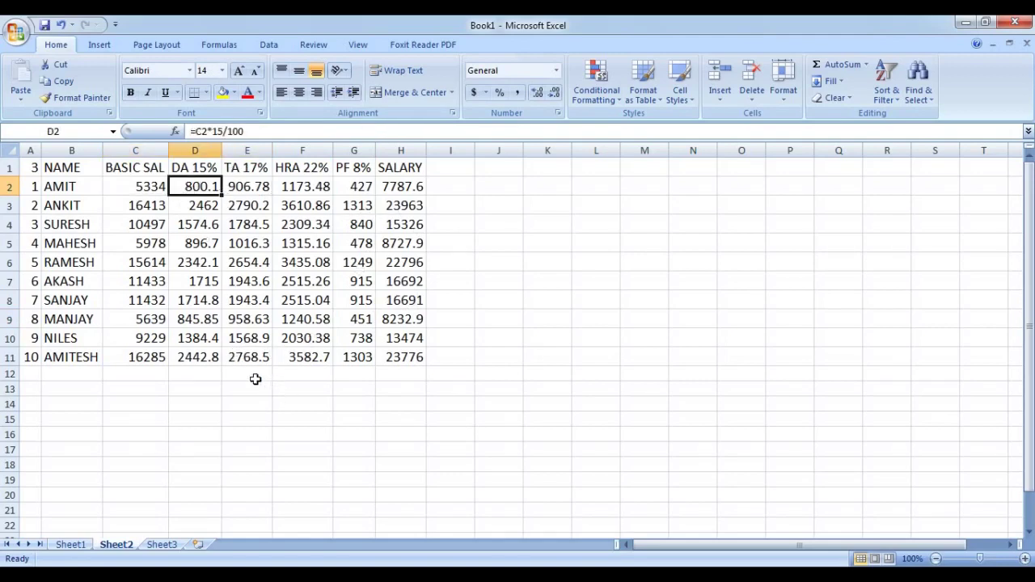